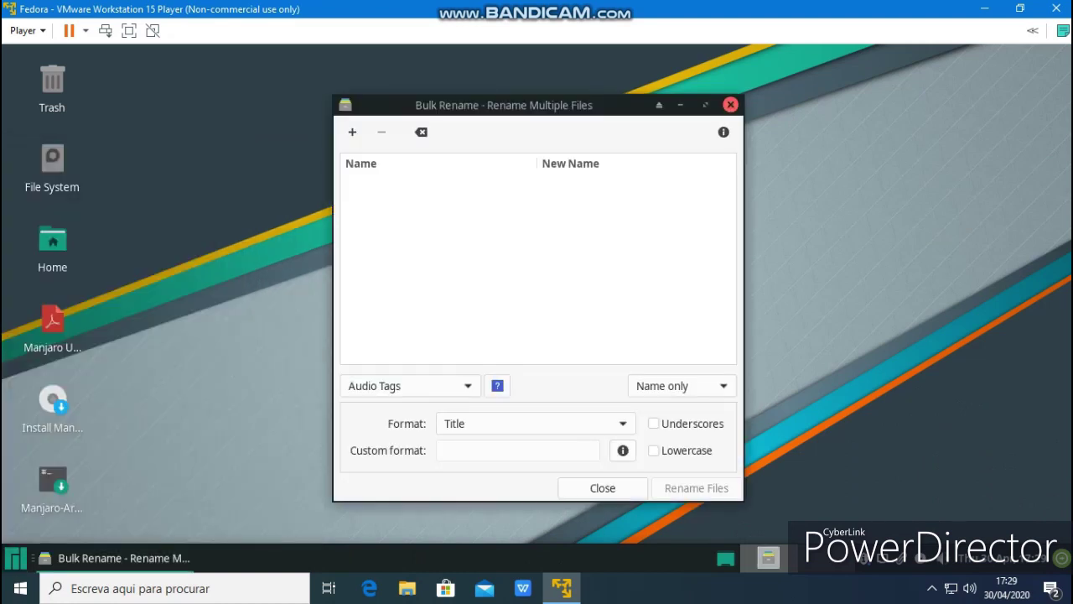
# Close the empty Bulk Rename window and bring up the Whisker application menu
pyautogui.hotkey('alt', 'F4')
pyautogui.press('super')
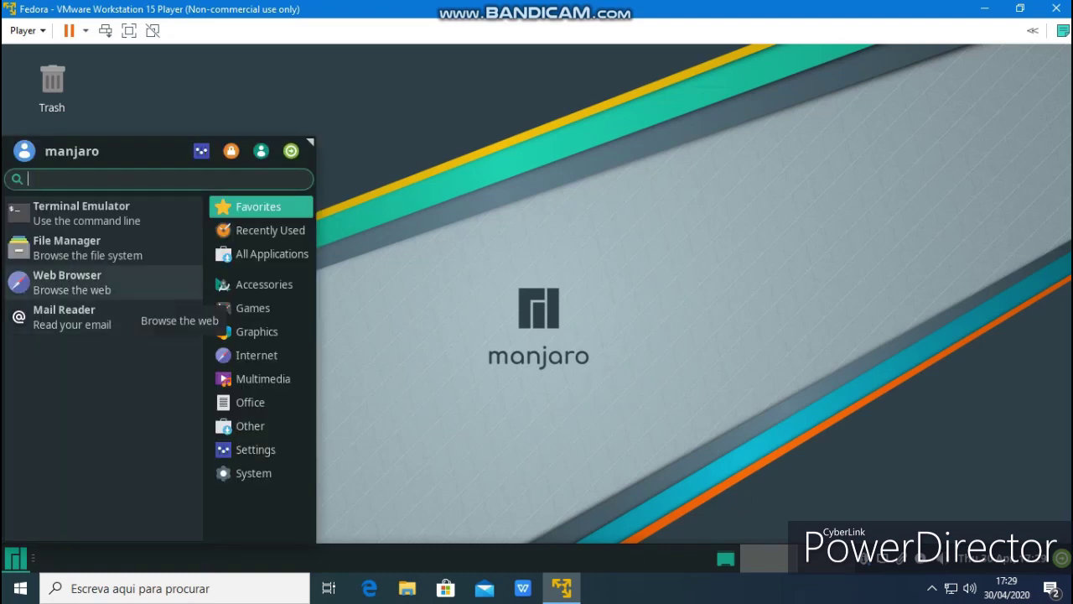
# Launch Firefox from the Whisker menu and open a new tab
pyautogui.click(117, 285)
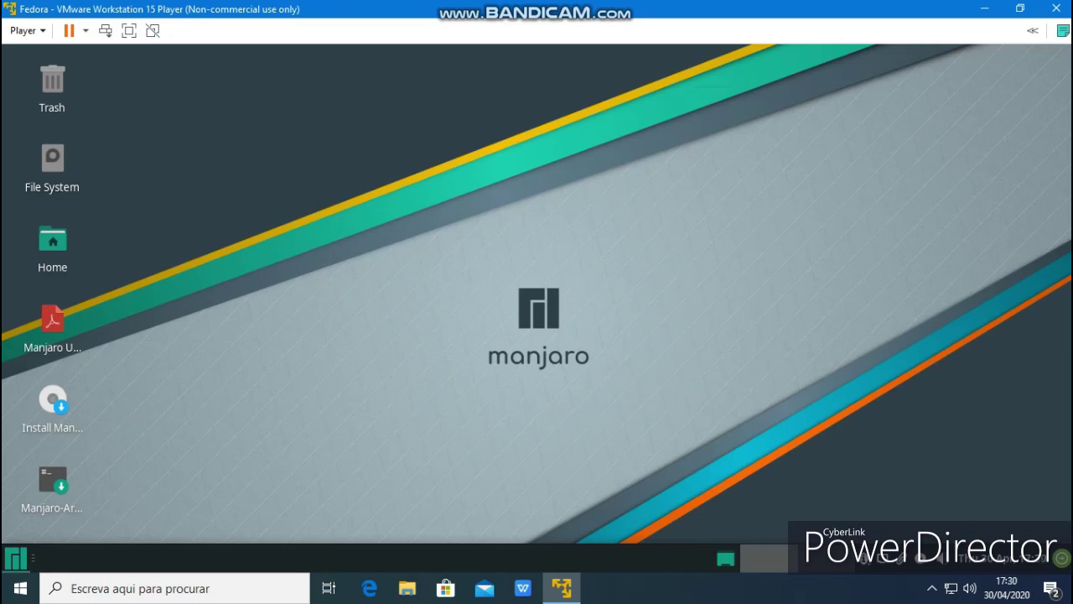
pyautogui.press('super')
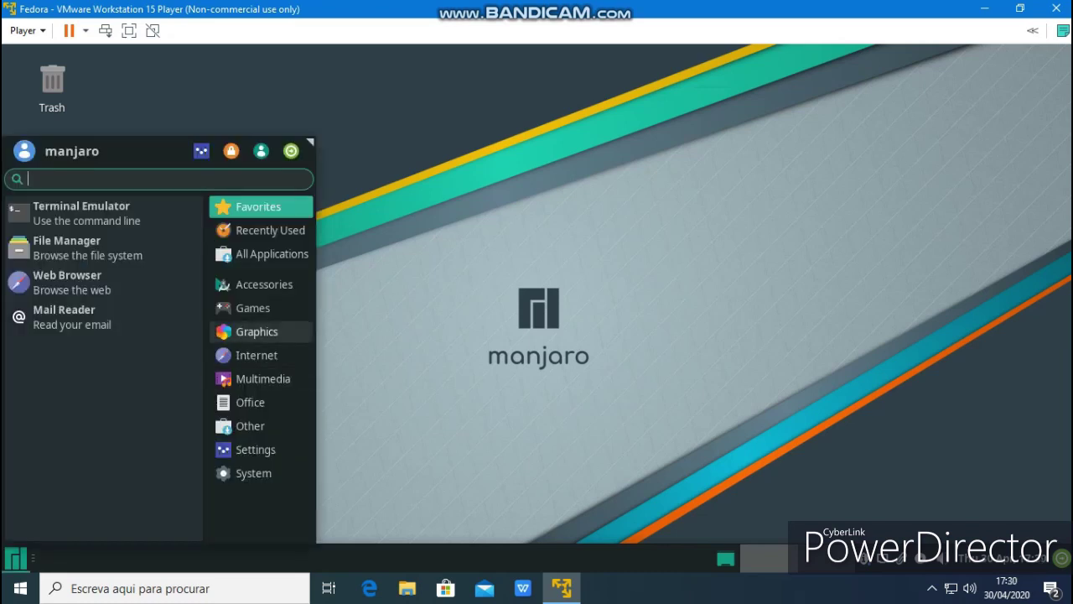
pyautogui.click(252, 308)
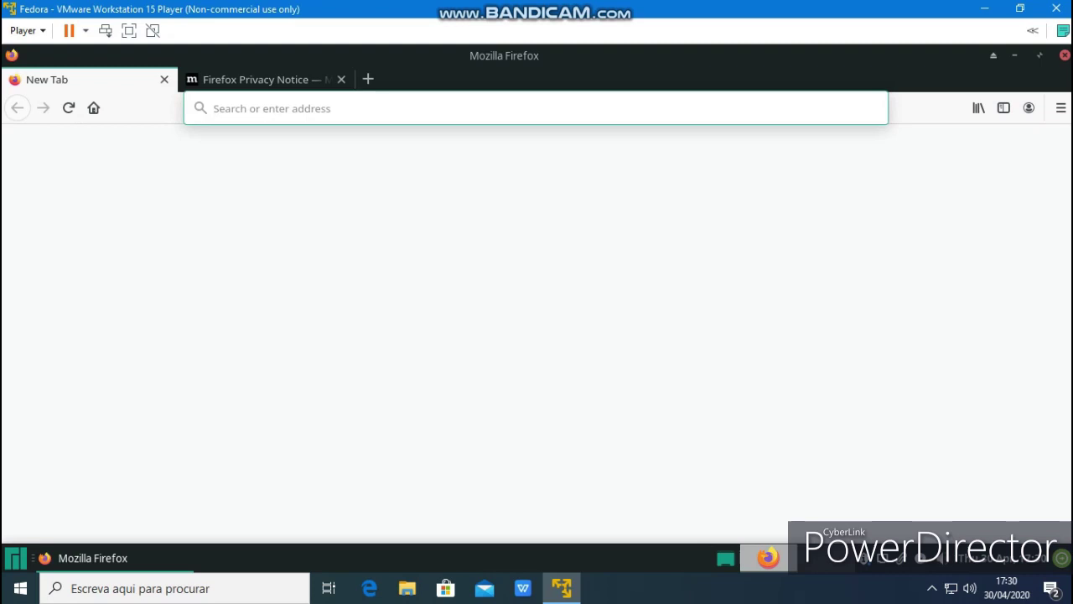
pyautogui.click(367, 79)
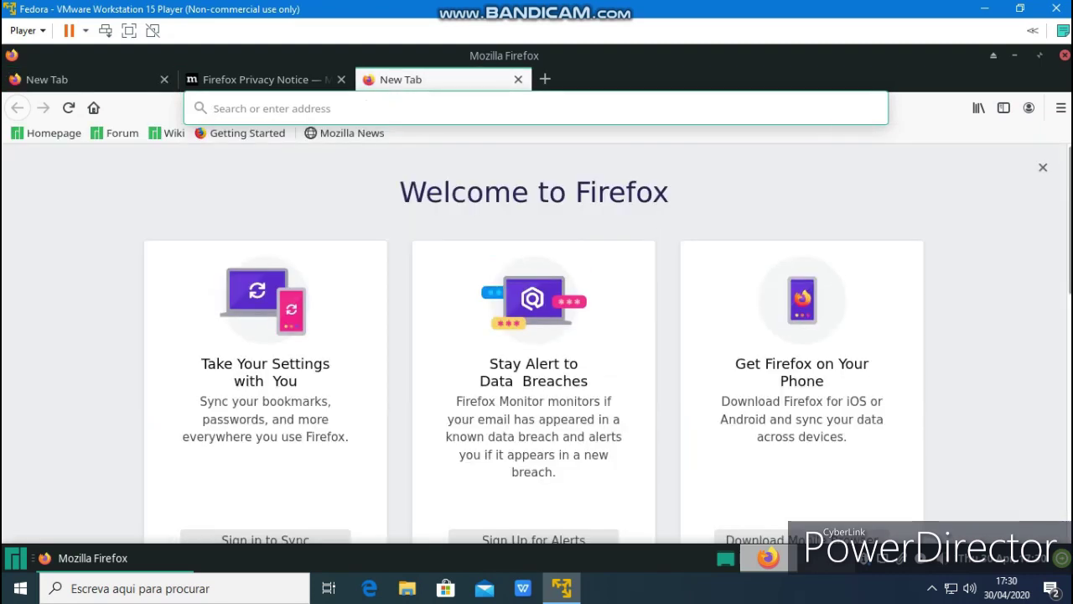
# Dismiss the Firefox welcome page, then quit Firefox, closing all tabs
pyautogui.click(1043, 167)
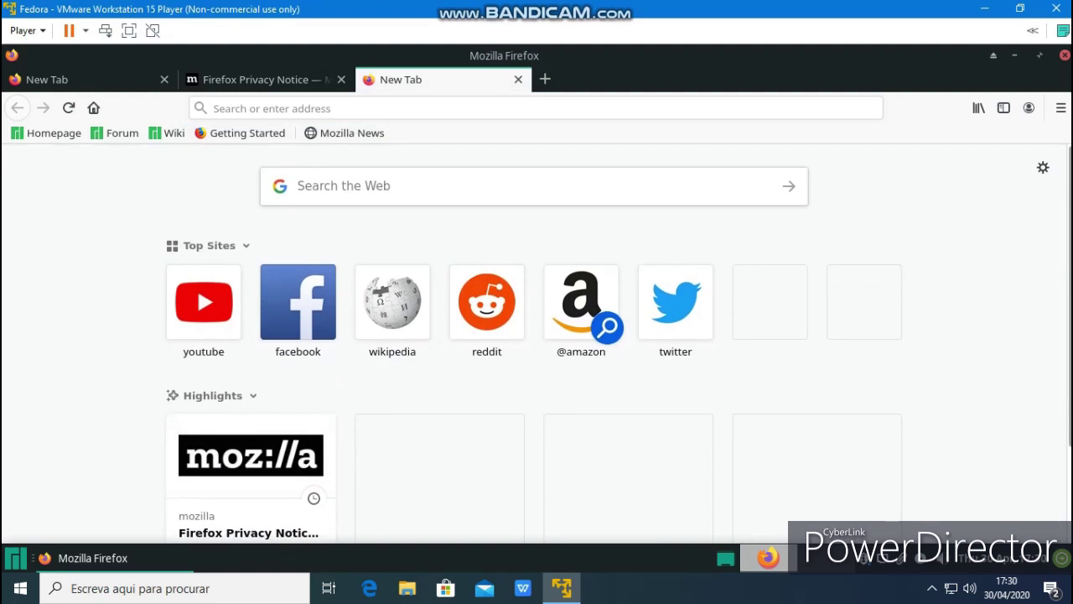
pyautogui.click(1065, 54)
pyautogui.press('Return')
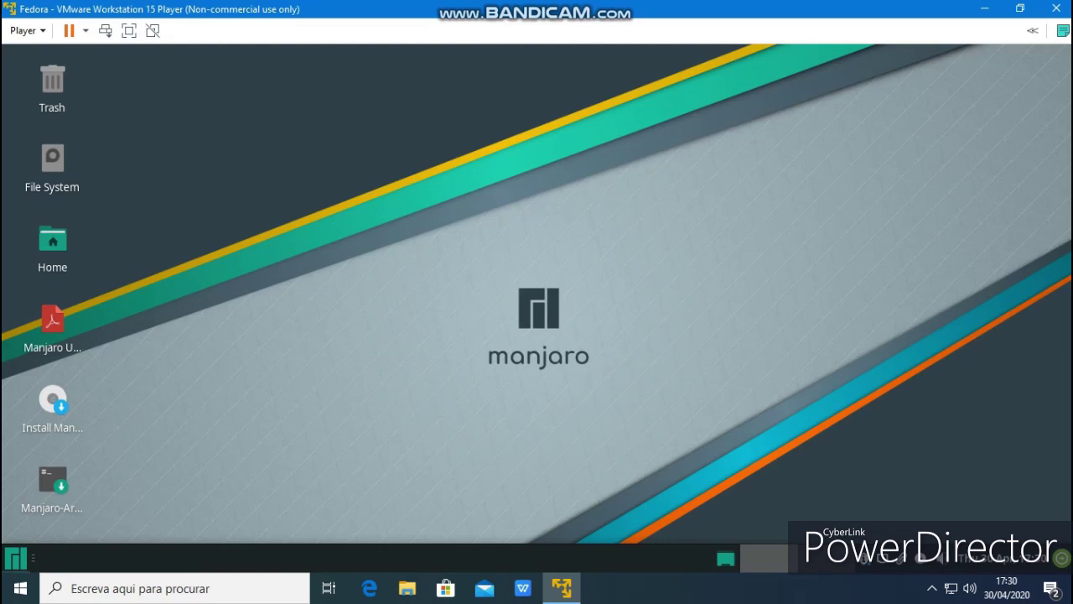
# Launch GIMP from Graphics and create a new blank 1920×1080 image
pyautogui.press('super')
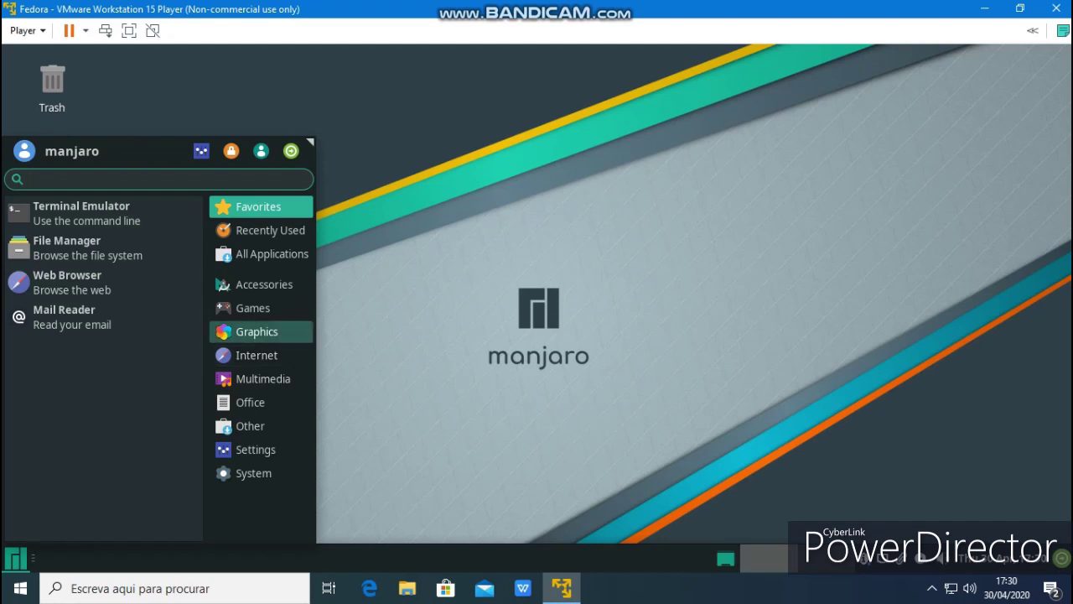
pyautogui.click(256, 331)
pyautogui.press('Escape')
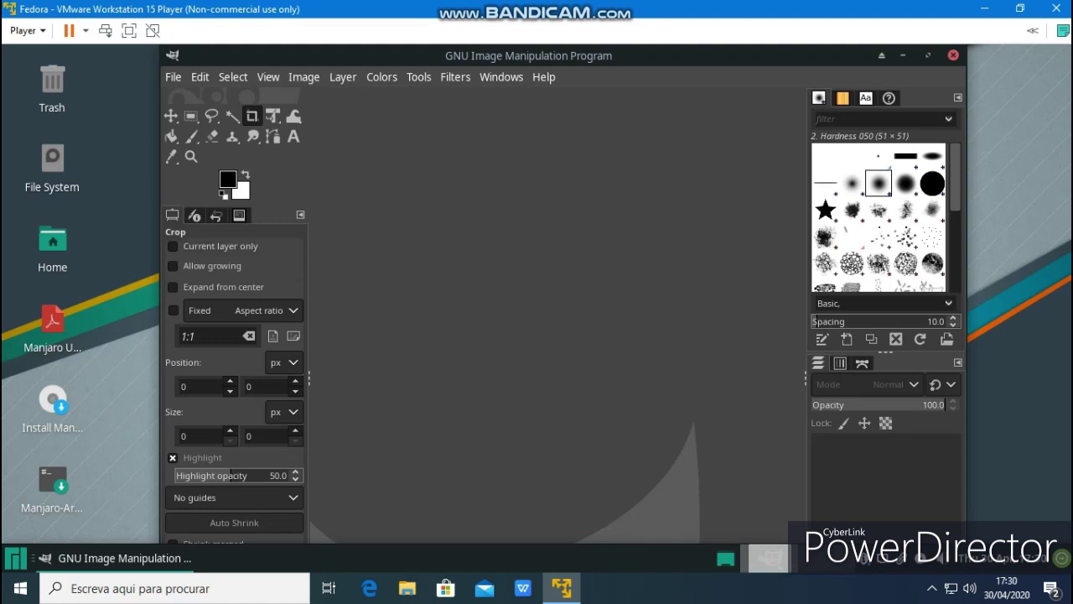
pyautogui.click(172, 77)
pyautogui.click(201, 110)
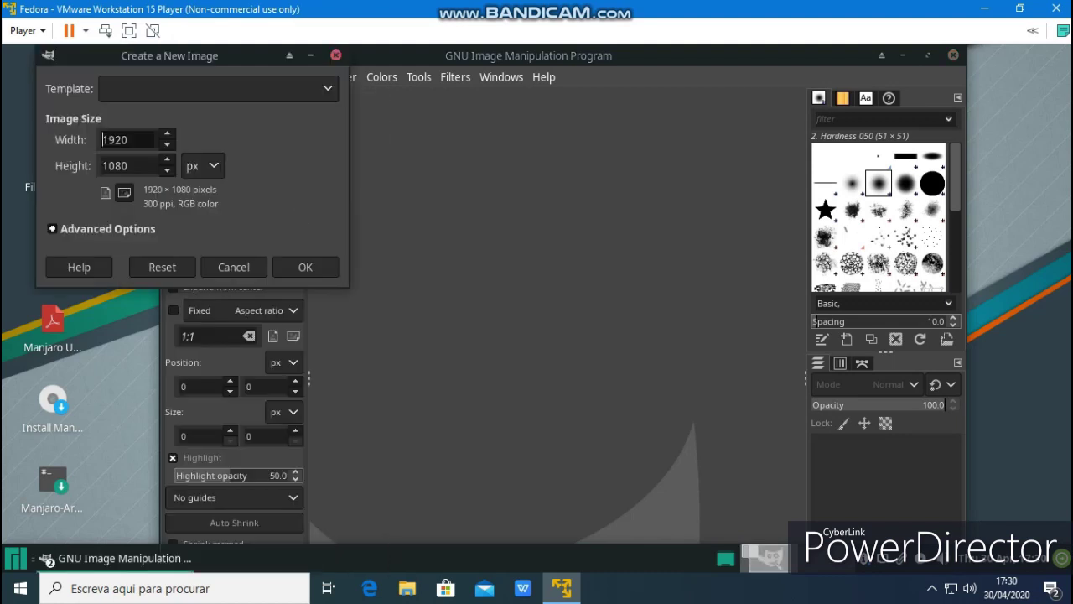
pyautogui.click(305, 266)
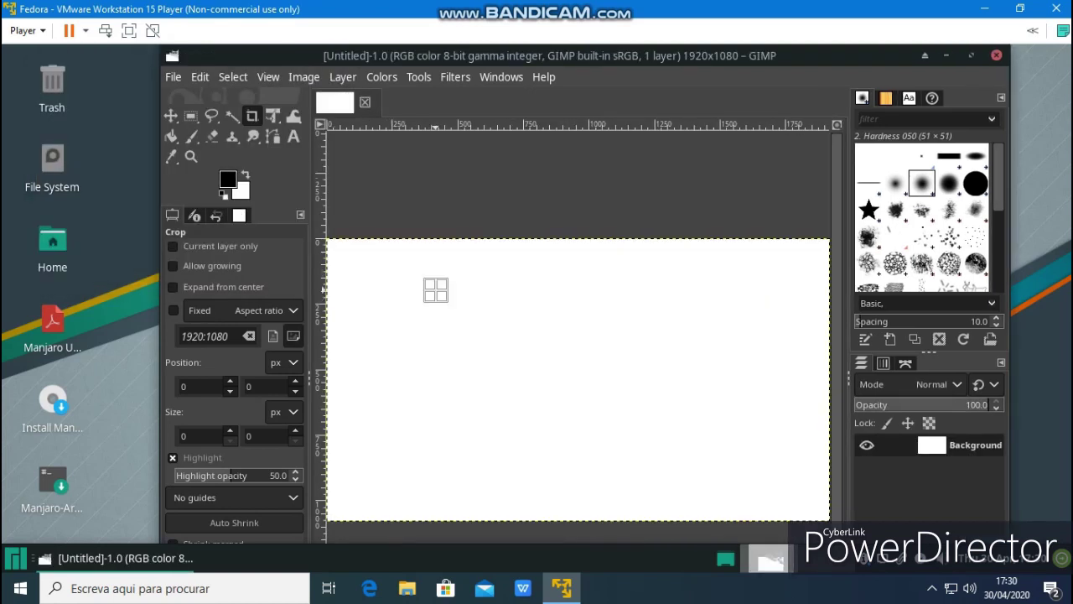
# Crop the image to 192×375, paint with the brush, and add a border layer
pyautogui.moveTo(438, 383); pyautogui.dragTo(386, 388)
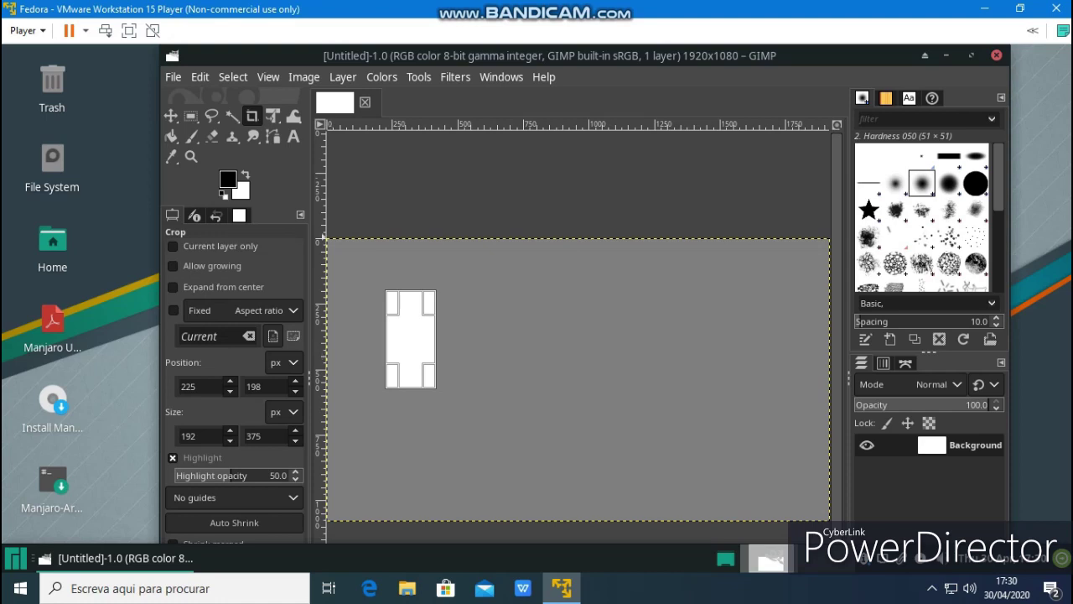
pyautogui.press('Return')
pyautogui.press('p')
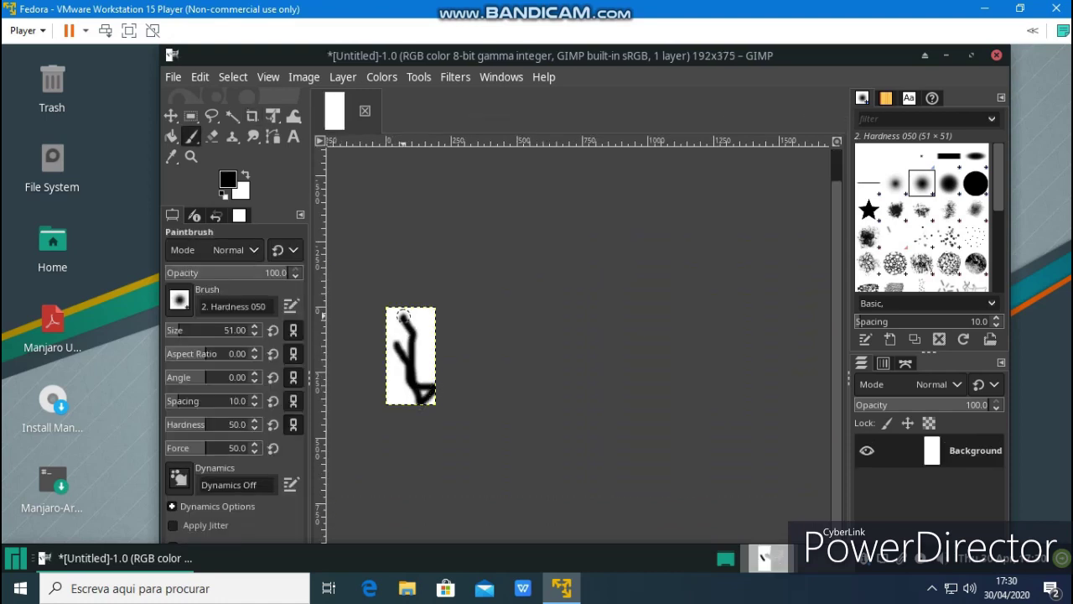
pyautogui.click(455, 77)
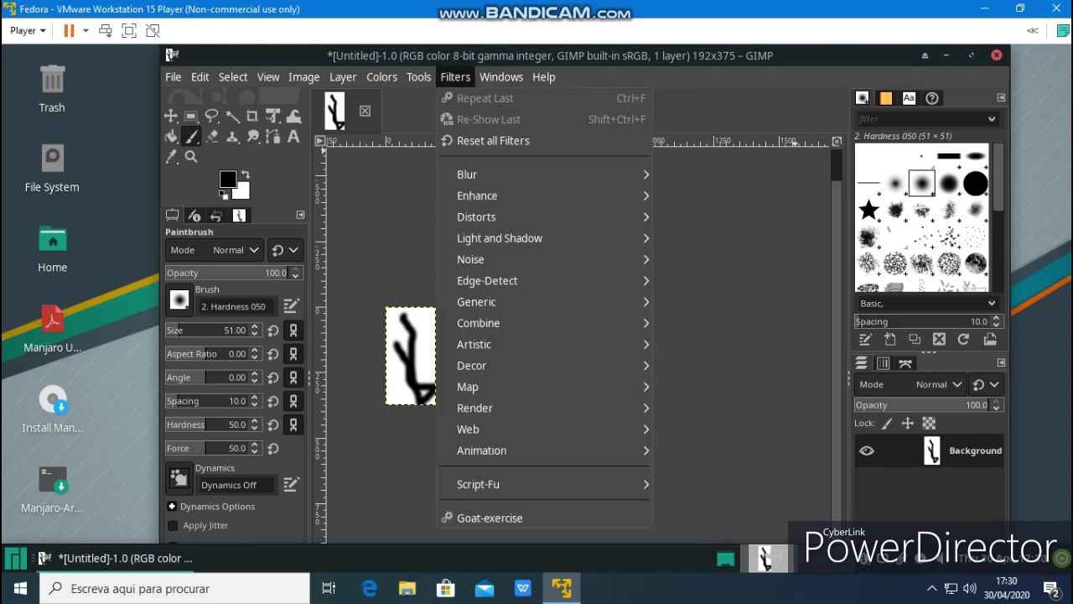
pyautogui.moveTo(471, 365)
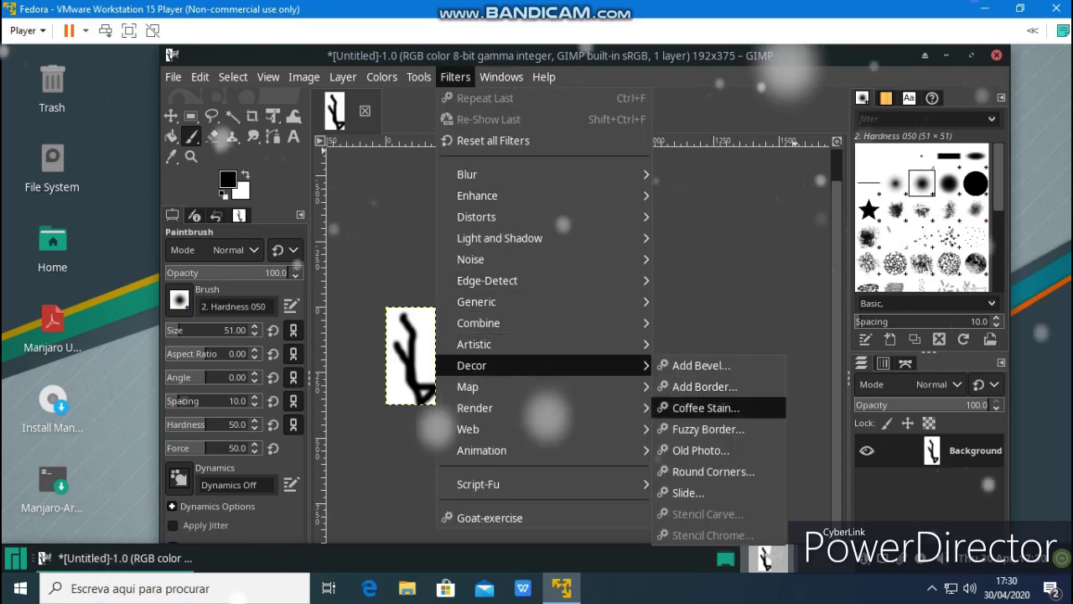
pyautogui.click(705, 386)
pyautogui.press('Return')
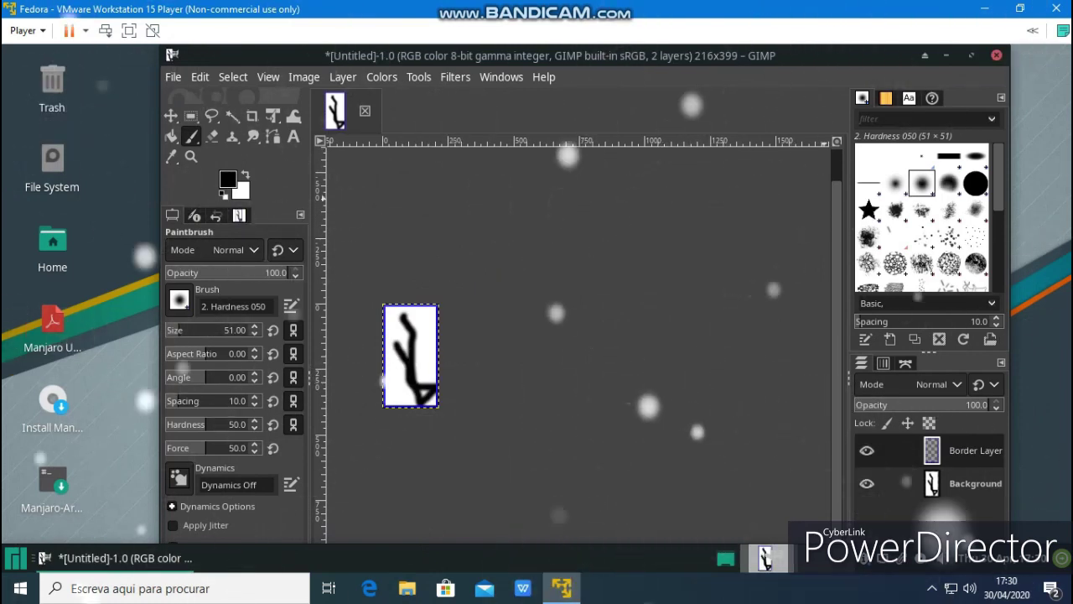
# Quit GIMP discarding the unsaved changes
pyautogui.hotkey('ctrl', 'q')
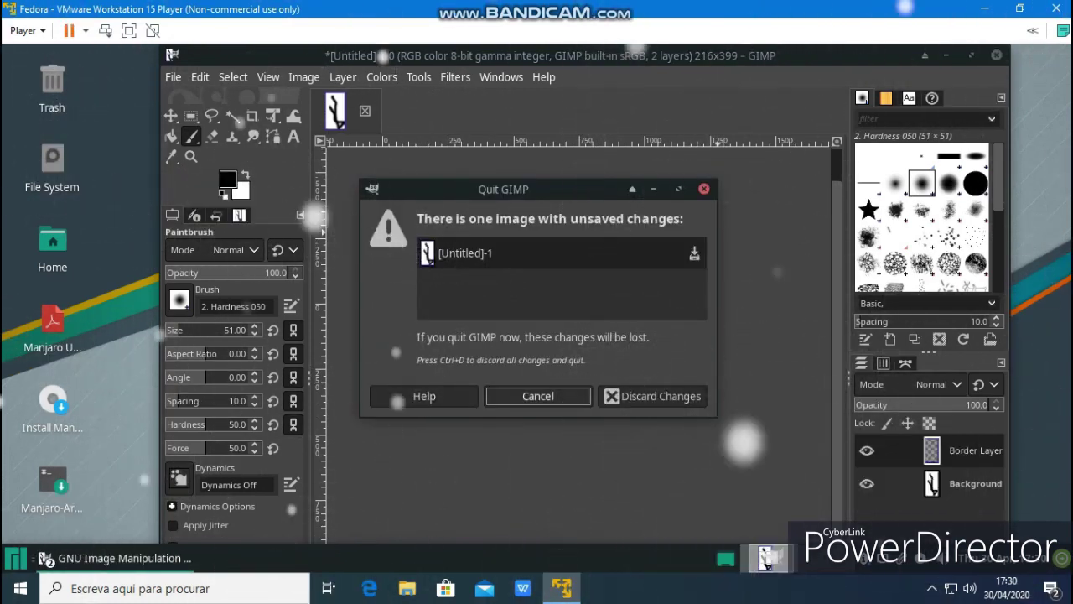
pyautogui.hotkey('ctrl', 'd')
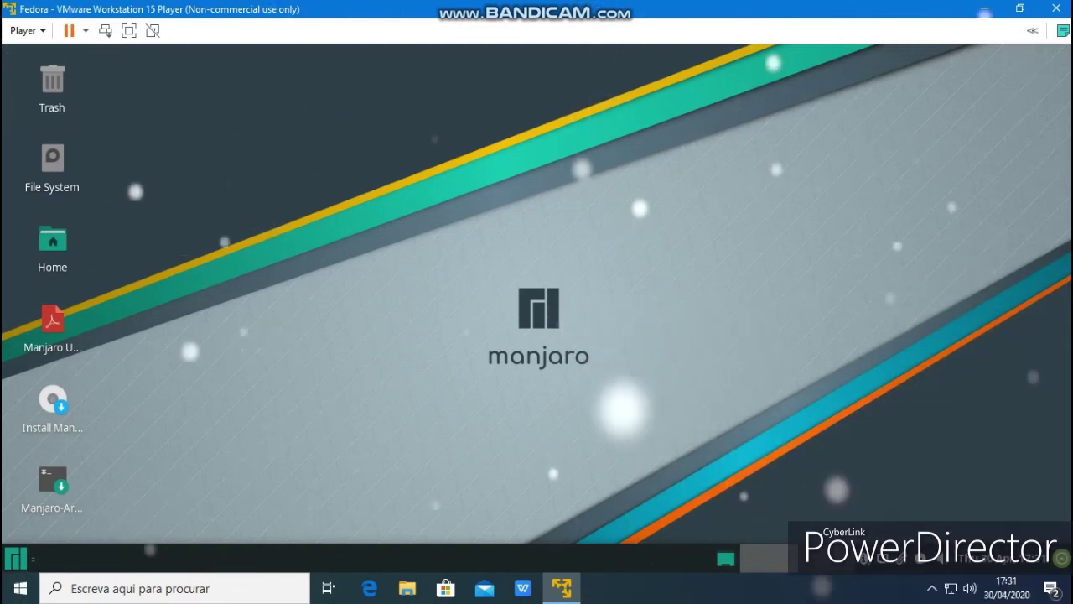
pyautogui.press('super')
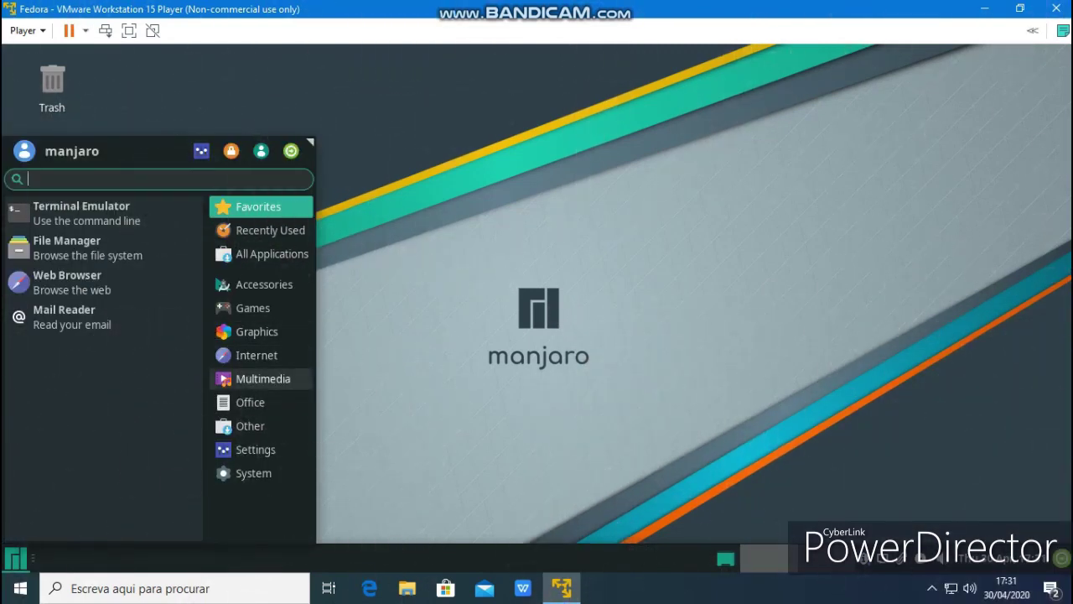
# Launch VLC media player from Multimedia, then Firefox from the Internet category
pyautogui.click(263, 378)
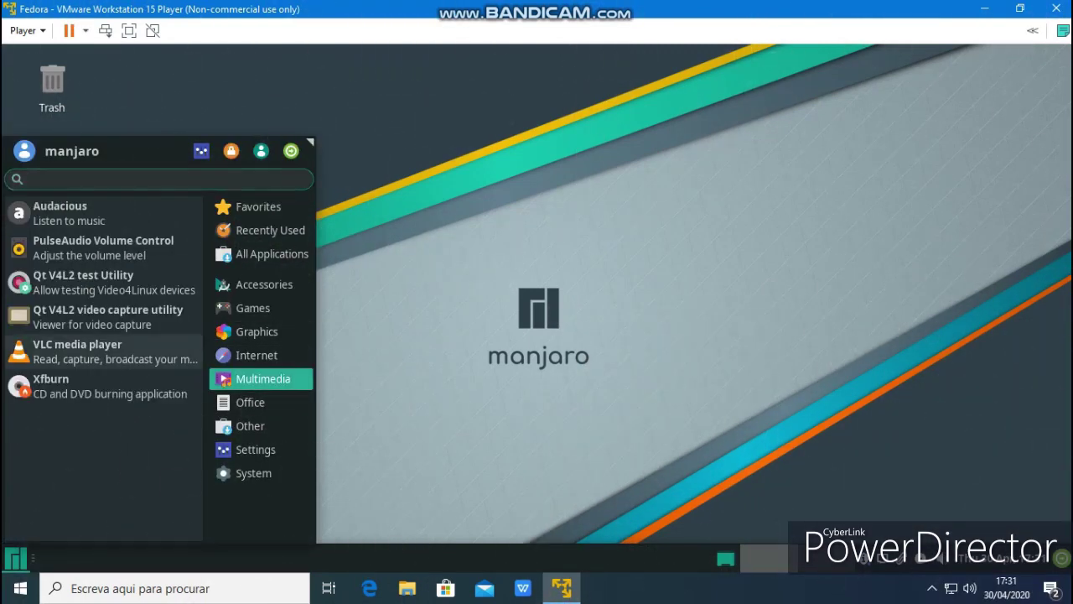
pyautogui.click(101, 352)
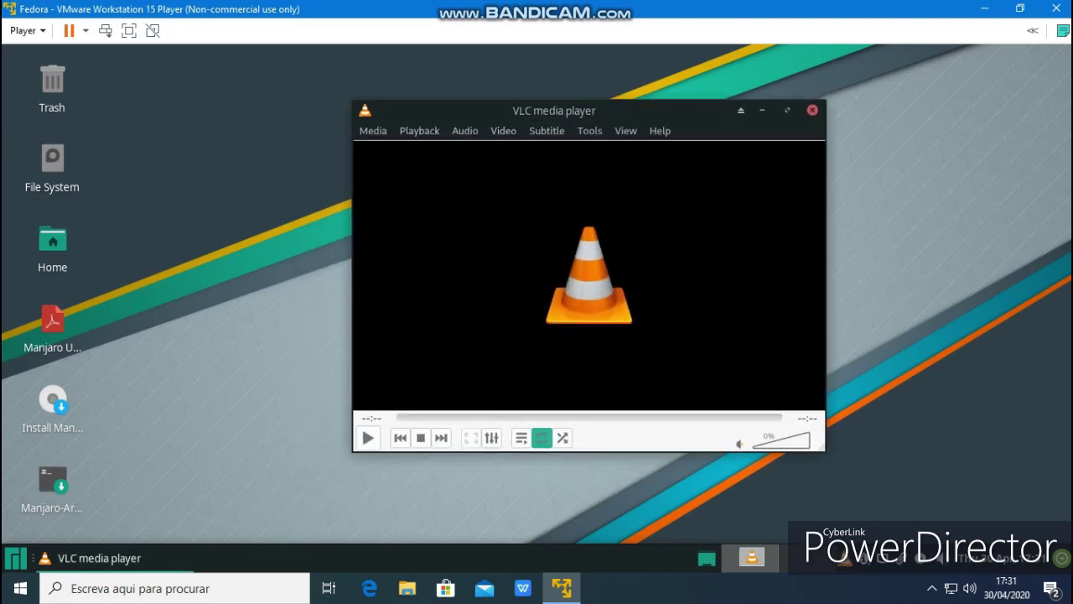
pyautogui.press('super')
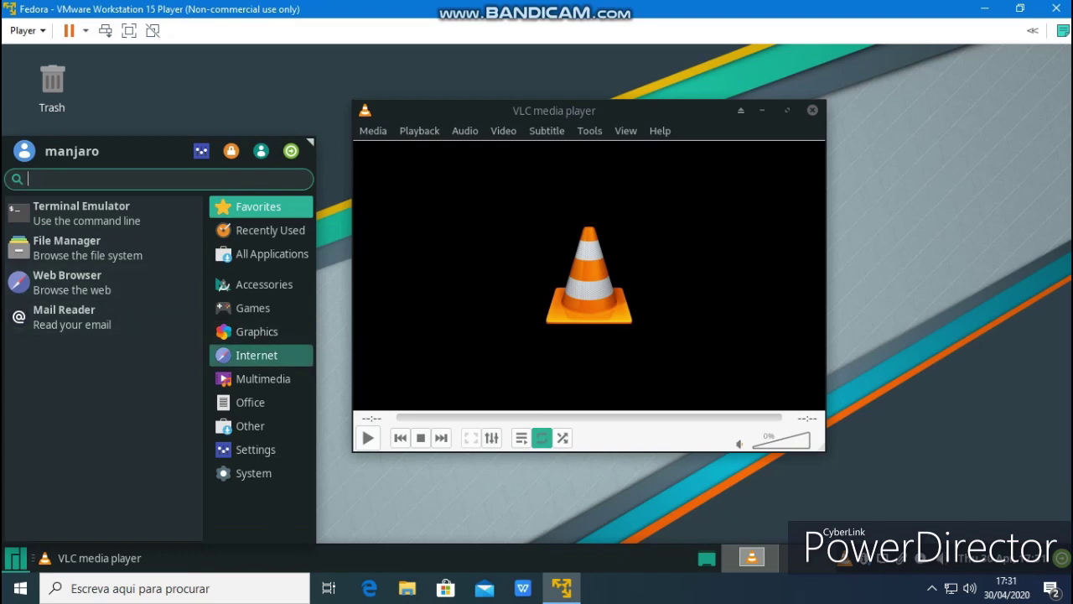
pyautogui.click(257, 355)
pyautogui.click(812, 110)
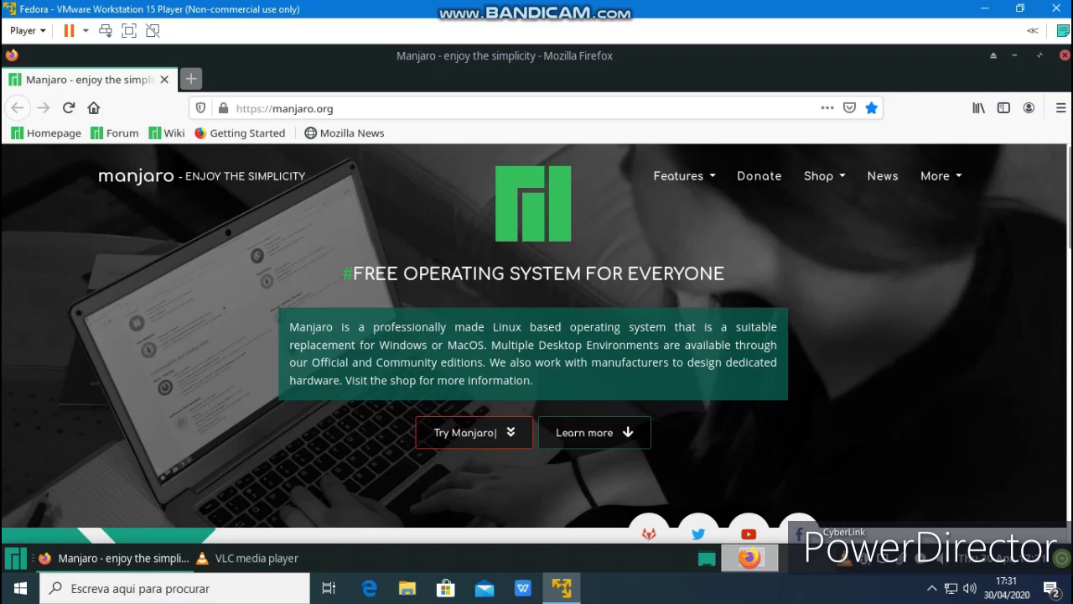
# Replace the Manjaro tab with YouTube and open the A MELHOR TECH BARATA video
pyautogui.hotkey('ctrl', 't')
pyautogui.click(163, 79)
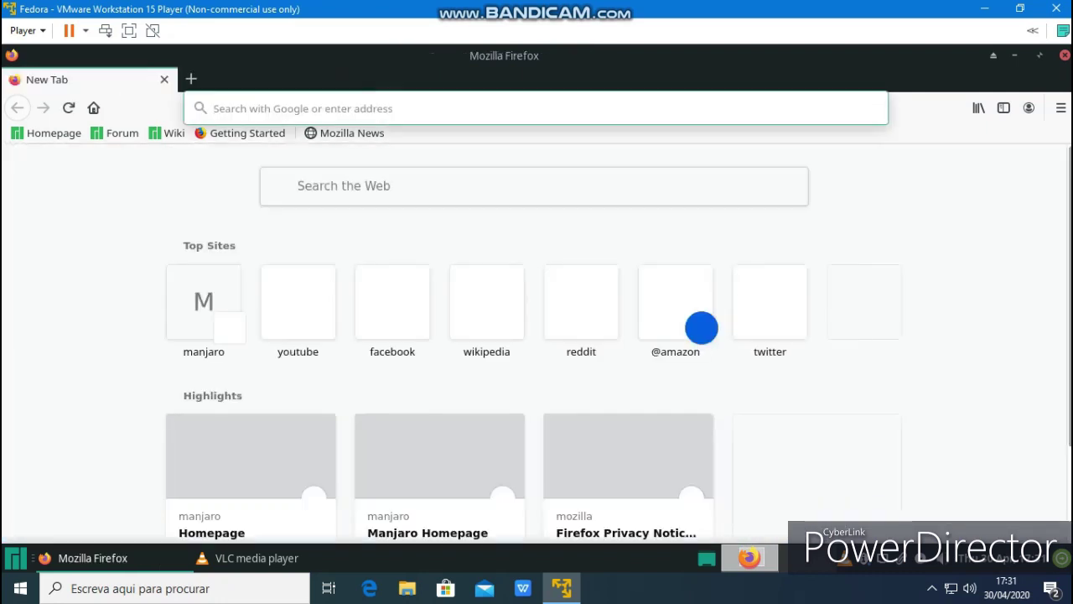
pyautogui.click(298, 302)
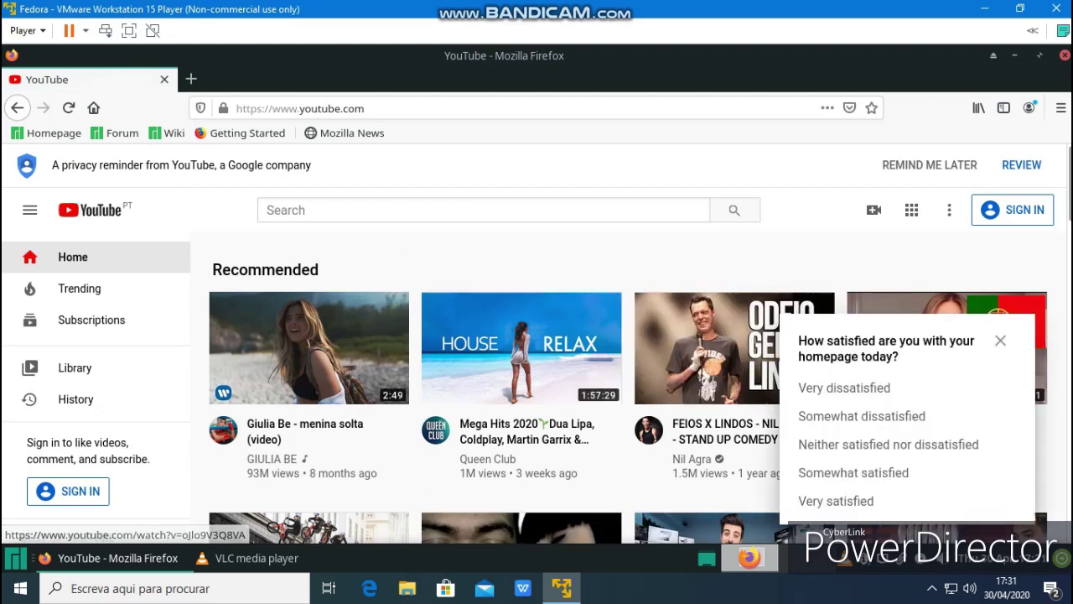
pyautogui.click(1001, 341)
pyautogui.scroll(-4, 735, 395)
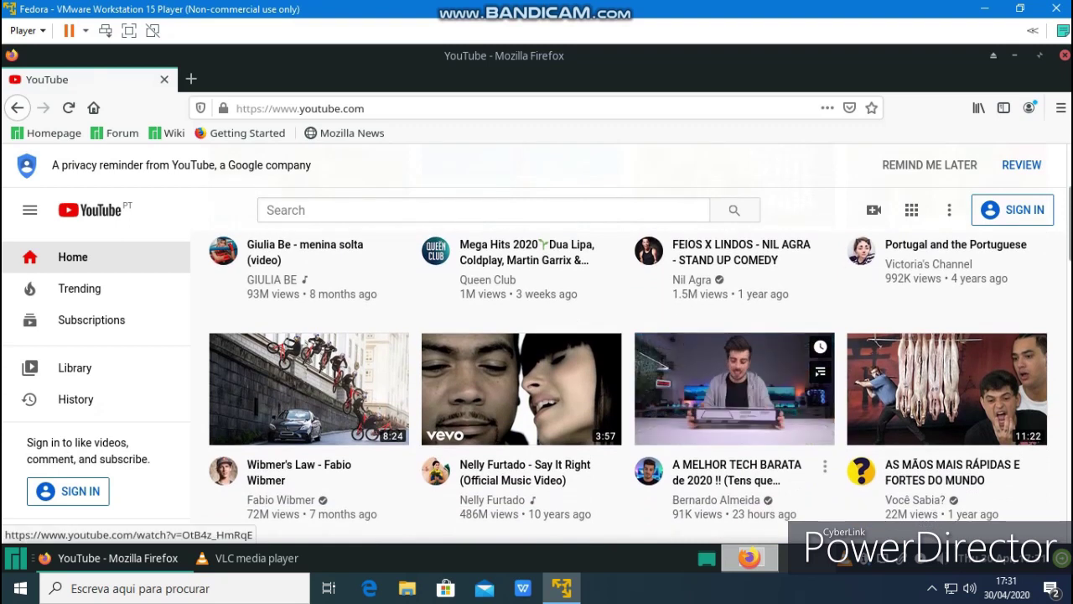
pyautogui.click(735, 394)
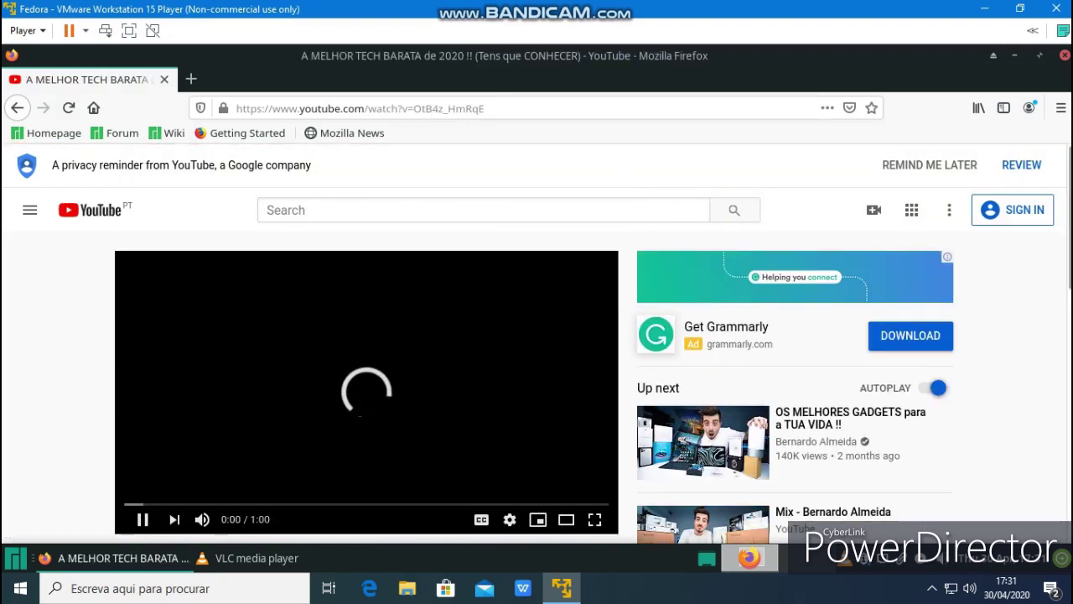
# Close Firefox and show VLC's Media menu
pyautogui.rightClick(371, 297)
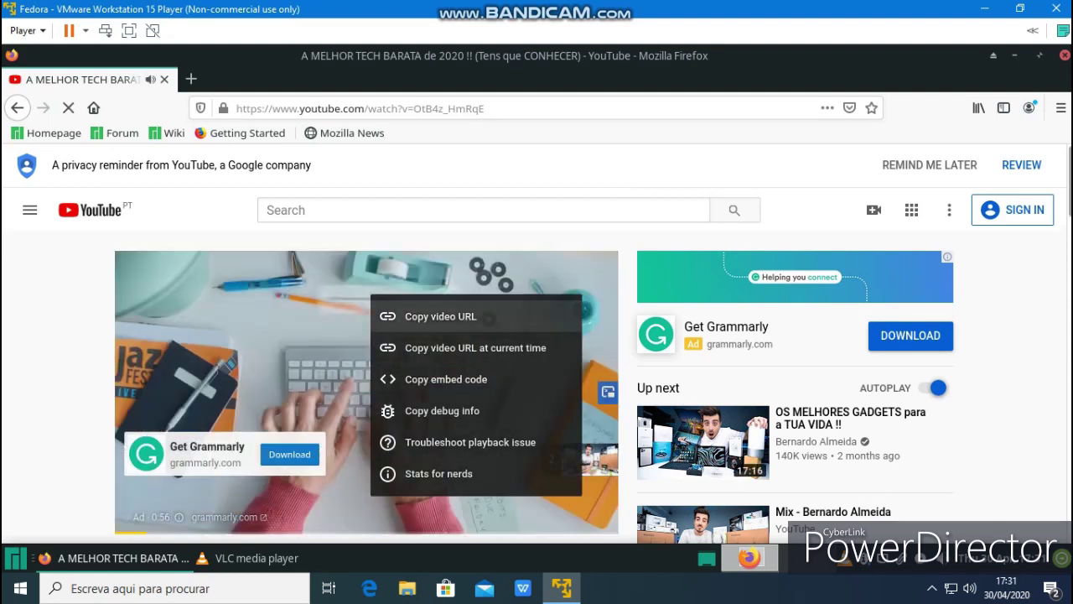
pyautogui.press('Escape')
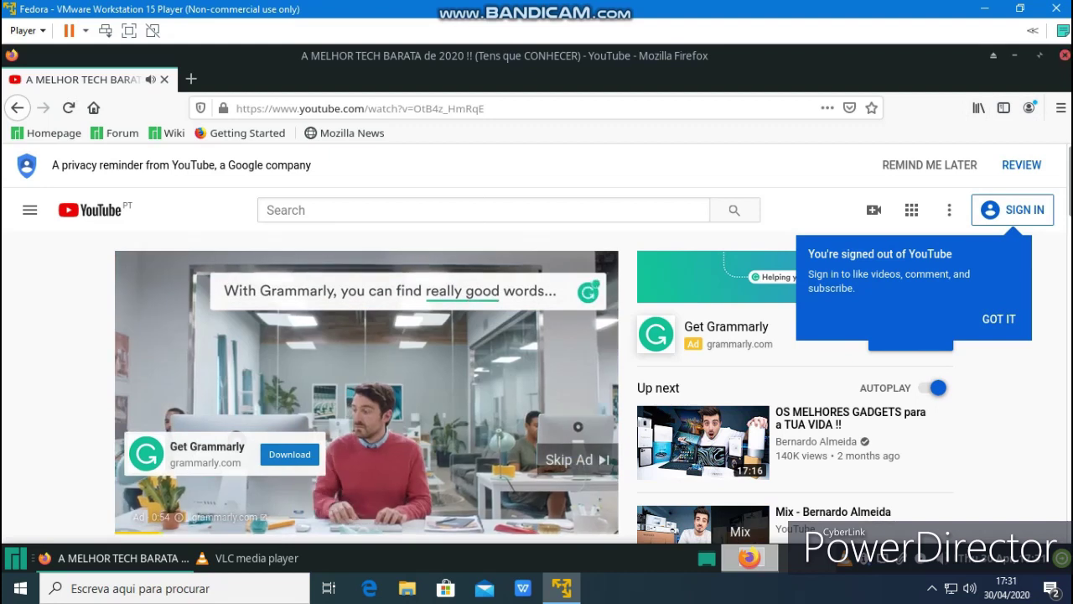
pyautogui.hotkey('alt', 'F4')
pyautogui.hotkey('alt', 'm')
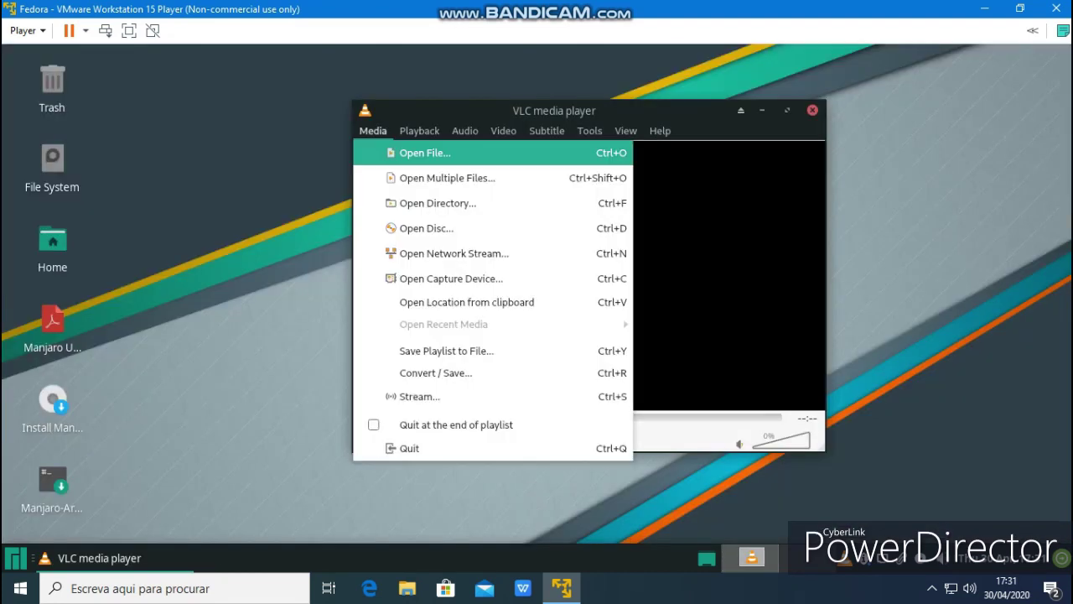
# Open a network stream in VLC with the pasted Grammarly YouTube link and play it
pyautogui.press('Down')
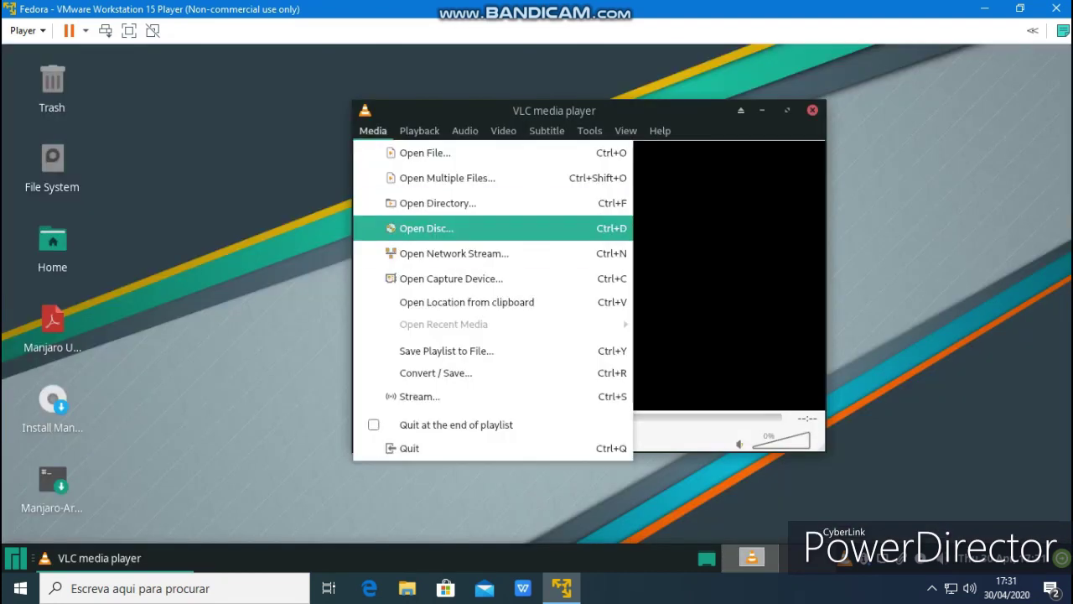
pyautogui.press('Down')
pyautogui.press('Return')
pyautogui.rightClick(460, 191)
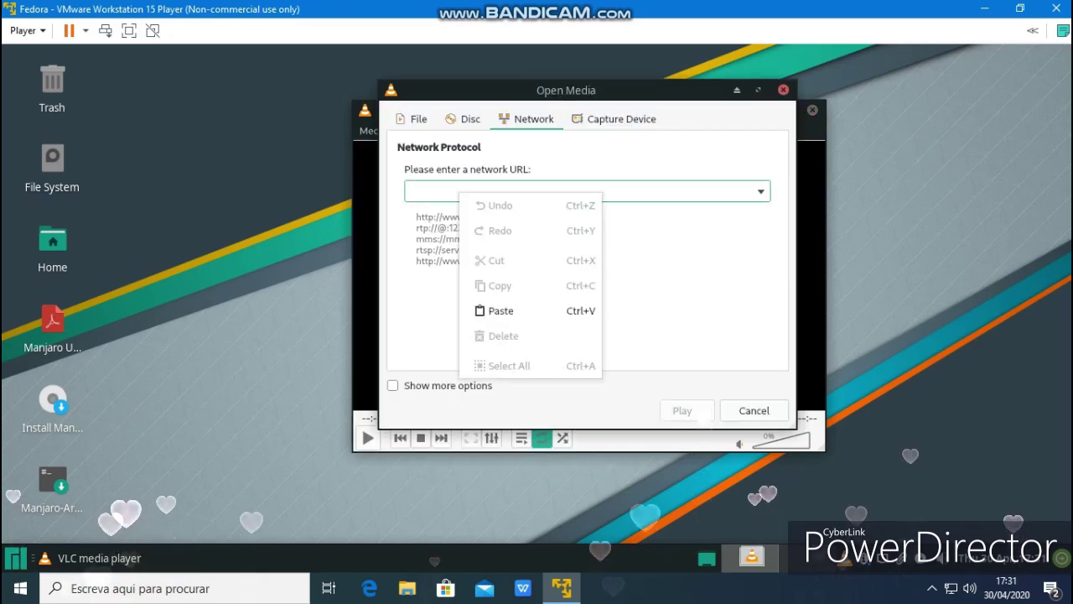
pyautogui.click(500, 309)
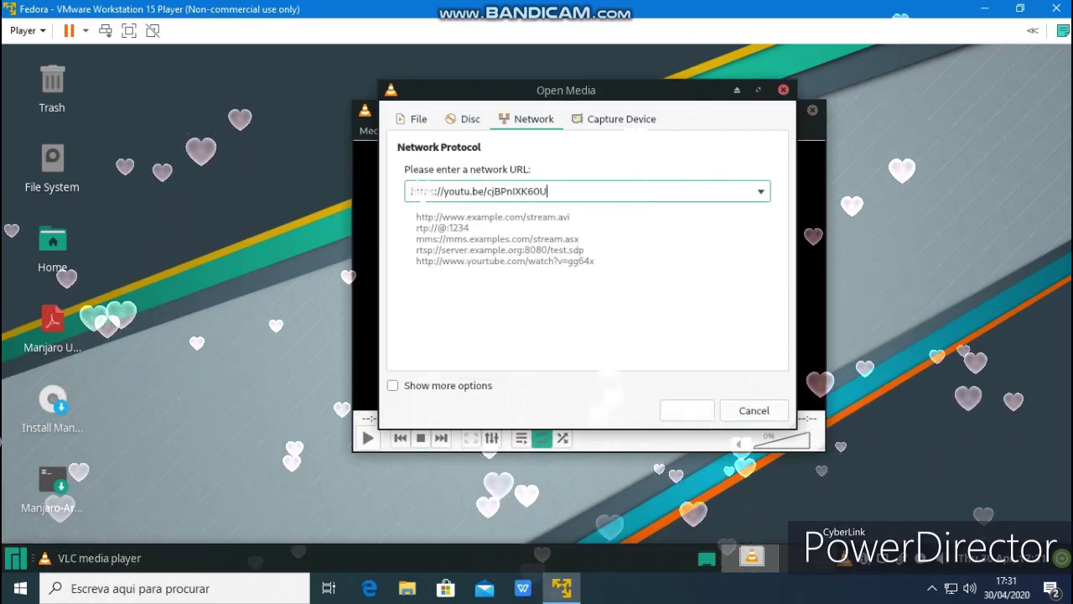
pyautogui.press('Return')
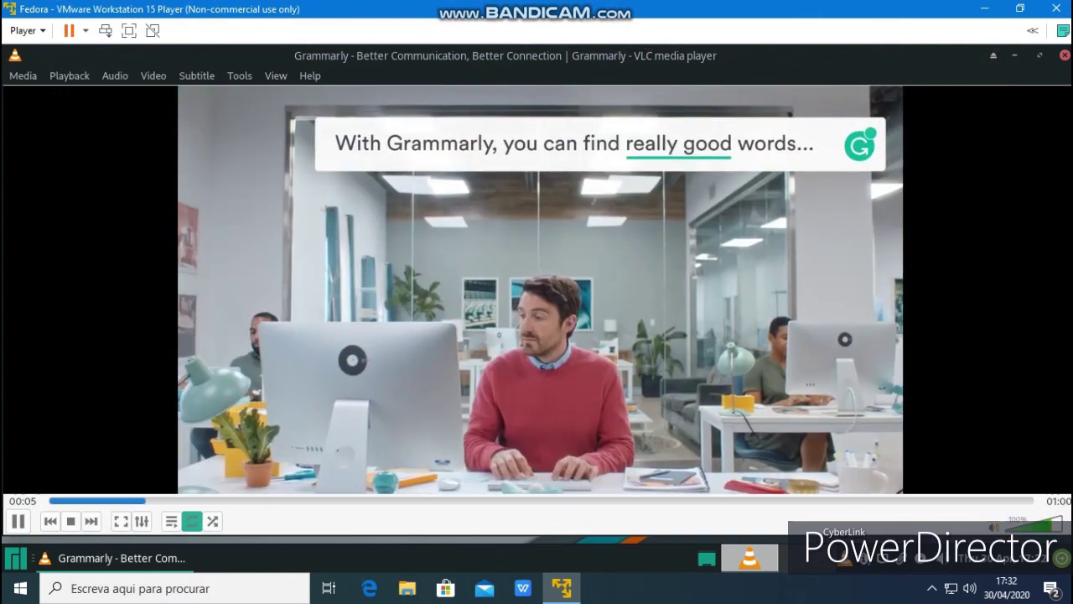
# Glance through VLC's menus, then quit the player
pyautogui.hotkey('alt', 'v')
pyautogui.press('Left')
pyautogui.press('Left')
pyautogui.press('Left')
pyautogui.press('Left')
pyautogui.press('Left')
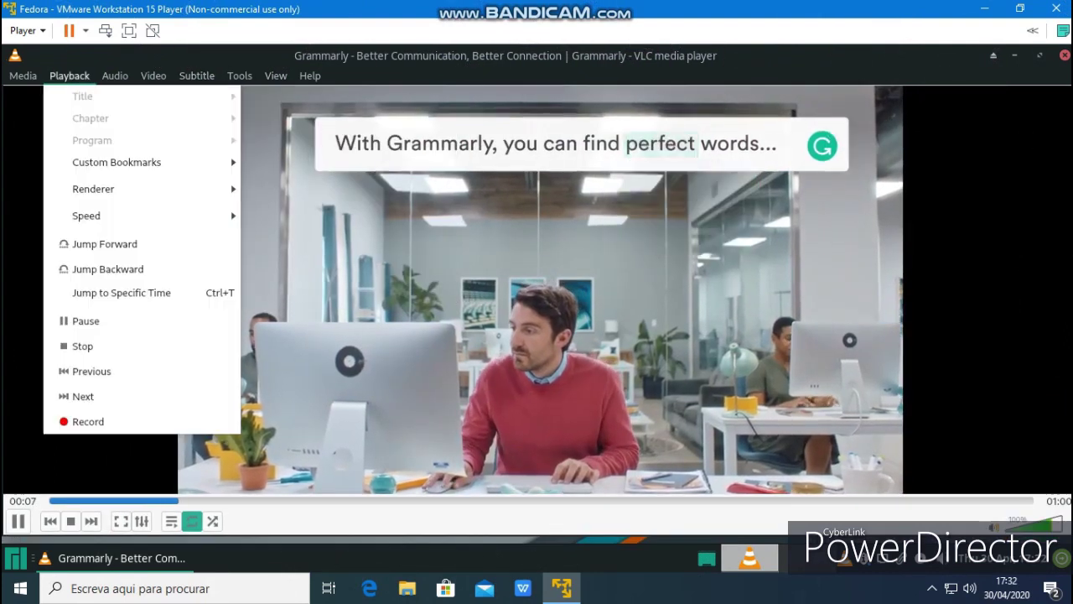
pyautogui.press('Escape')
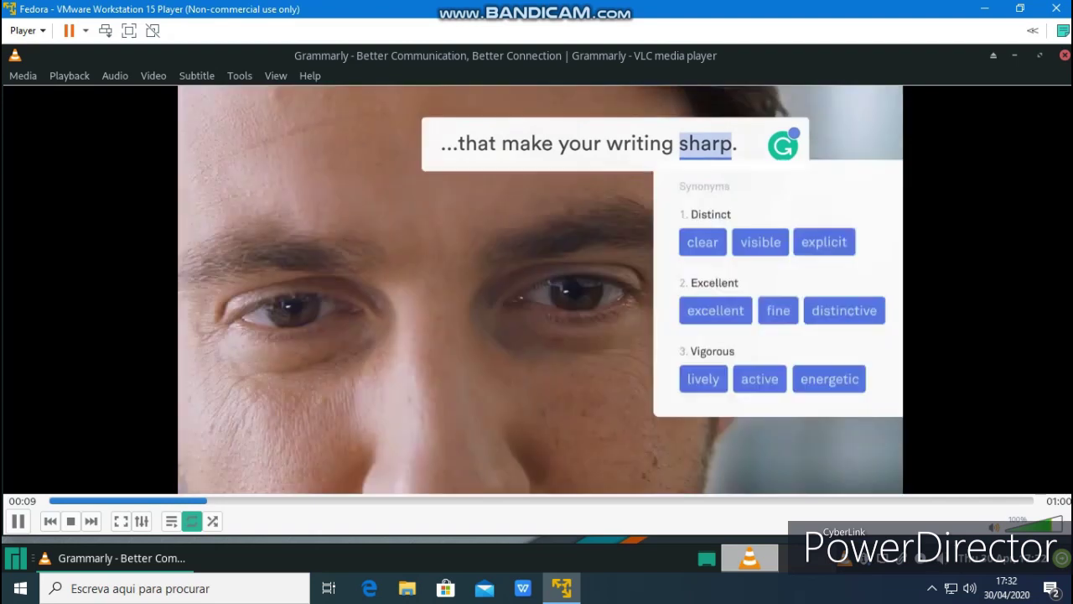
pyautogui.hotkey('ctrl', 'q')
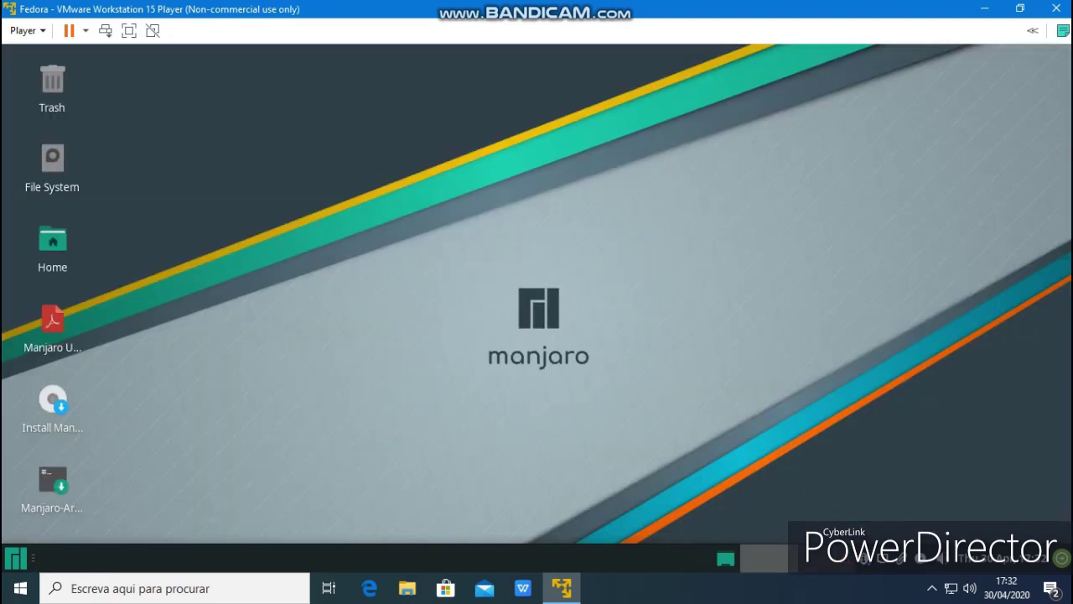
# Launch Add/Remove Software and browse the Photo & Video and Music & Audio categories
pyautogui.press('super')
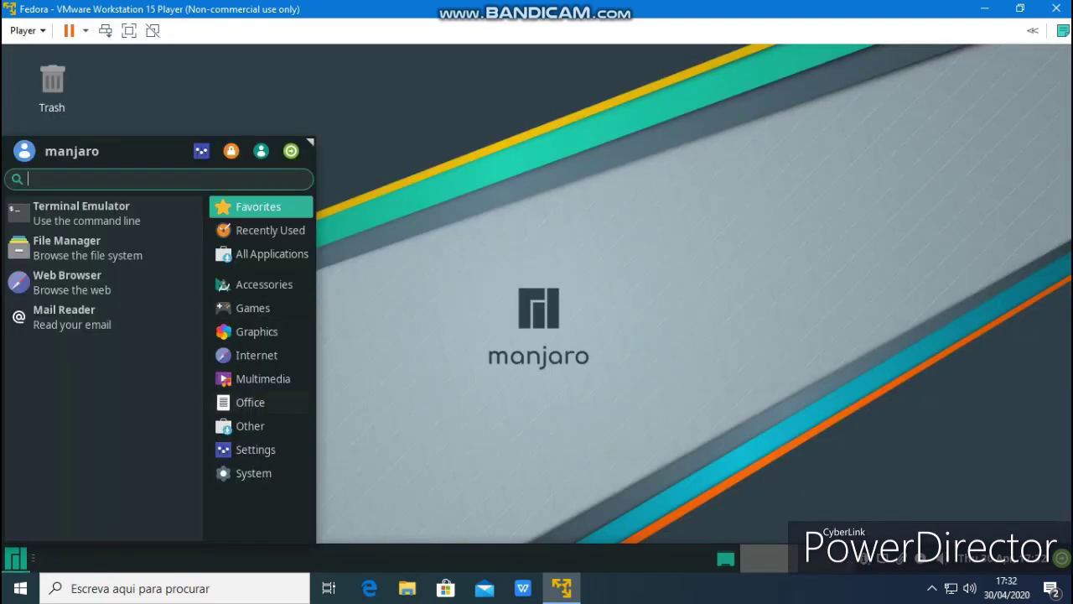
pyautogui.click(249, 426)
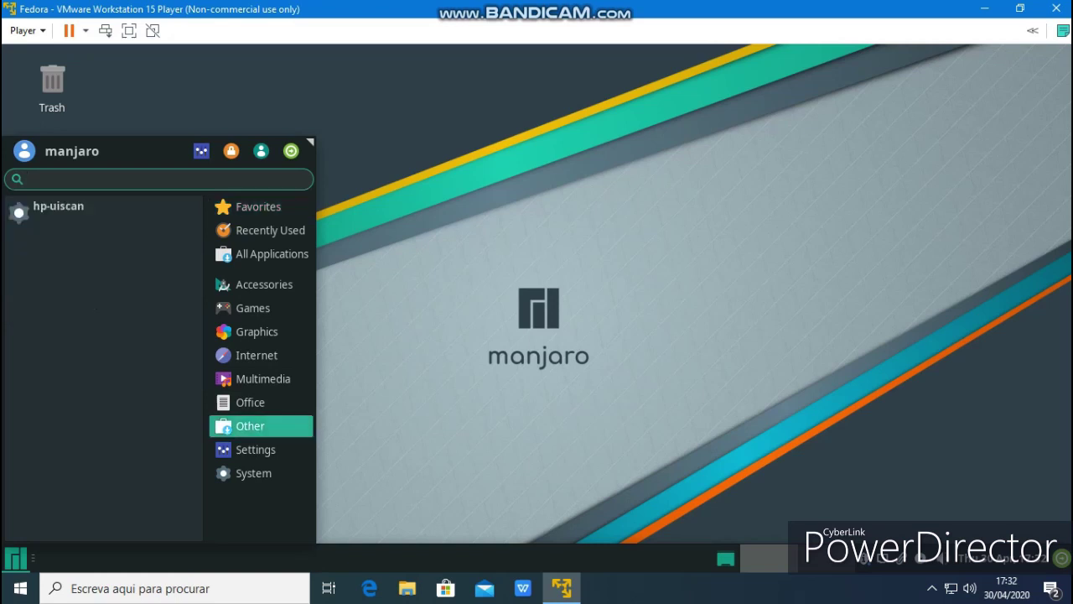
pyautogui.click(255, 450)
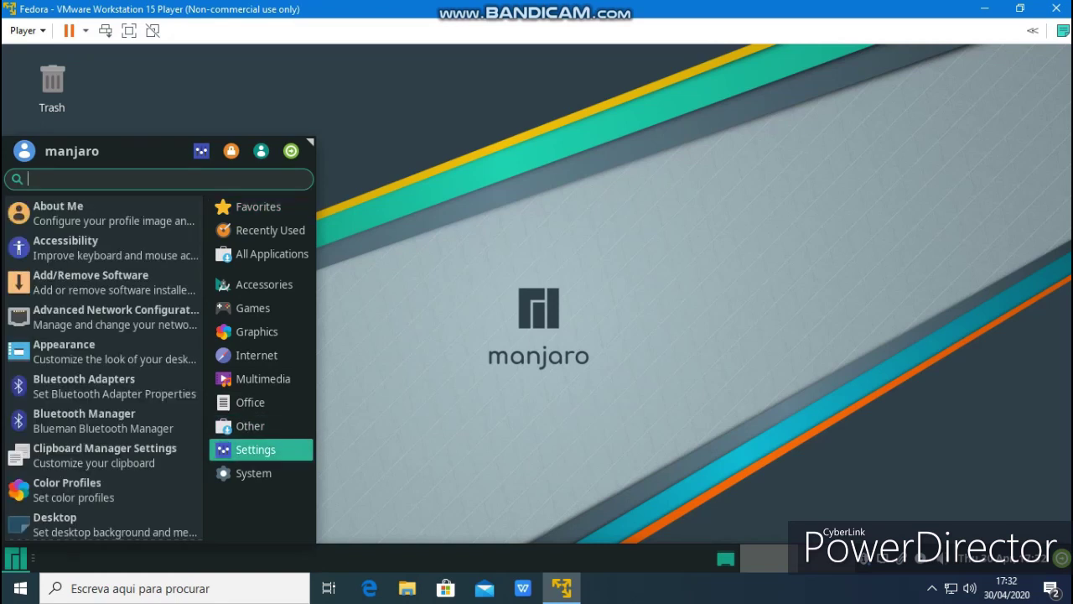
pyautogui.click(91, 282)
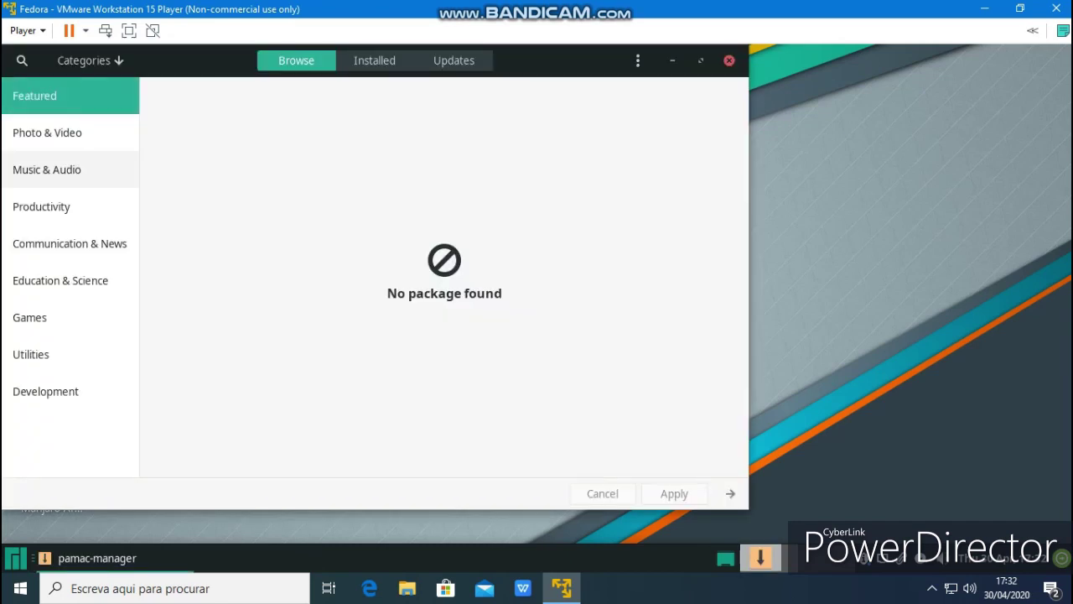
pyautogui.click(47, 132)
pyautogui.click(47, 170)
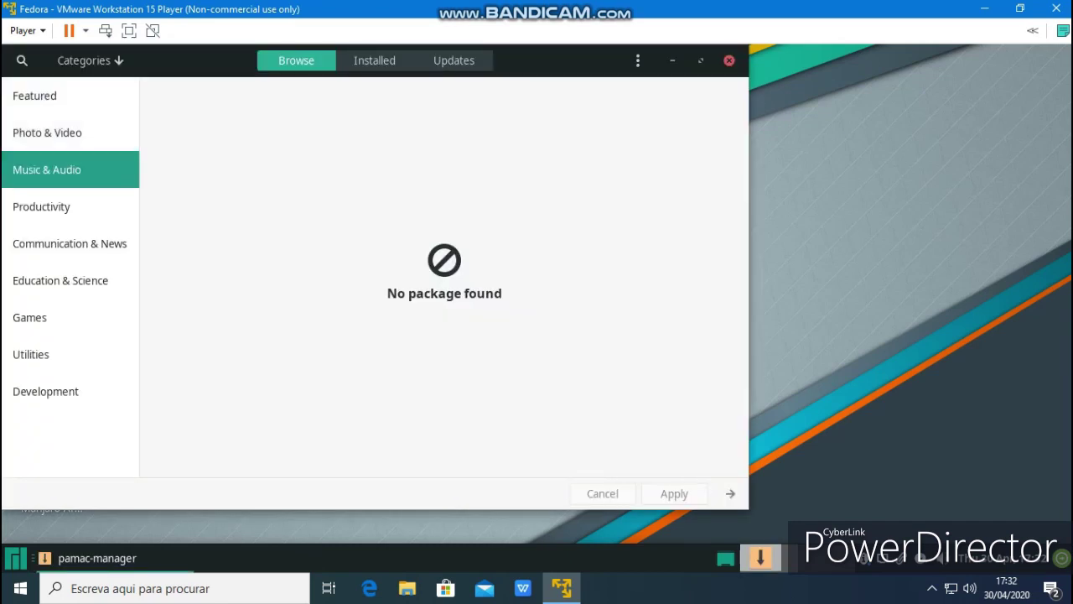
# View installed packages with the Explicitly installed, Orphans and Foreign filters, then package search
pyautogui.click(374, 61)
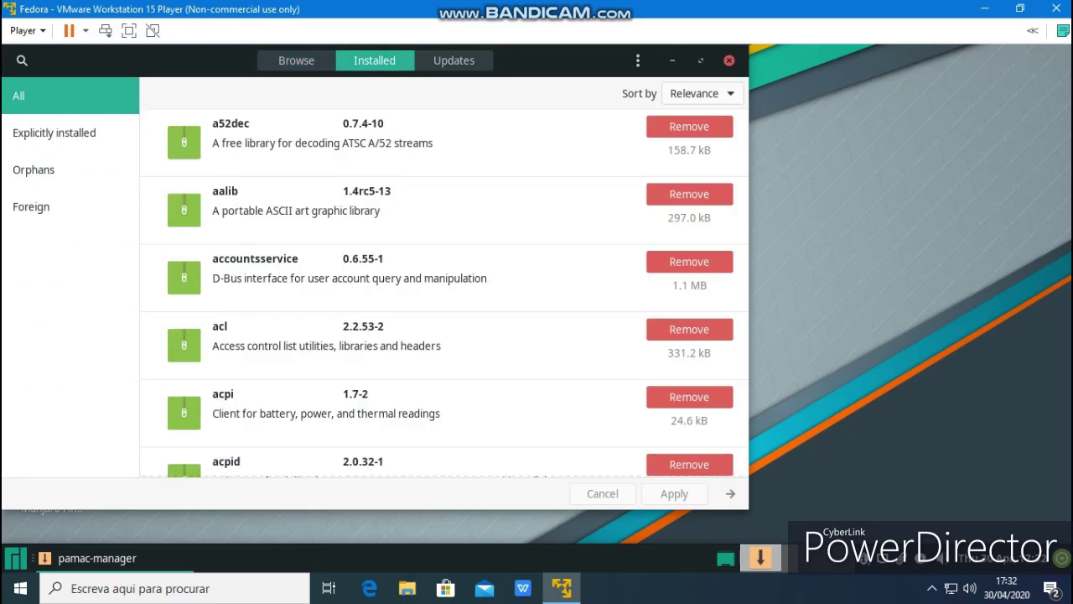
pyautogui.click(54, 132)
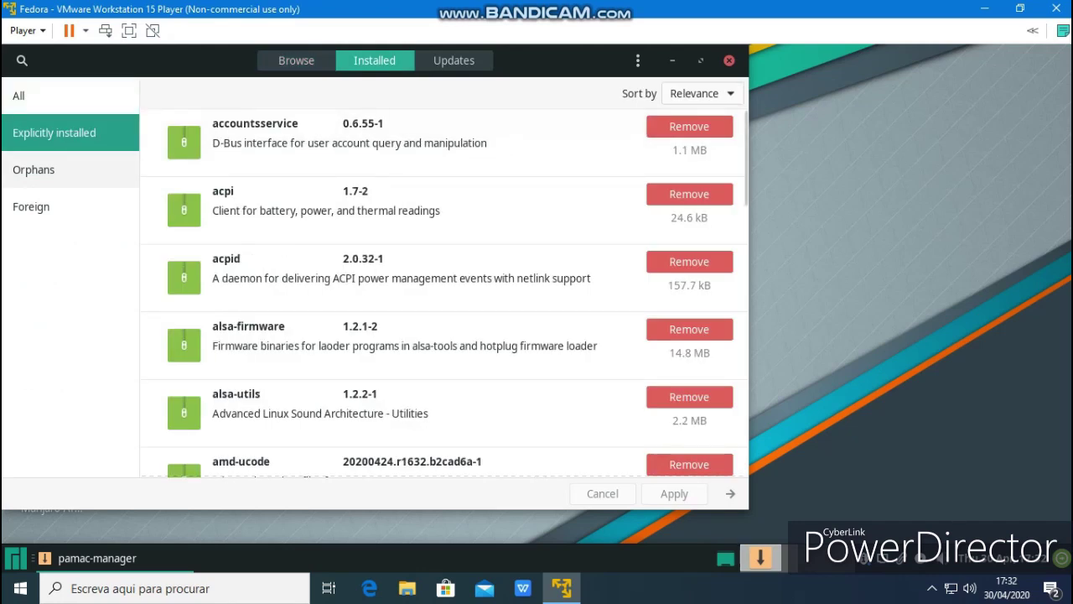
pyautogui.click(33, 169)
pyautogui.click(31, 207)
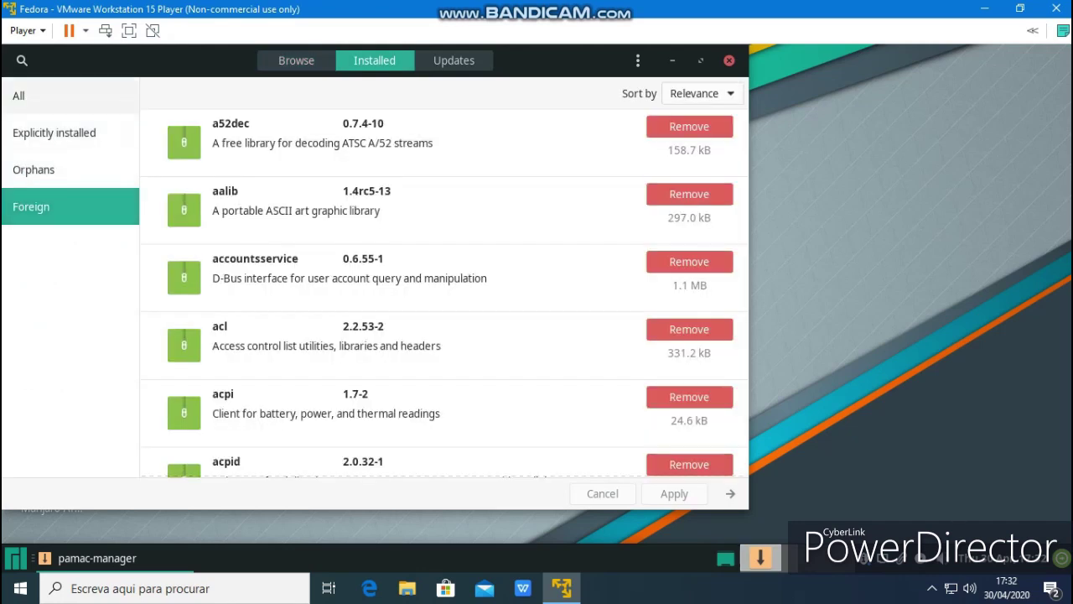
pyautogui.click(21, 60)
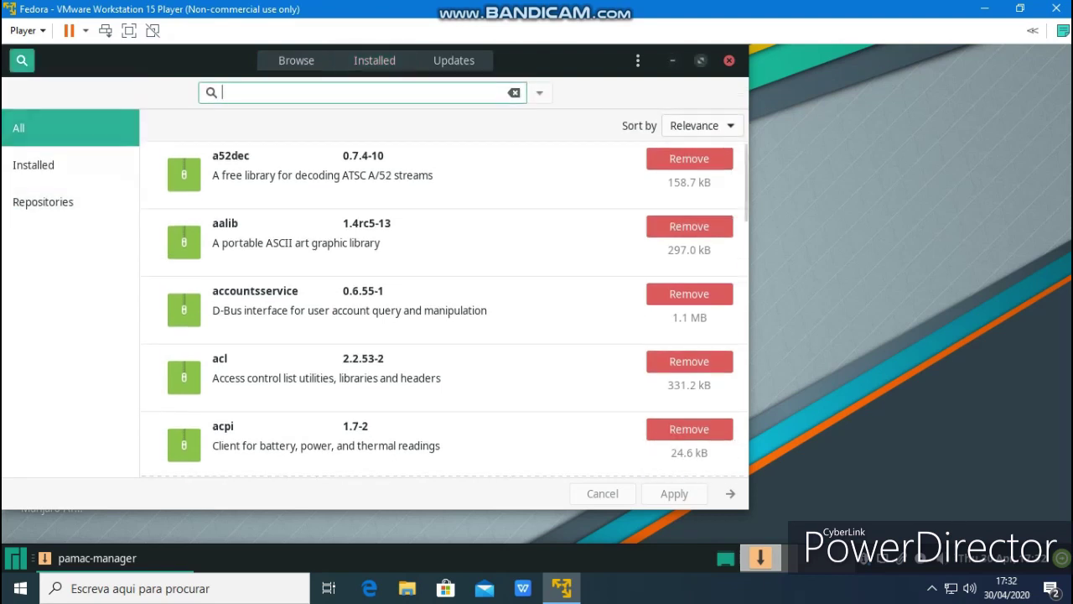
# Close Pamac and open Desktop Settings from the desktop's right-click menu
pyautogui.hotkey('alt', 'F4')
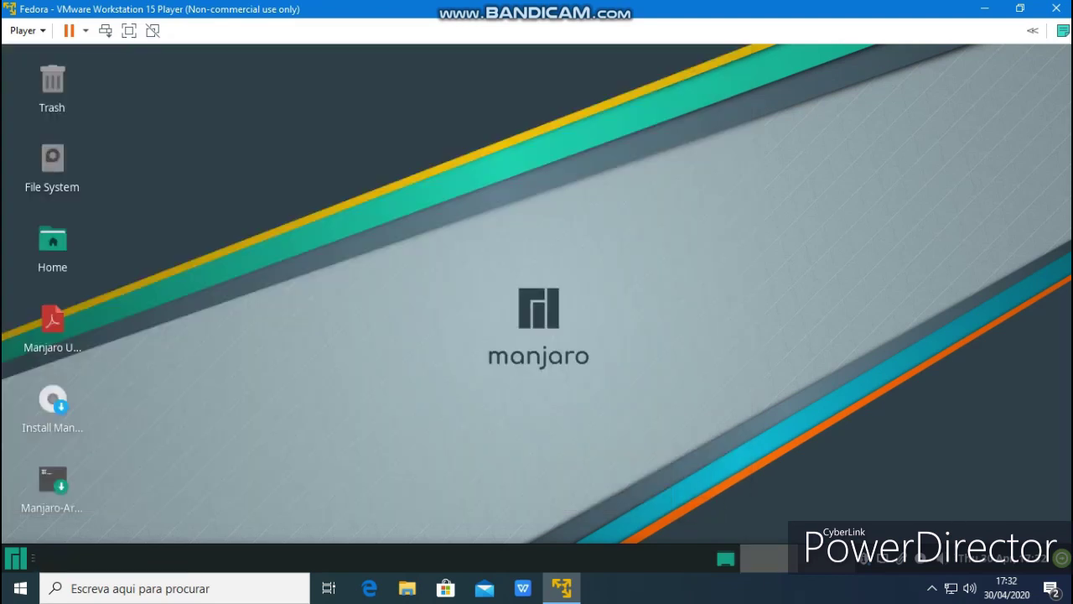
pyautogui.press('super')
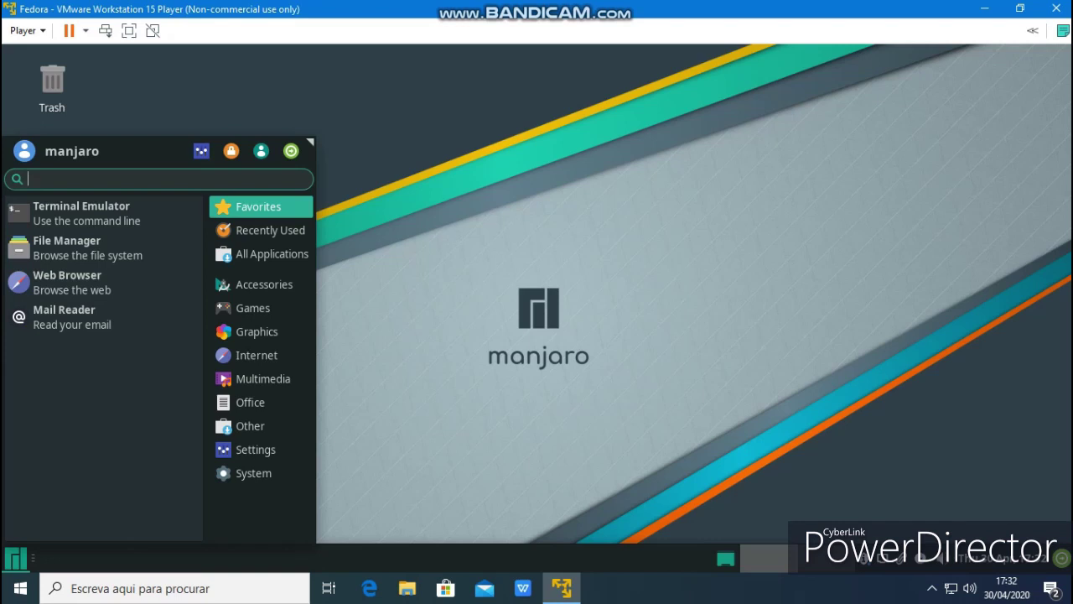
pyautogui.press('Escape')
pyautogui.rightClick(429, 159)
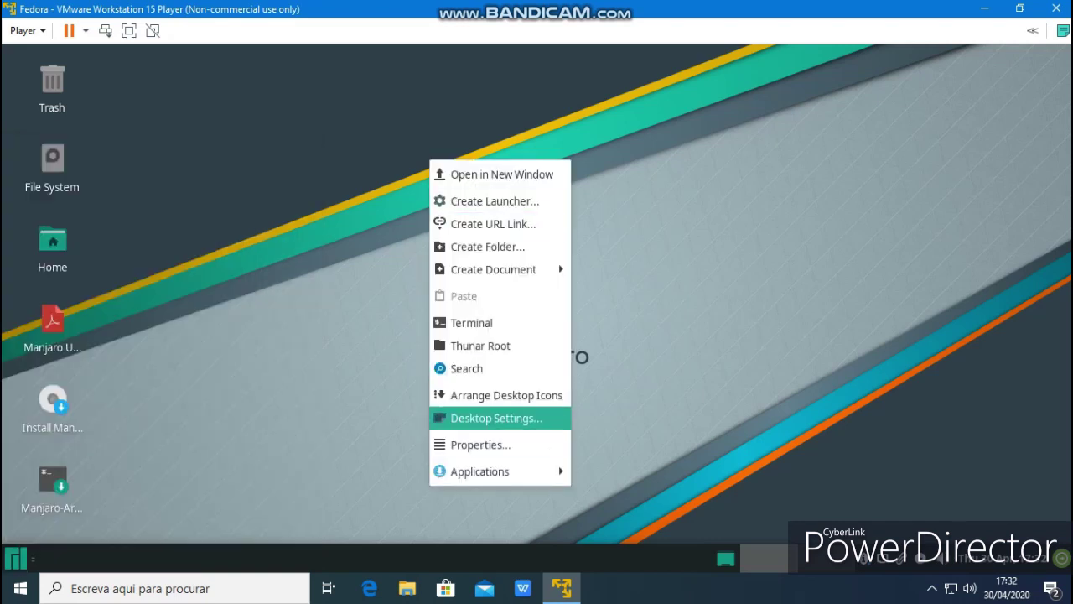
pyautogui.click(497, 418)
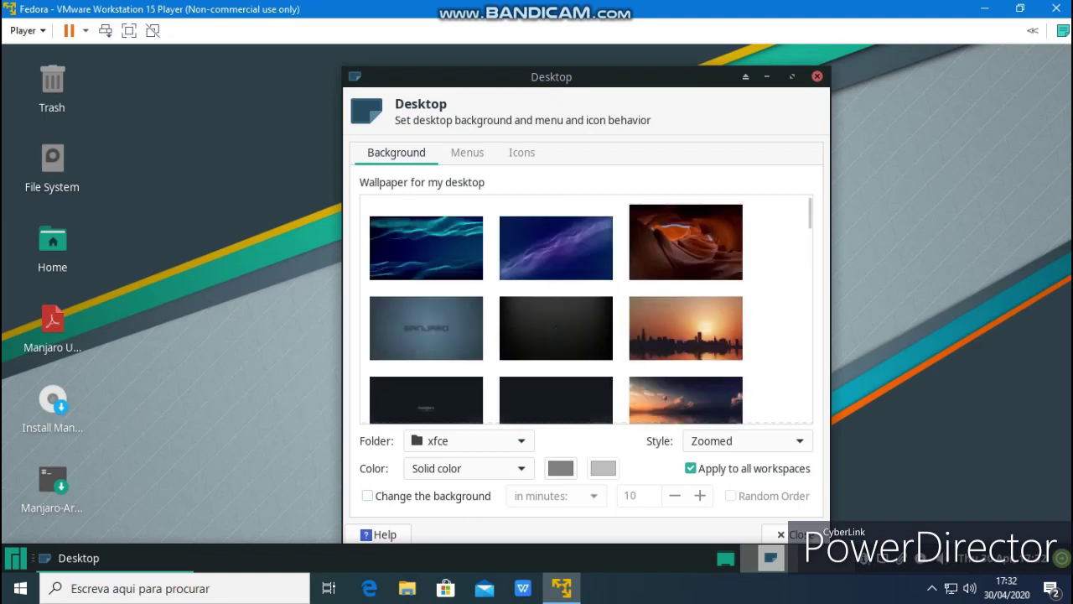
# Preview several wallpapers, from teal wave to city sunset, ending on the water-bottle sunset
pyautogui.click(426, 247)
pyautogui.click(556, 247)
pyautogui.click(686, 242)
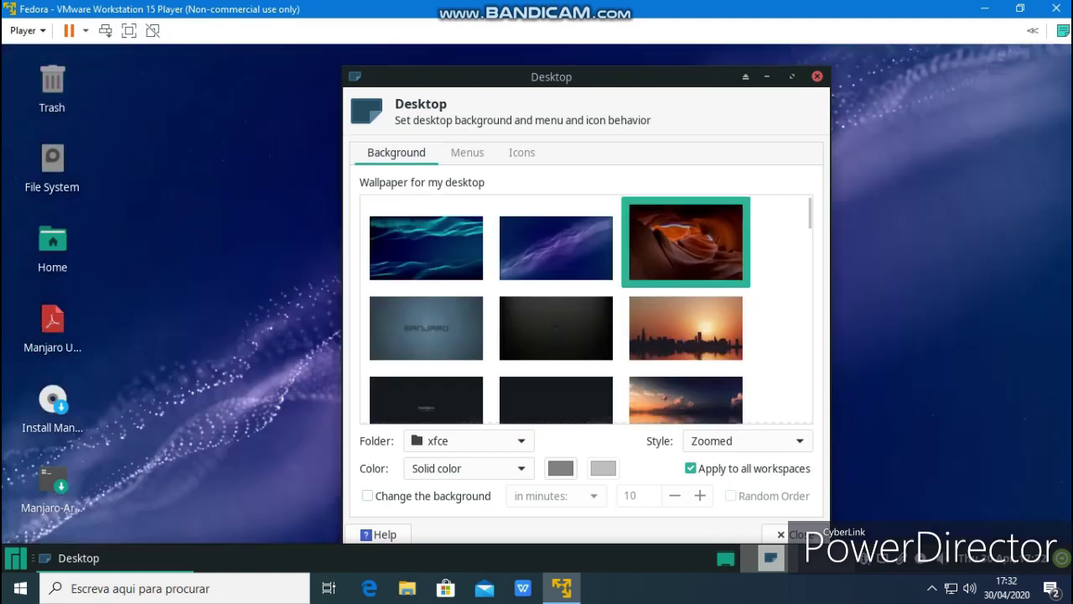
pyautogui.click(426, 328)
pyautogui.click(556, 327)
pyautogui.click(686, 328)
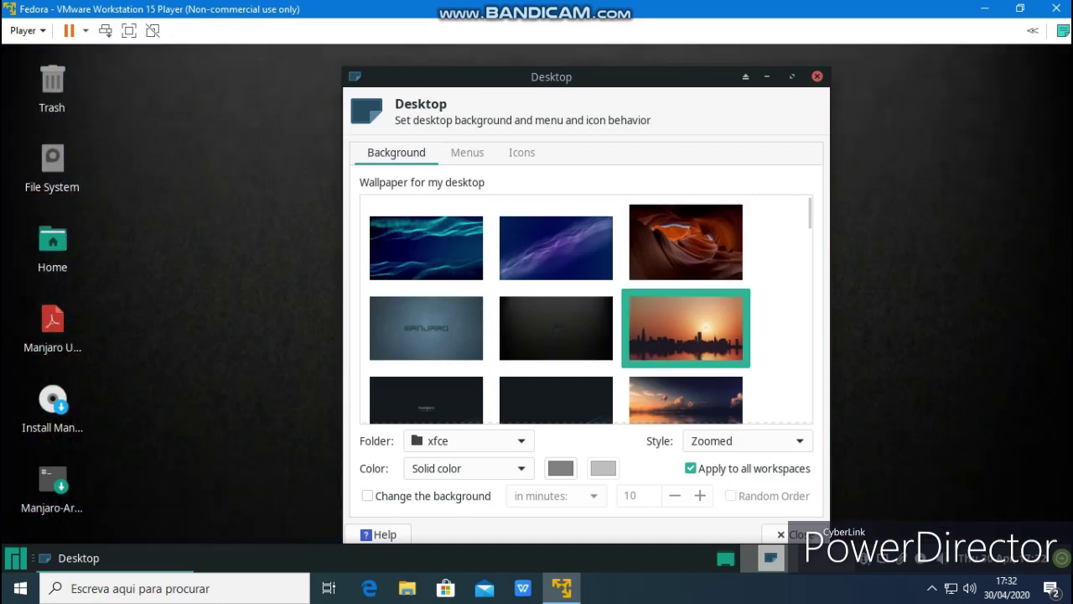
pyautogui.click(686, 400)
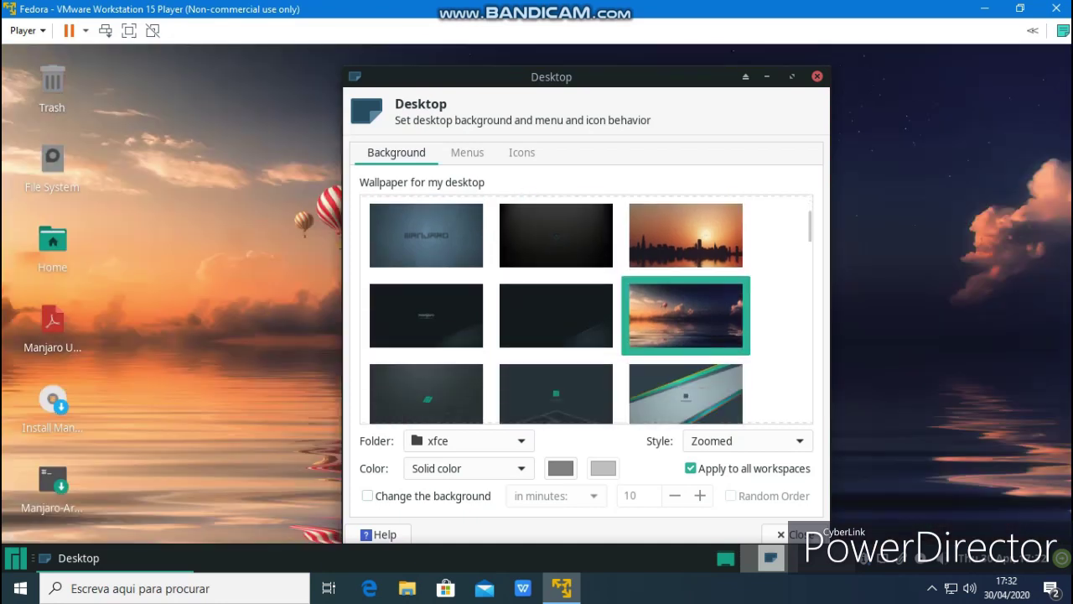
pyautogui.click(686, 394)
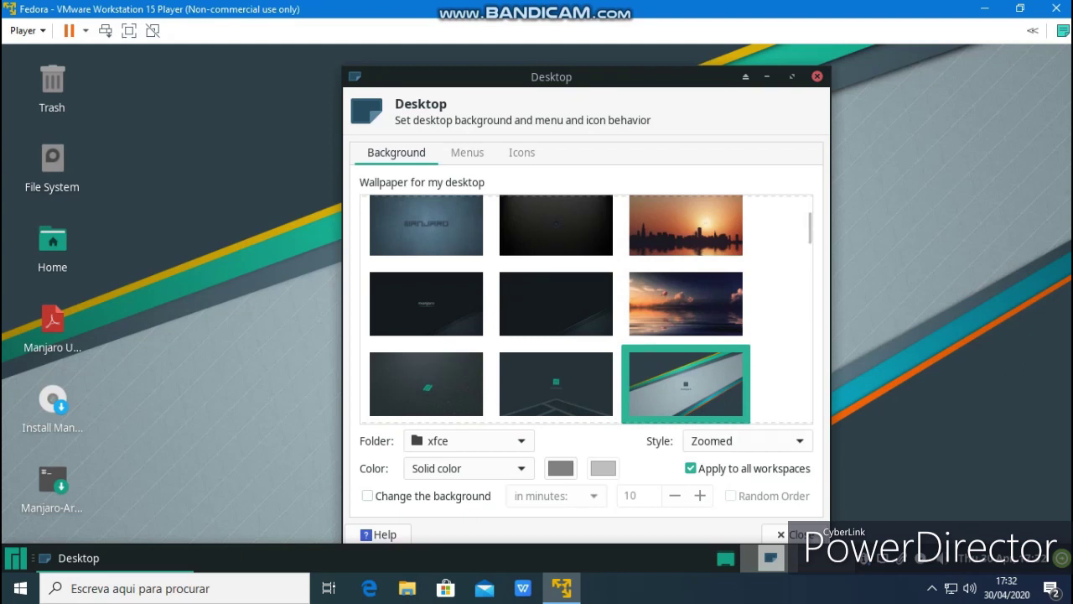
pyautogui.scroll(-10, 586, 309)
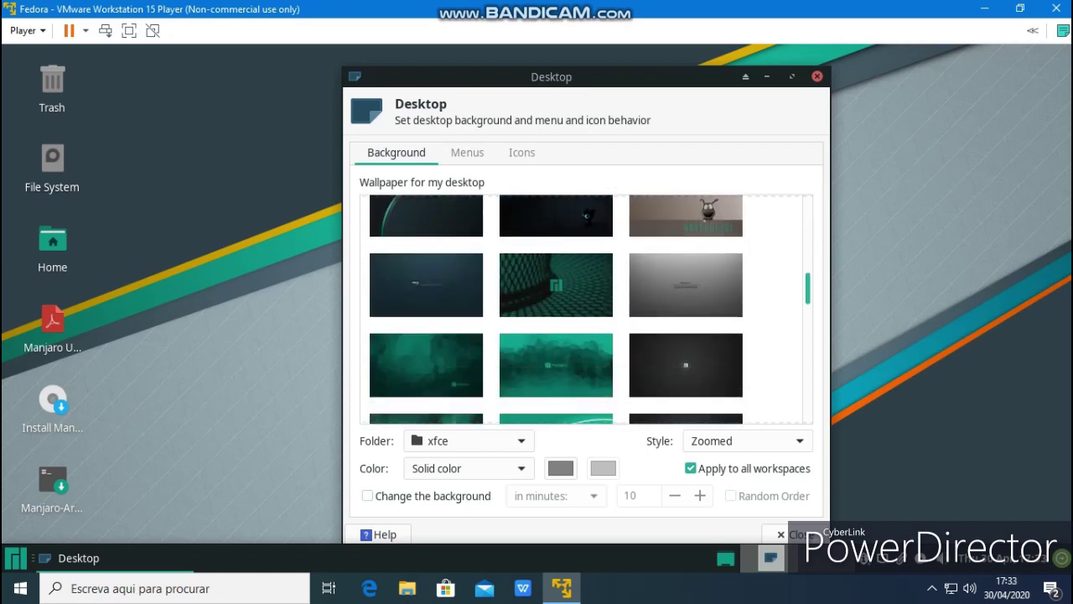
pyautogui.scroll(-5, 586, 309)
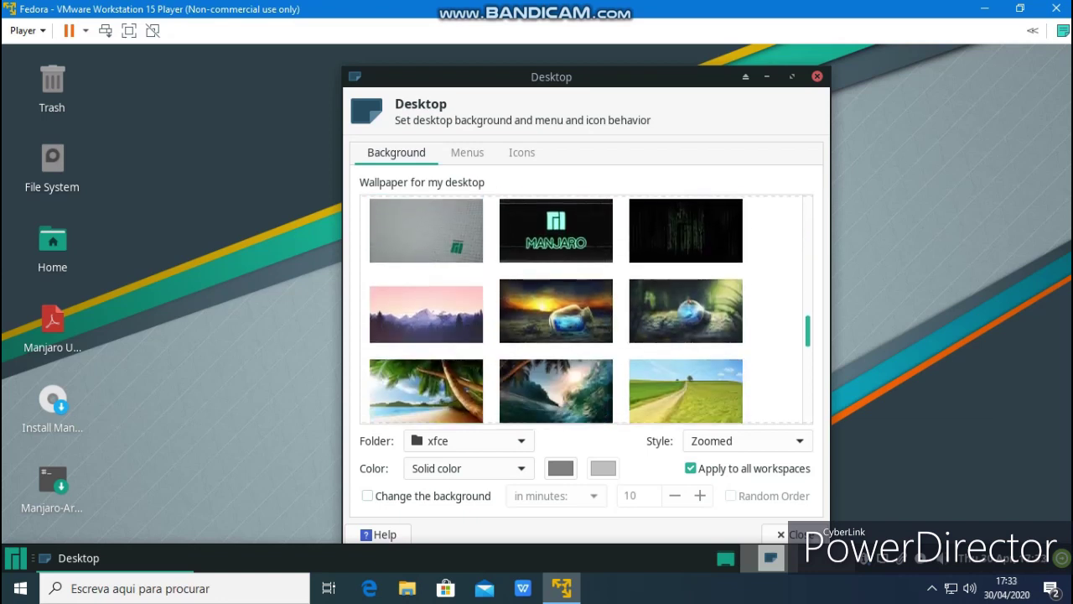
pyautogui.click(556, 310)
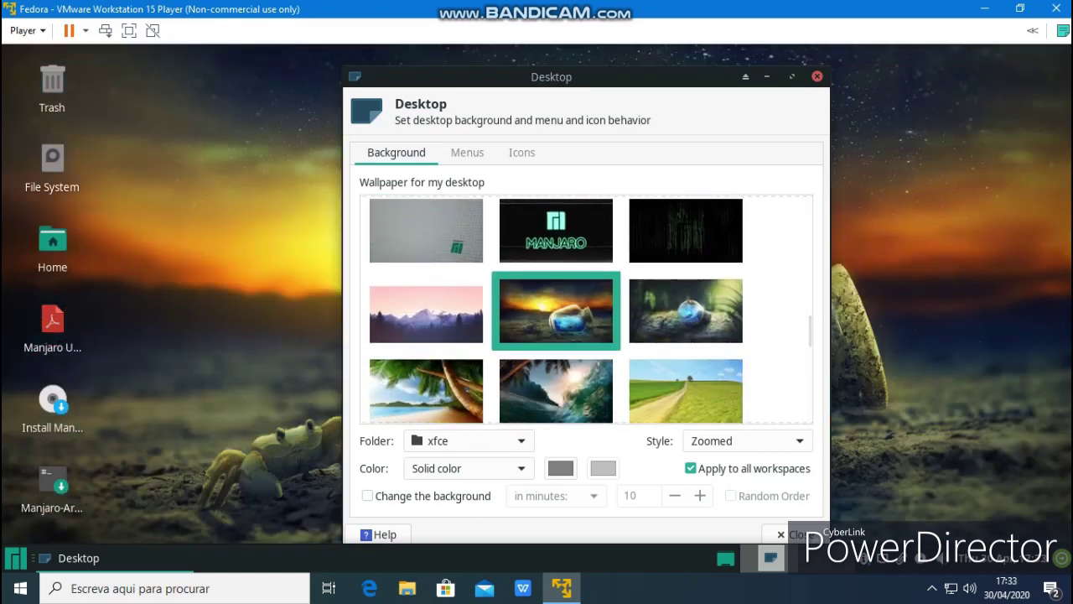
# Set the palm tree beach image as wallpaper and close Desktop Settings
pyautogui.moveTo(587, 76); pyautogui.dragTo(531, 100)
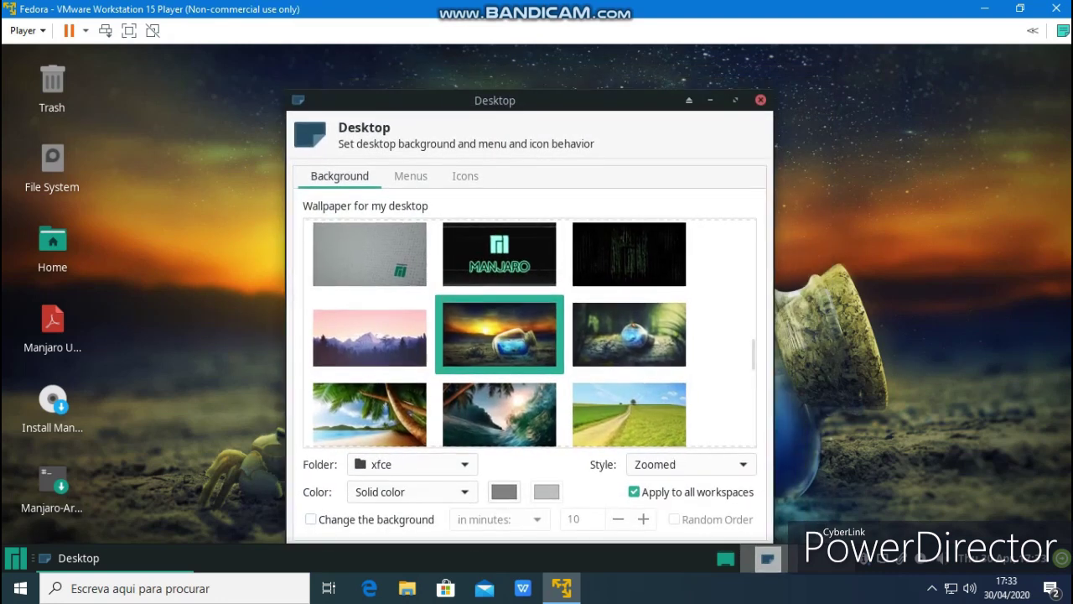
pyautogui.scroll(-5, 533, 333)
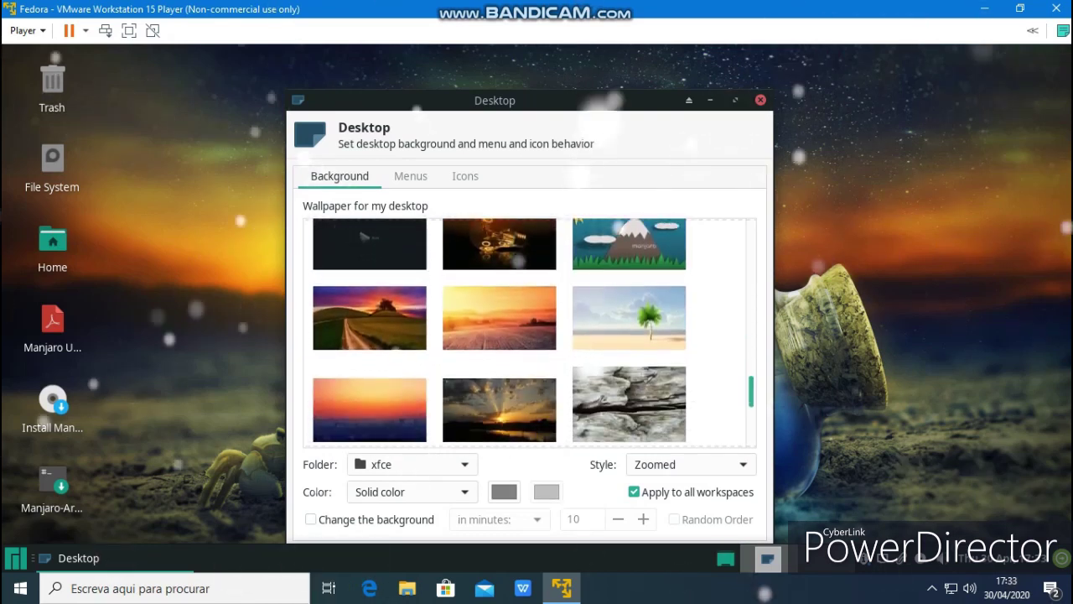
pyautogui.click(629, 318)
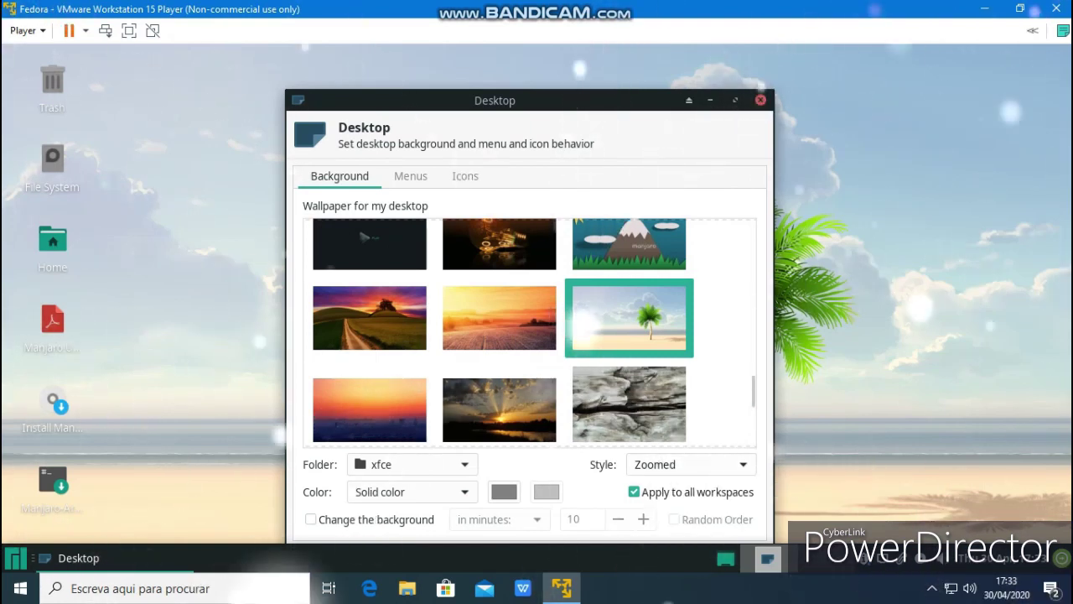
pyautogui.hotkey('alt', 'F4')
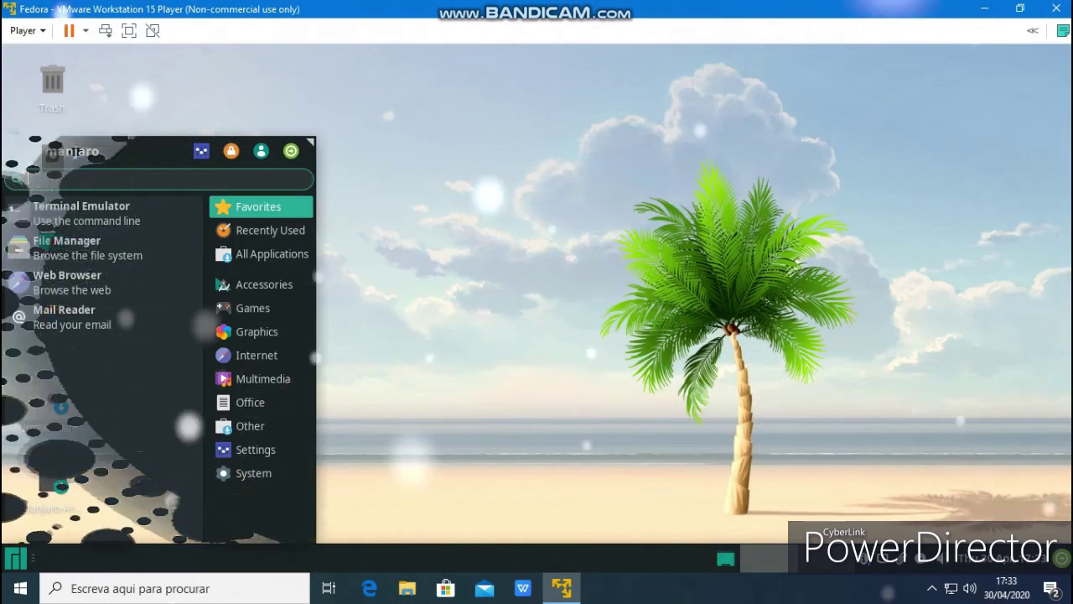
# Browse Kvantum Manager's install and change-theme options without changes, then open Appearance
pyautogui.press('Escape')
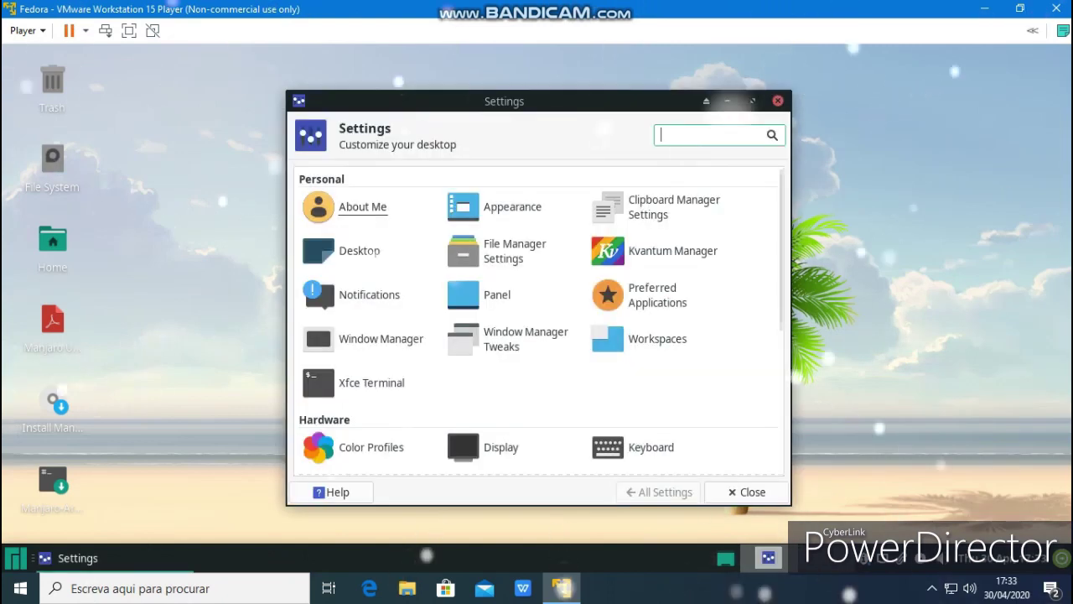
pyautogui.click(673, 251)
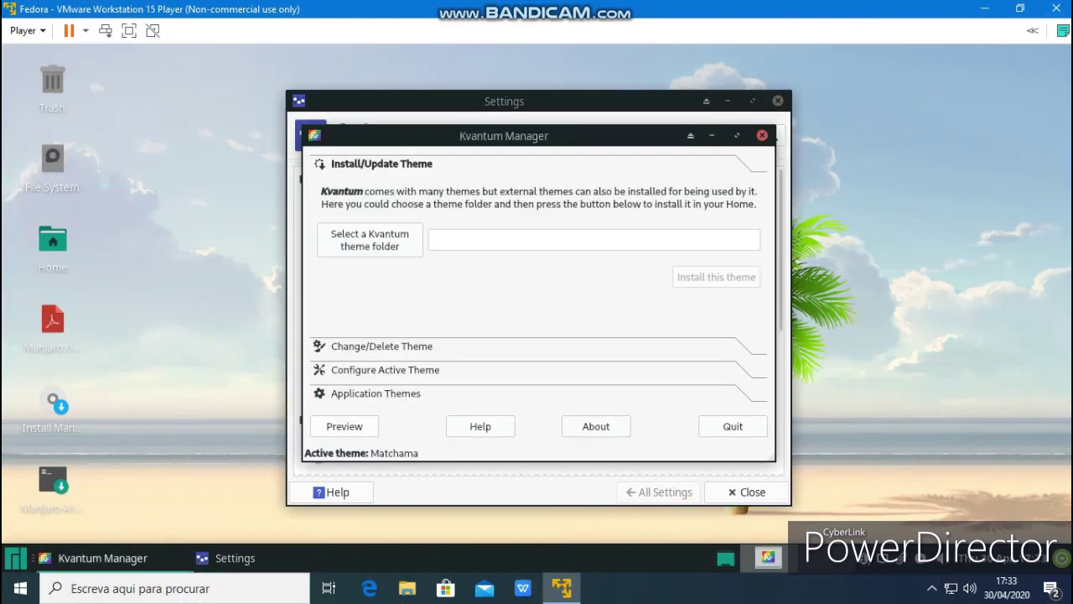
pyautogui.click(382, 345)
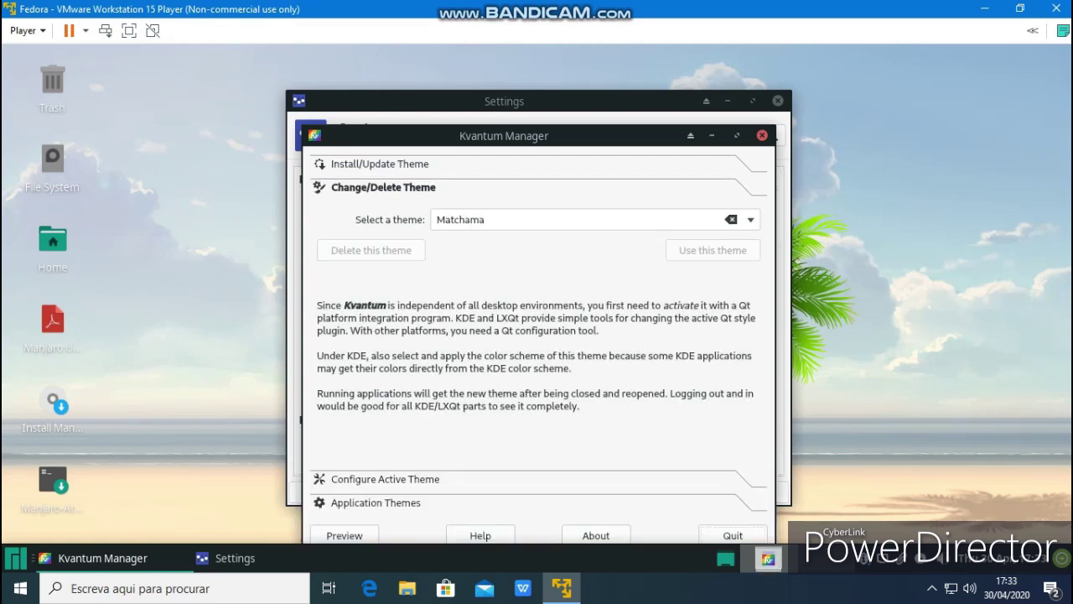
pyautogui.click(380, 164)
pyautogui.click(371, 238)
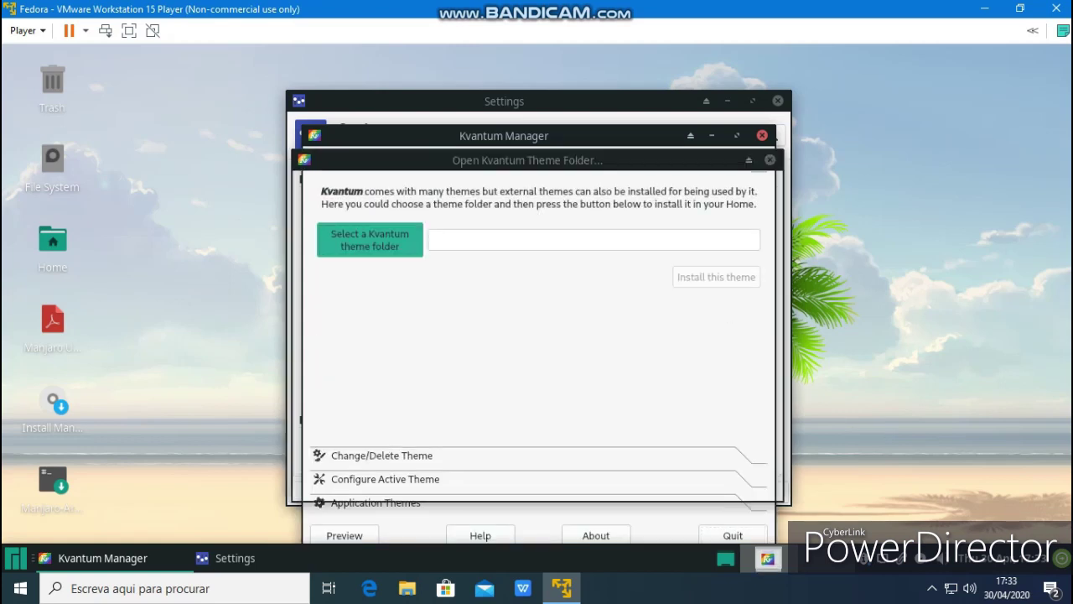
pyautogui.click(740, 483)
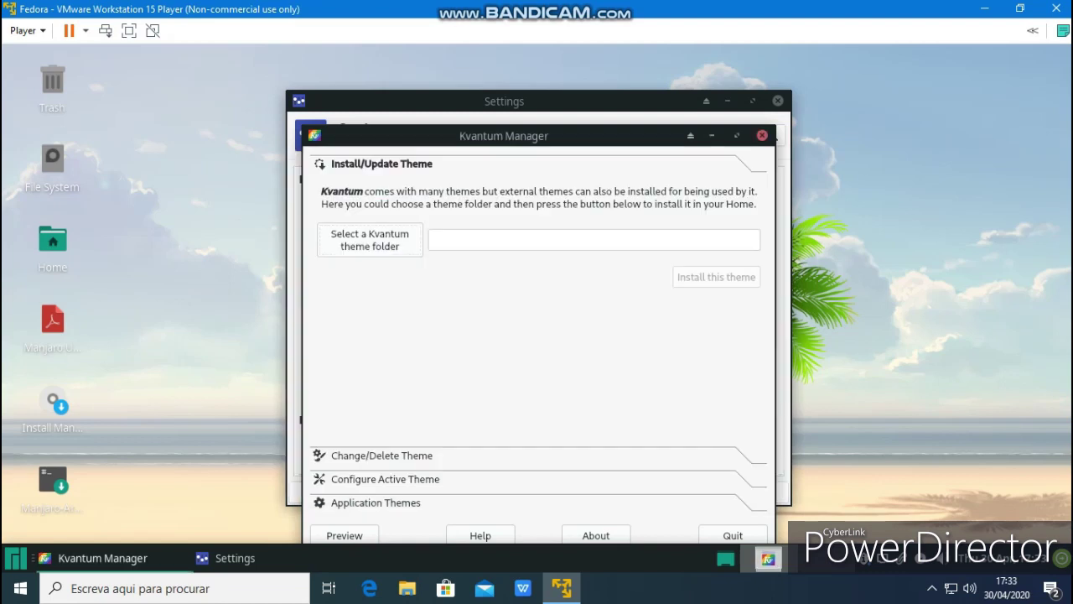
pyautogui.click(762, 135)
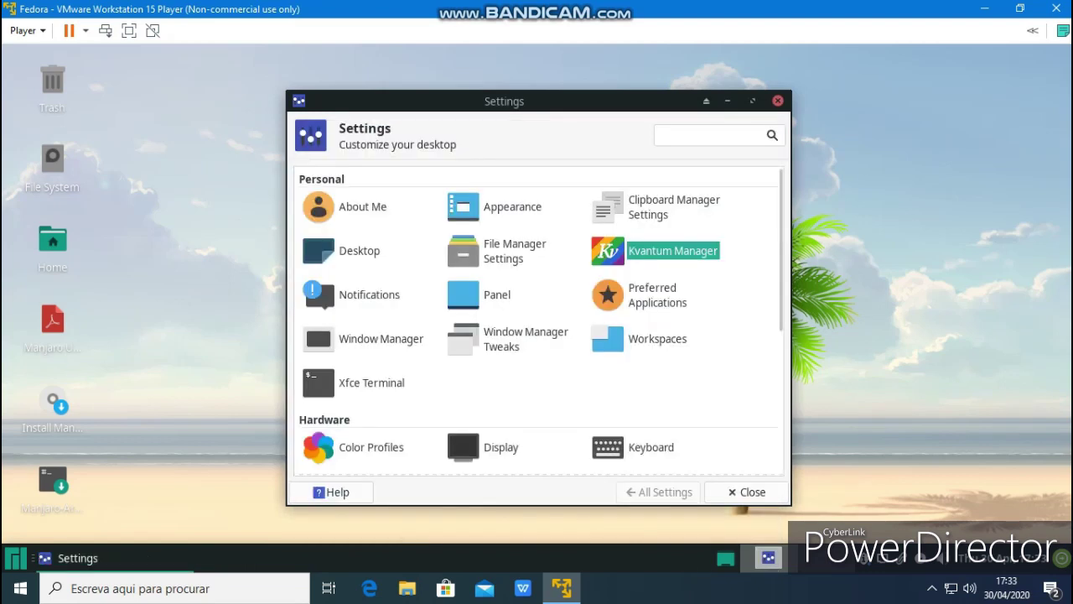
pyautogui.click(495, 206)
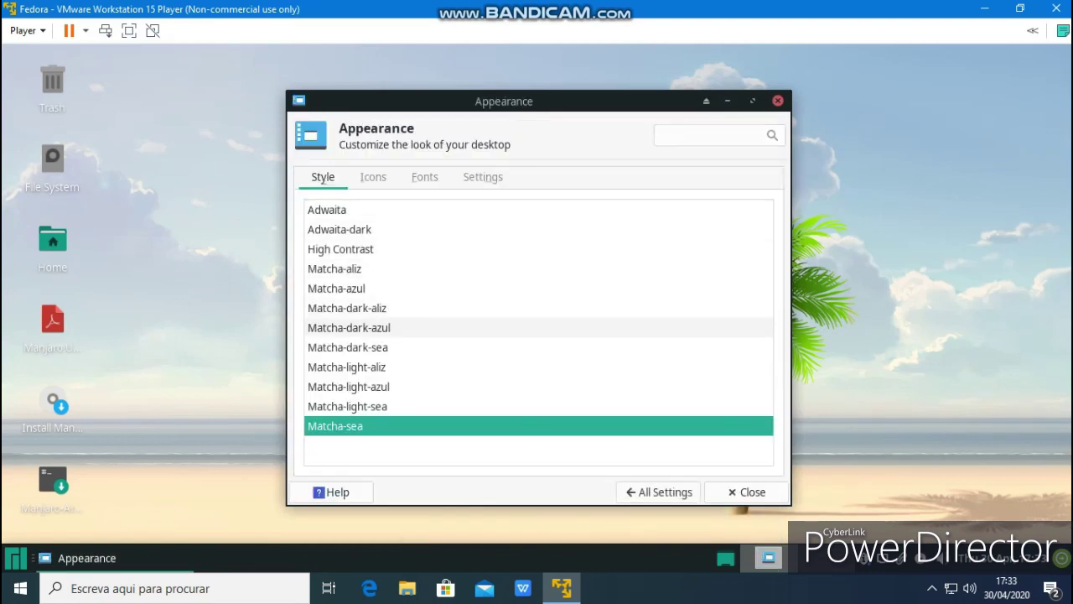
# Apply the Matcha-dark-sea Appearance style and glance at Window Manager Tweaks
pyautogui.click(348, 347)
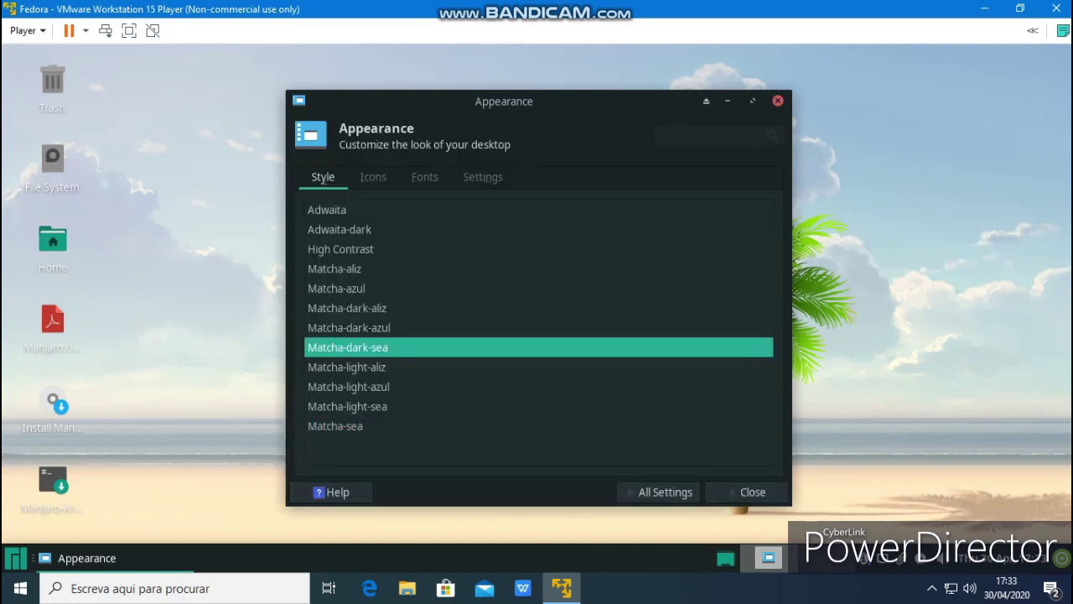
pyautogui.click(15, 557)
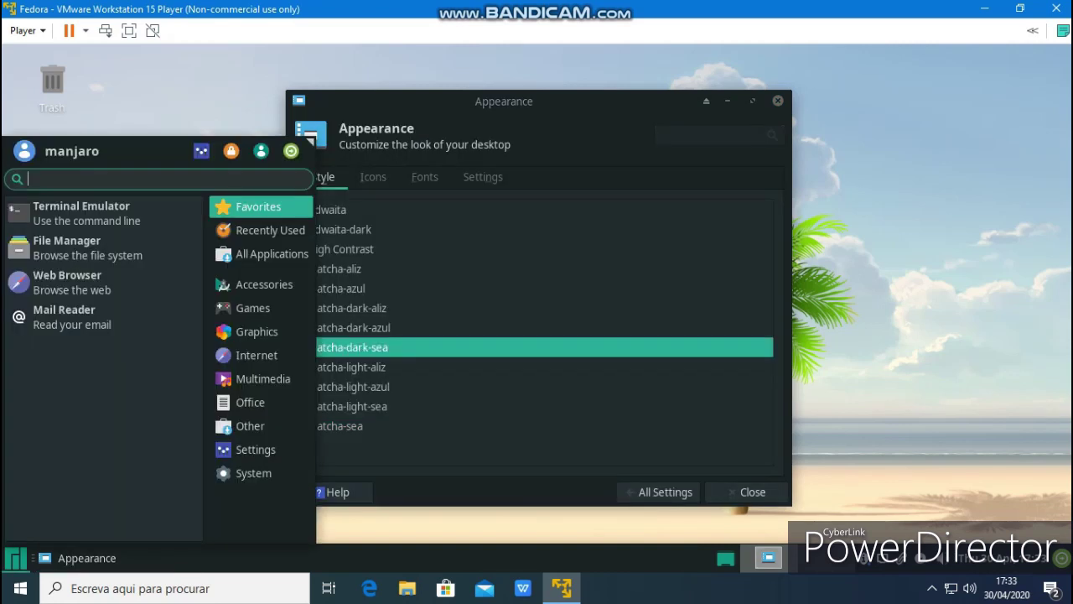
pyautogui.press('Escape')
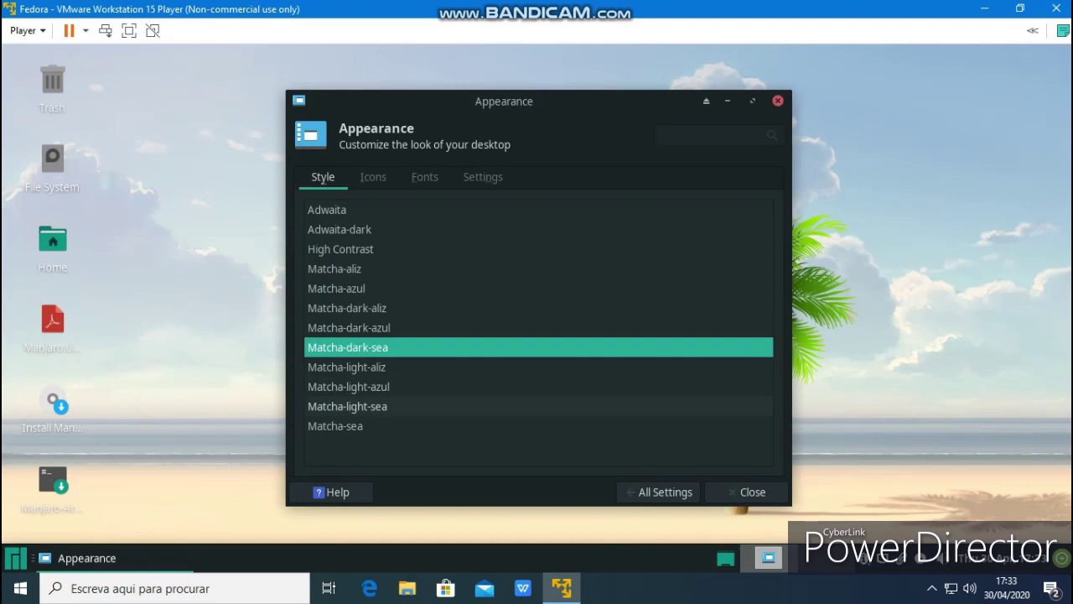
pyautogui.click(665, 492)
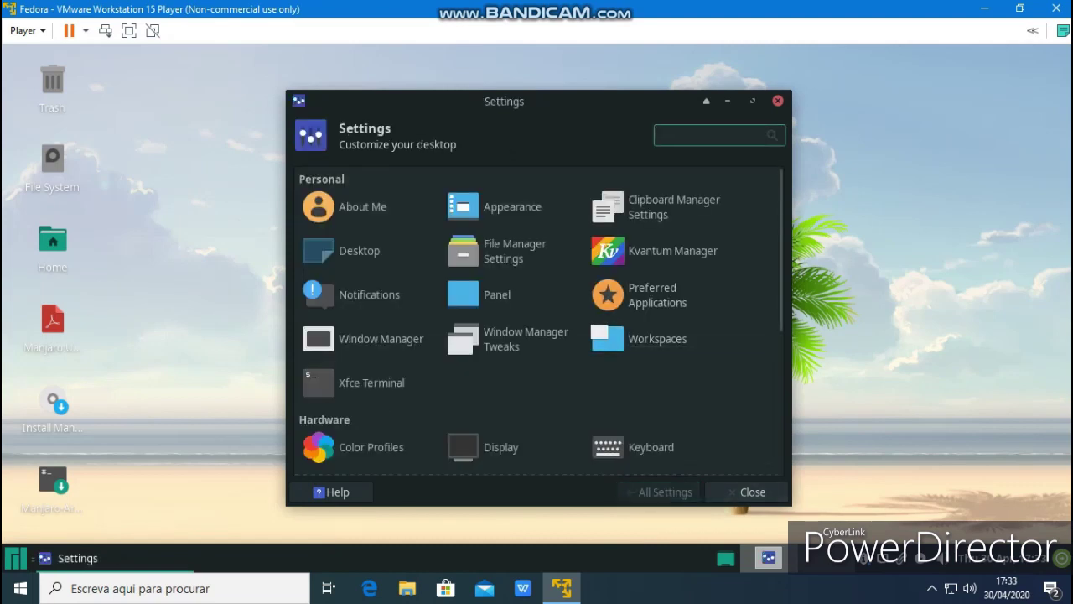
pyautogui.click(512, 339)
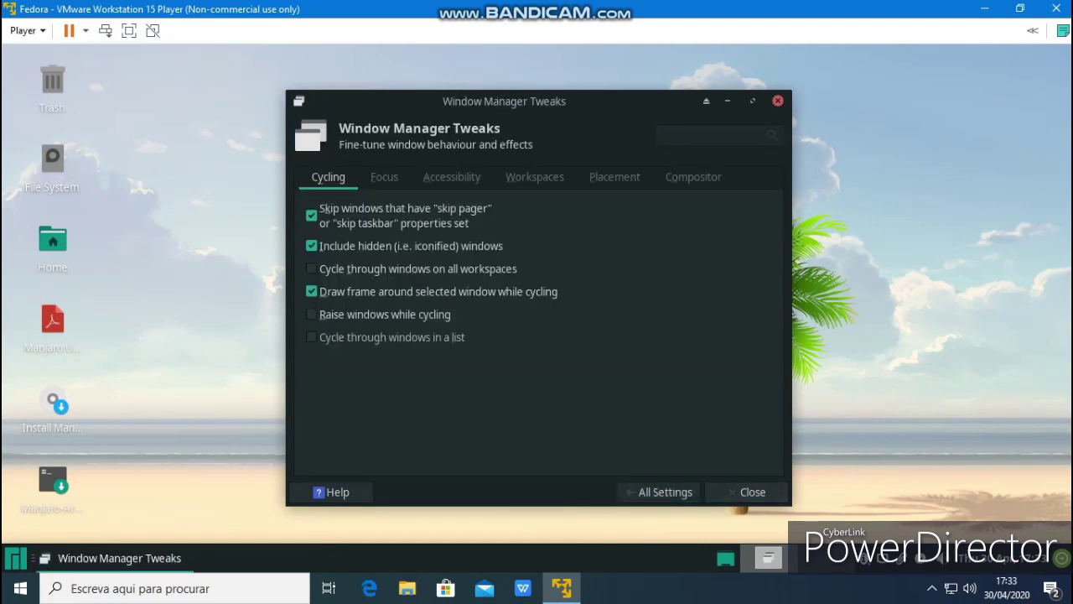
pyautogui.click(665, 491)
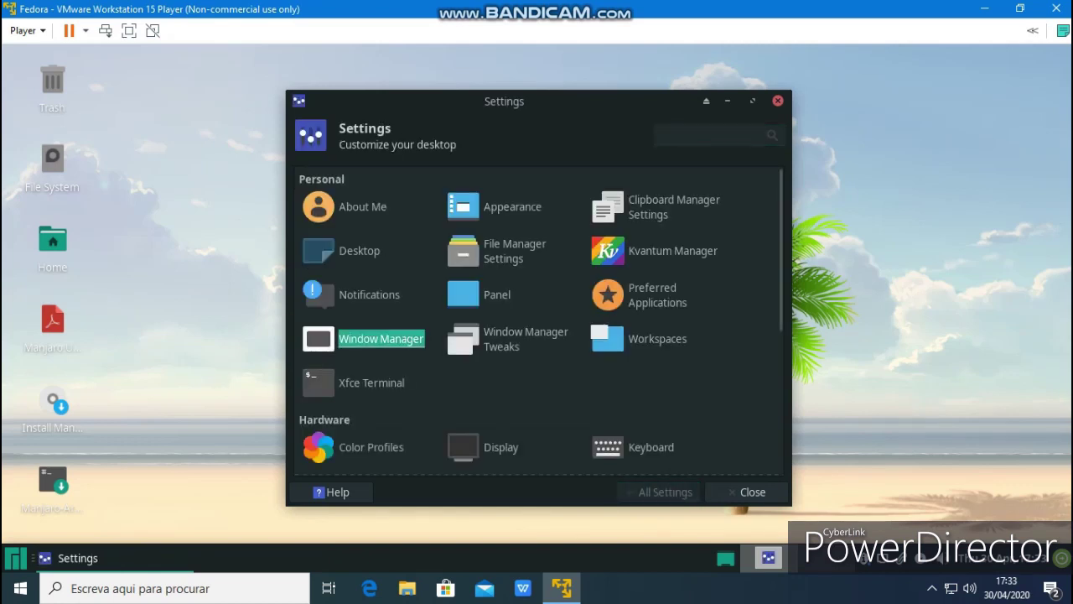
# Try several Window Manager themes and keep Matcha-sea for title bars
pyautogui.click(380, 339)
pyautogui.click(357, 375)
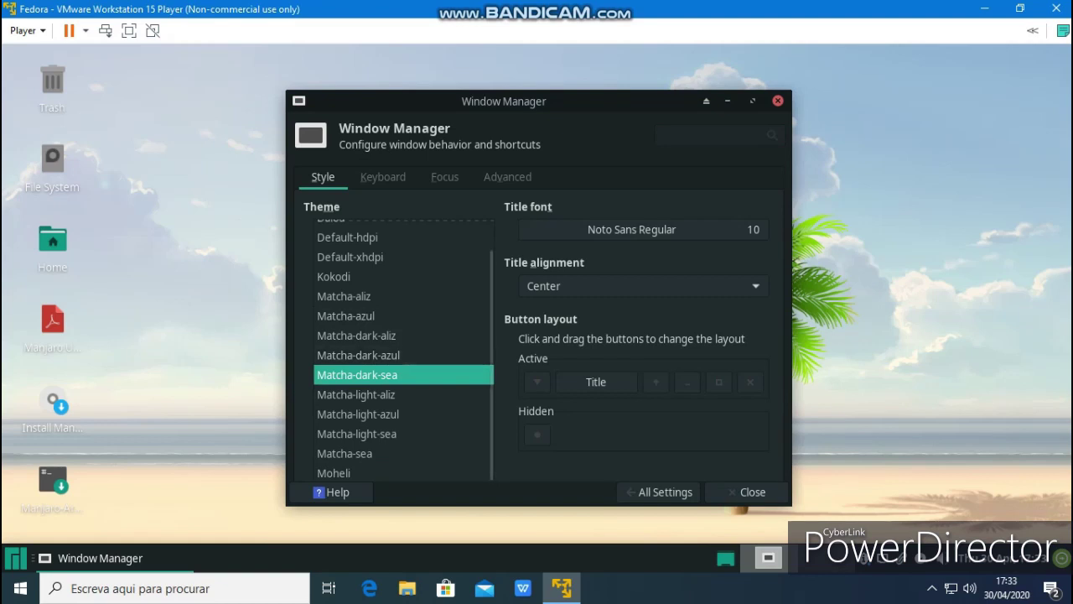
pyautogui.click(358, 355)
pyautogui.click(344, 296)
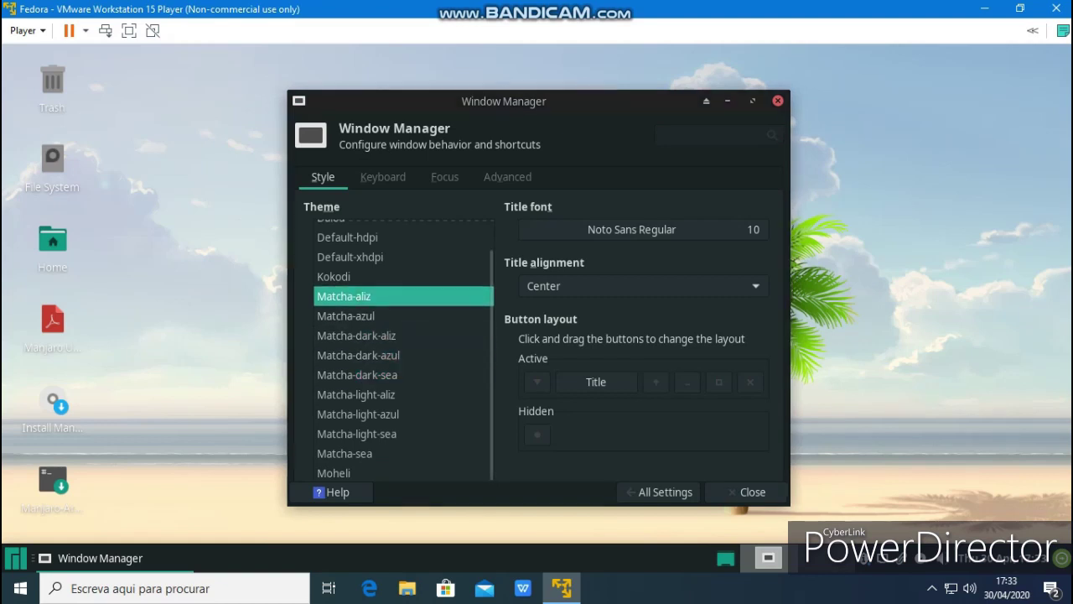
pyautogui.scroll(1, 404, 348)
pyautogui.click(349, 287)
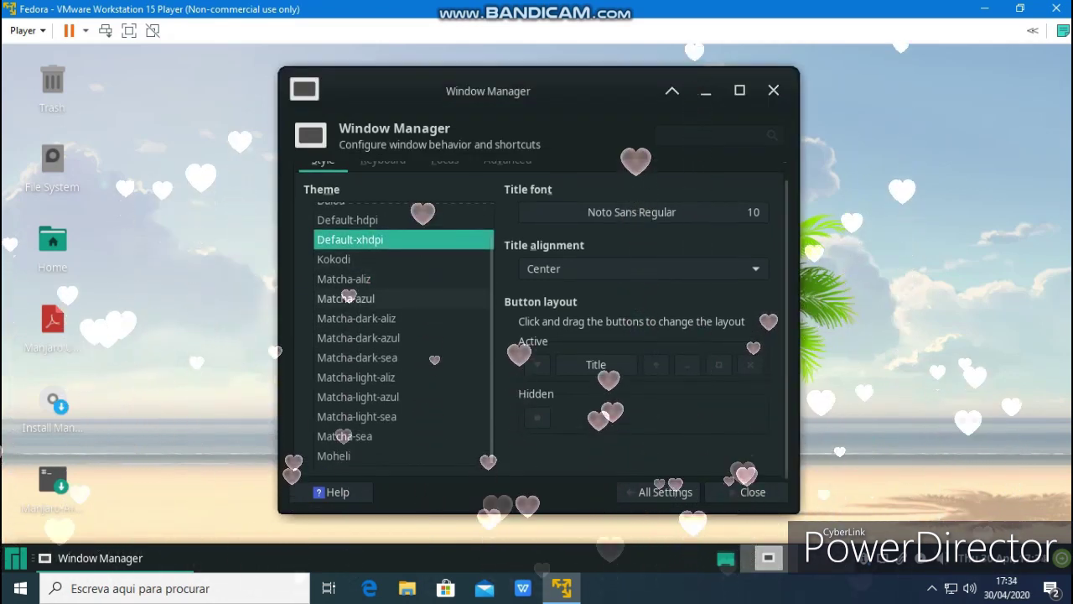
pyautogui.click(358, 397)
pyautogui.click(356, 416)
pyautogui.click(344, 436)
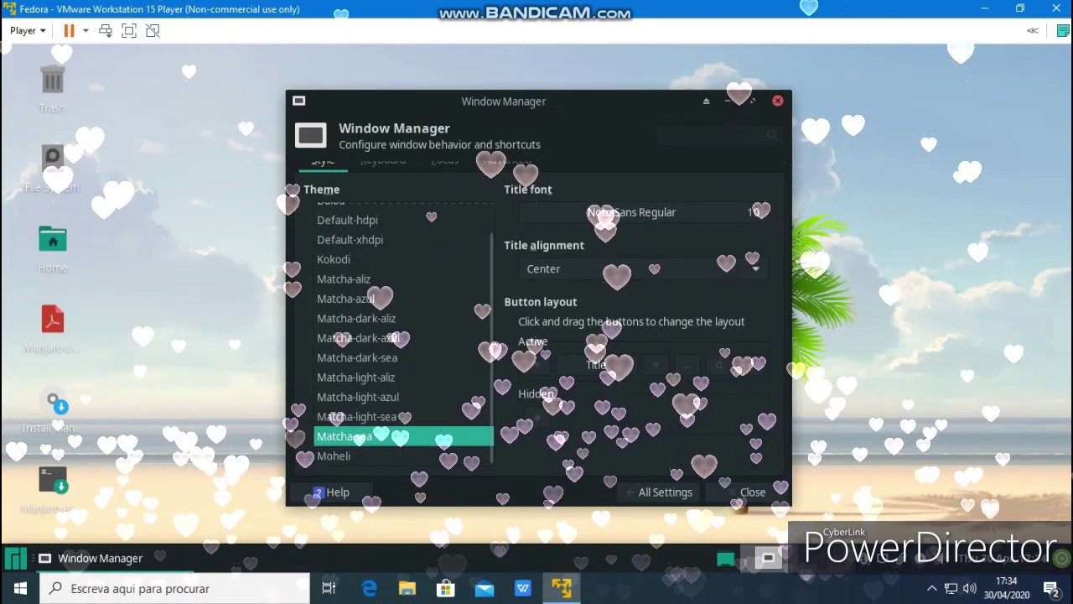
pyautogui.click(665, 493)
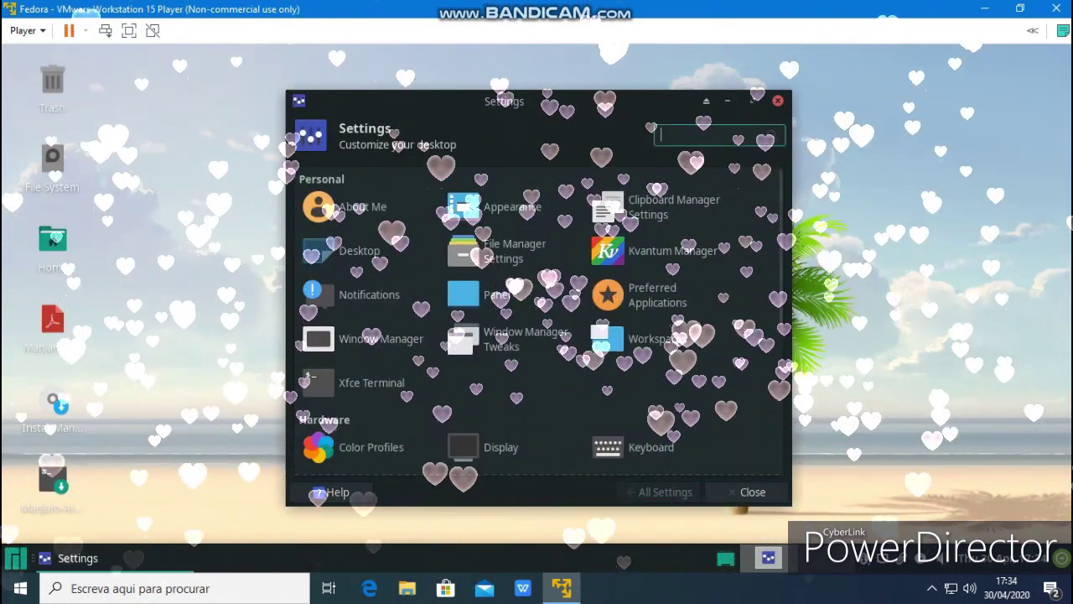
# View the Manjaro Notifier Settings and quit them unchanged
pyautogui.scroll(-5, 537, 318)
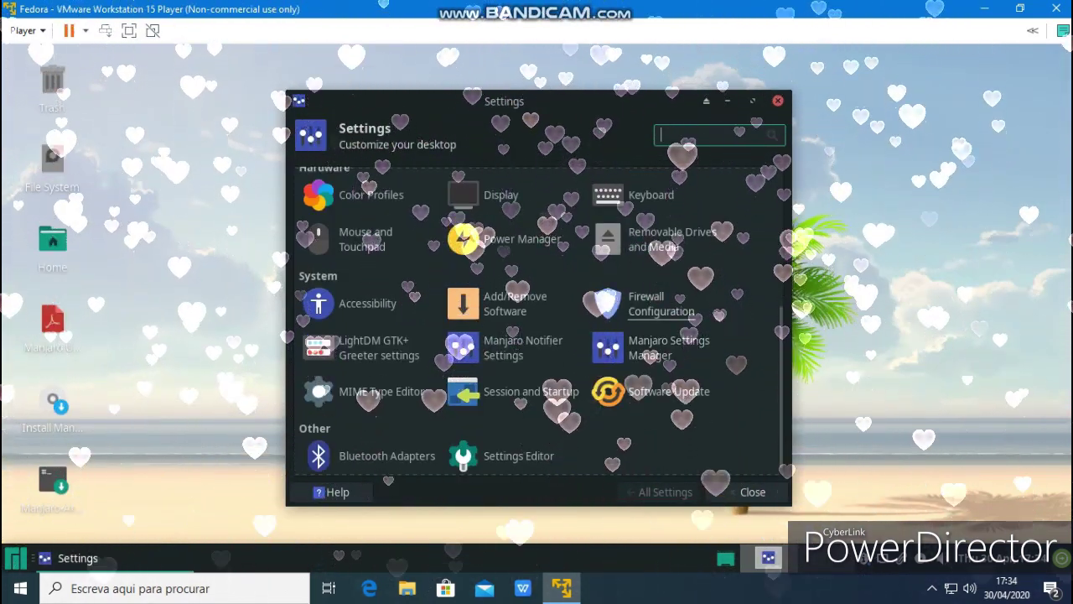
pyautogui.click(520, 347)
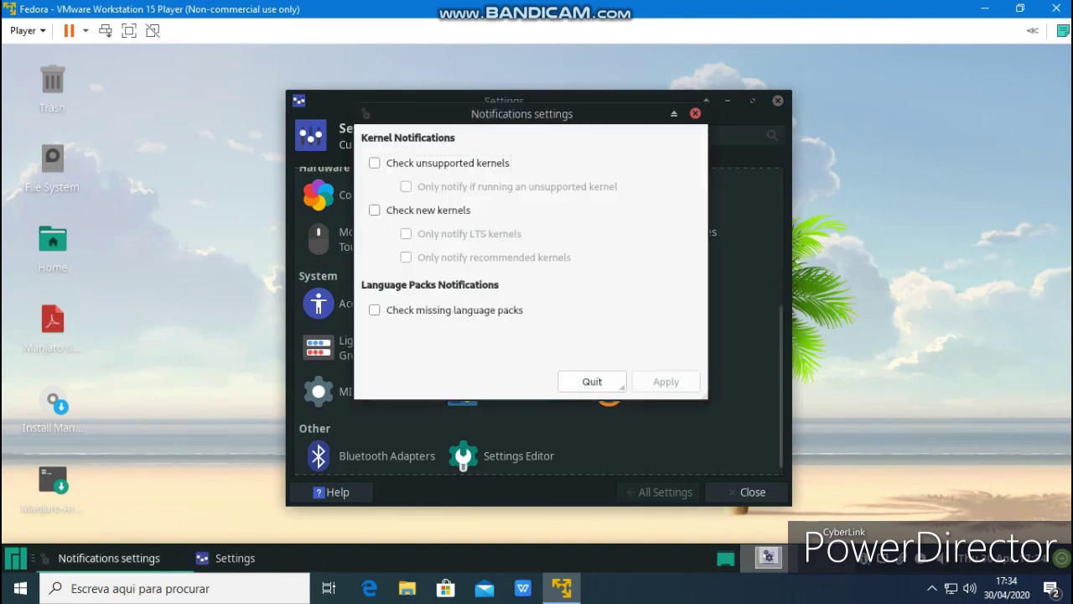
pyautogui.click(574, 383)
# Open the LightDM GTK+ Greeter settings without authenticating, then close Settings Manager
pyautogui.click(377, 347)
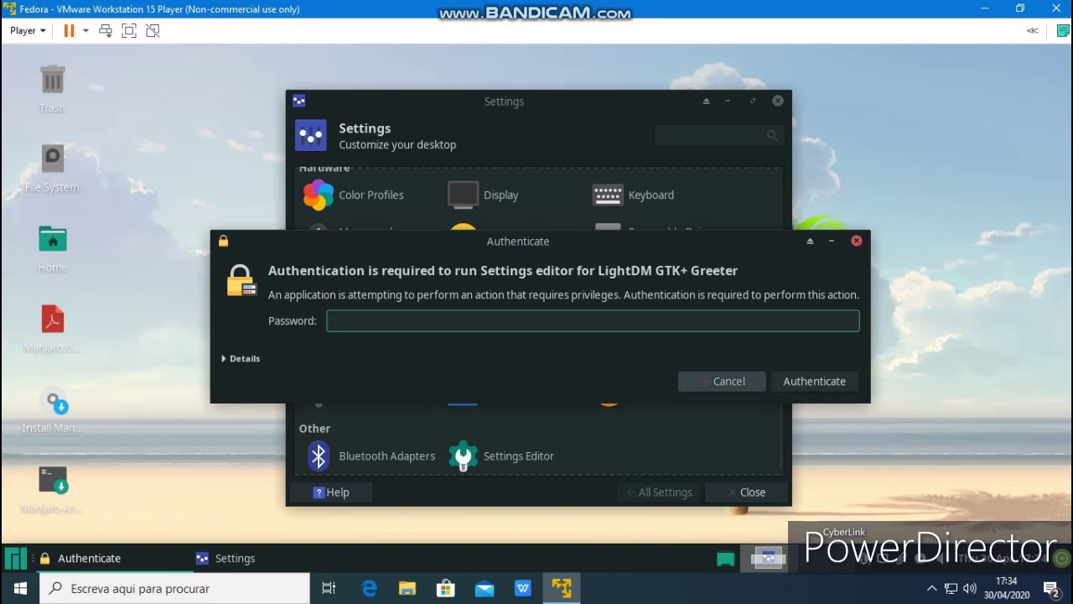
pyautogui.click(723, 381)
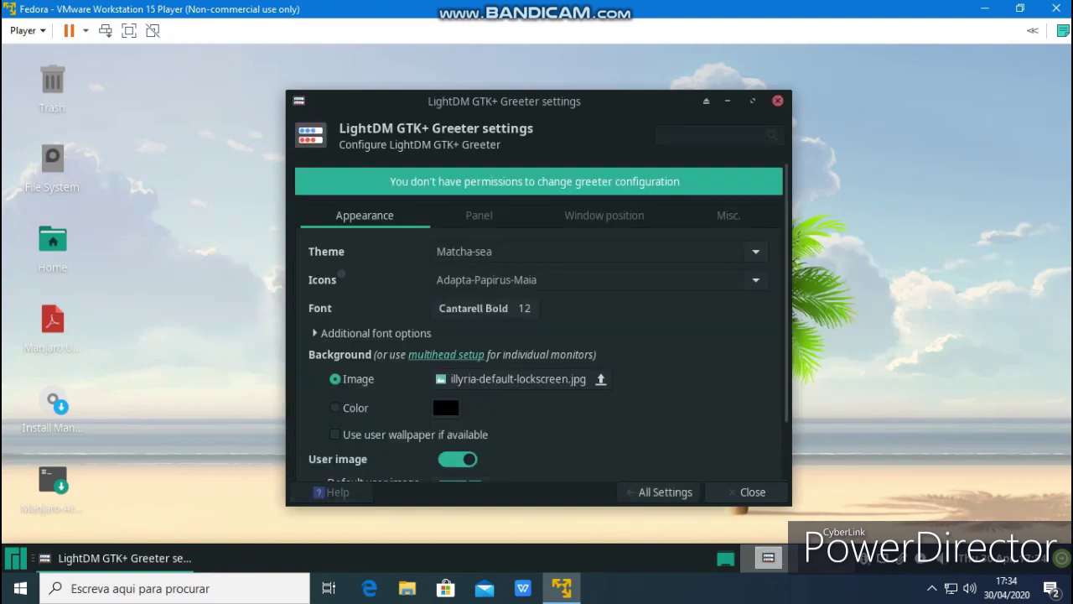
pyautogui.click(749, 492)
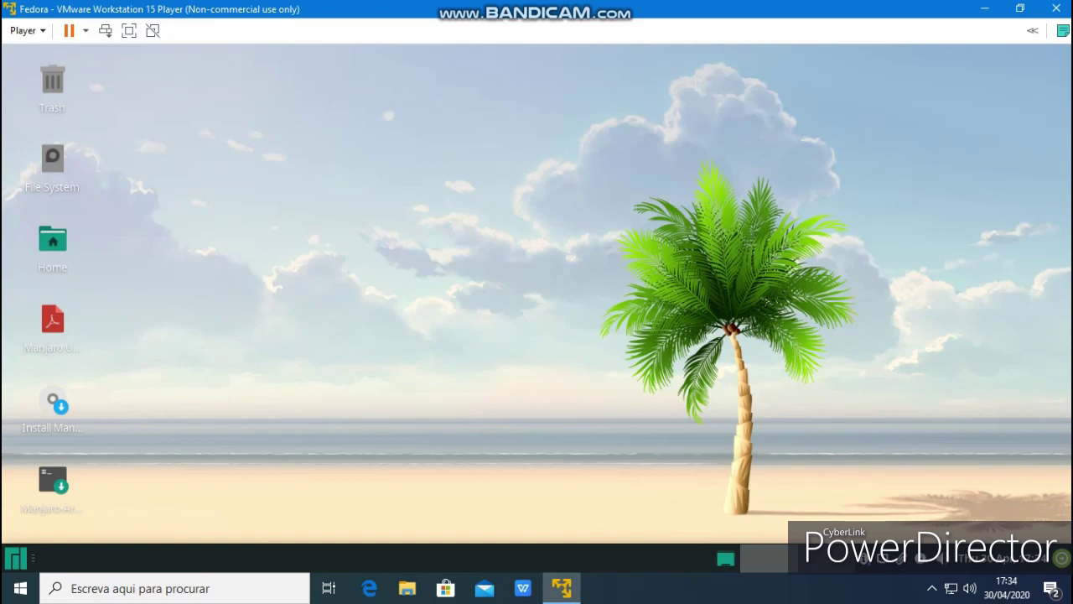
# Check Display settings showing Virtual1 at 1366x672, 60.0 Hz, close them, and reopen the Whisker menu
pyautogui.press('super')
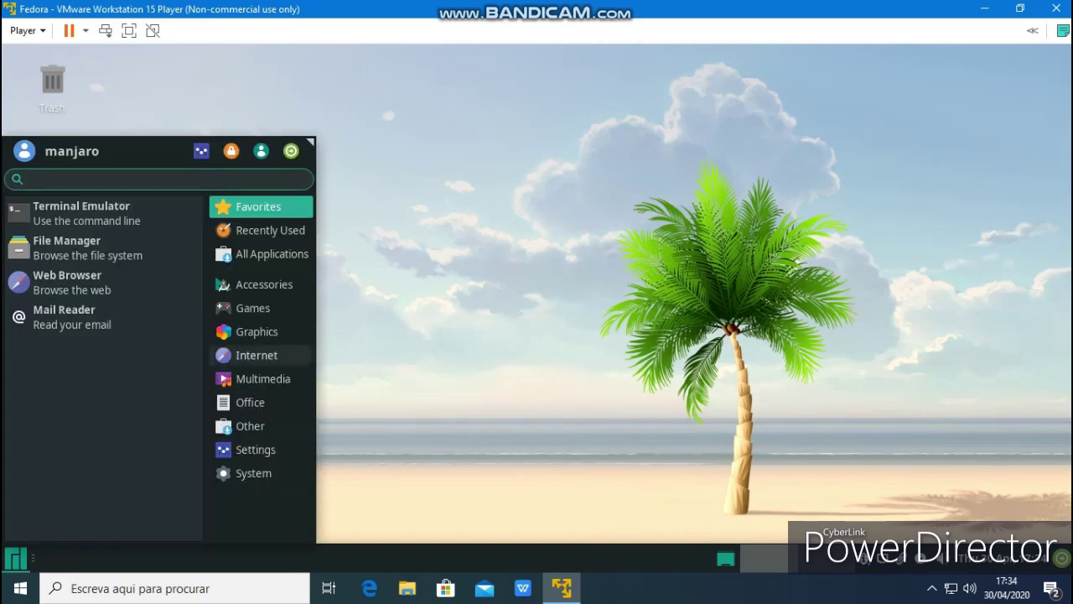
pyautogui.click(255, 355)
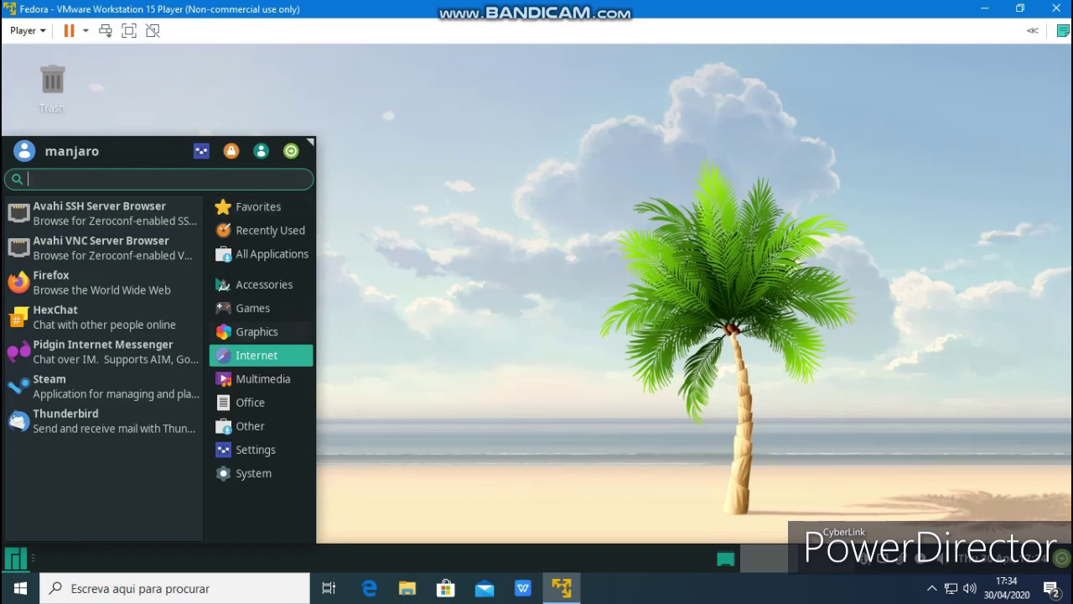
pyautogui.click(256, 449)
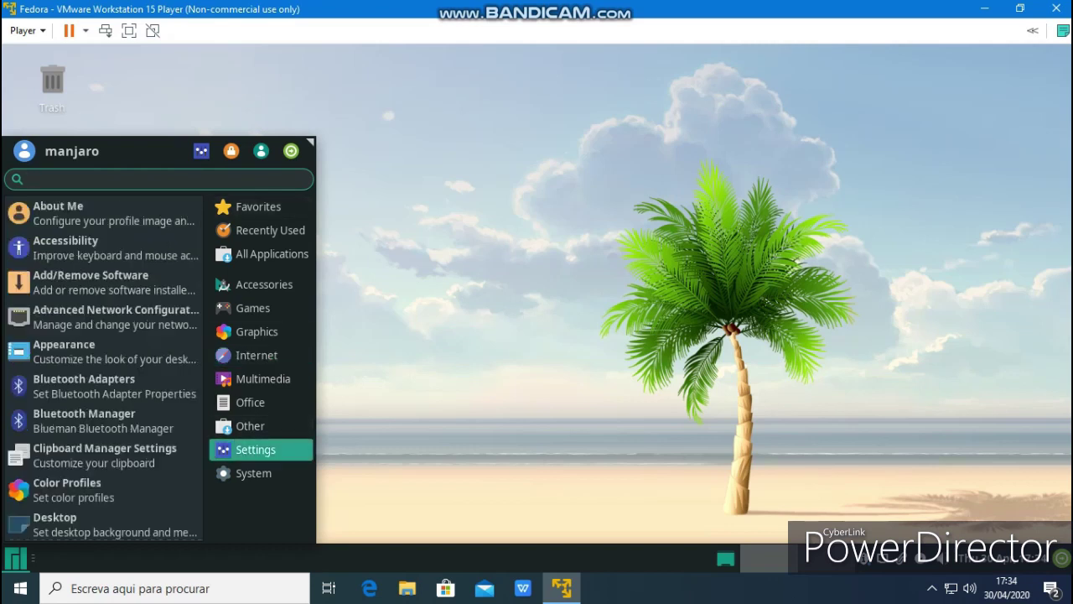
pyautogui.scroll(-2, 100, 302)
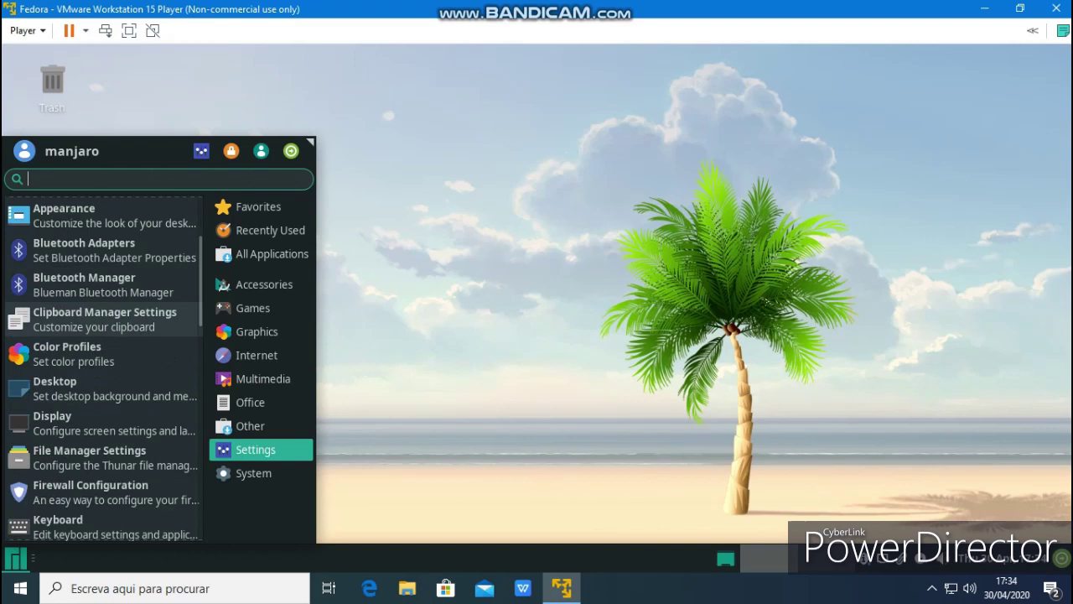
pyautogui.scroll(-2, 101, 318)
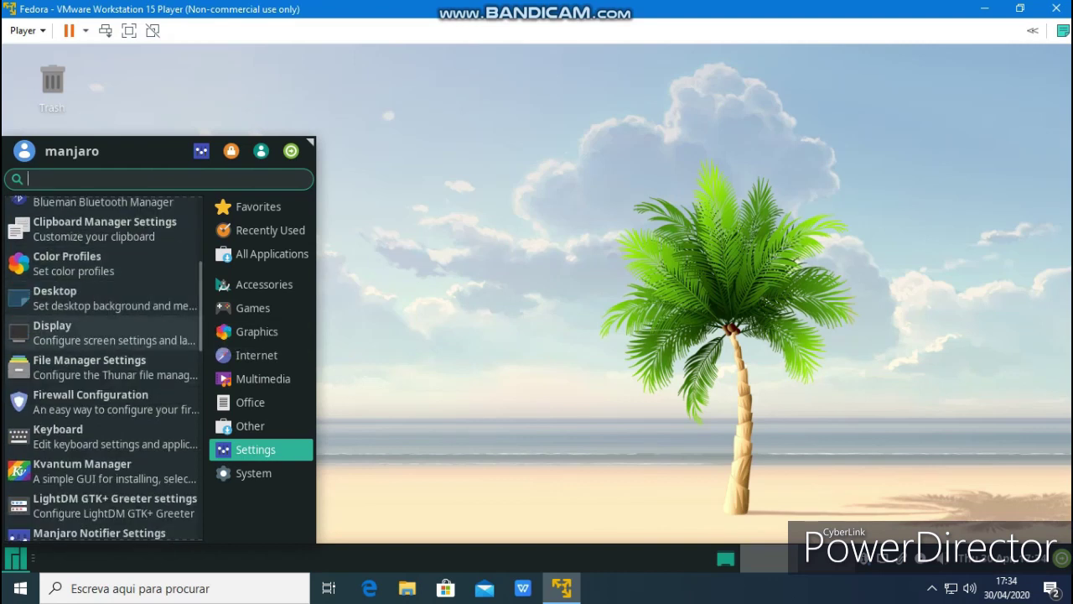
pyautogui.click(100, 332)
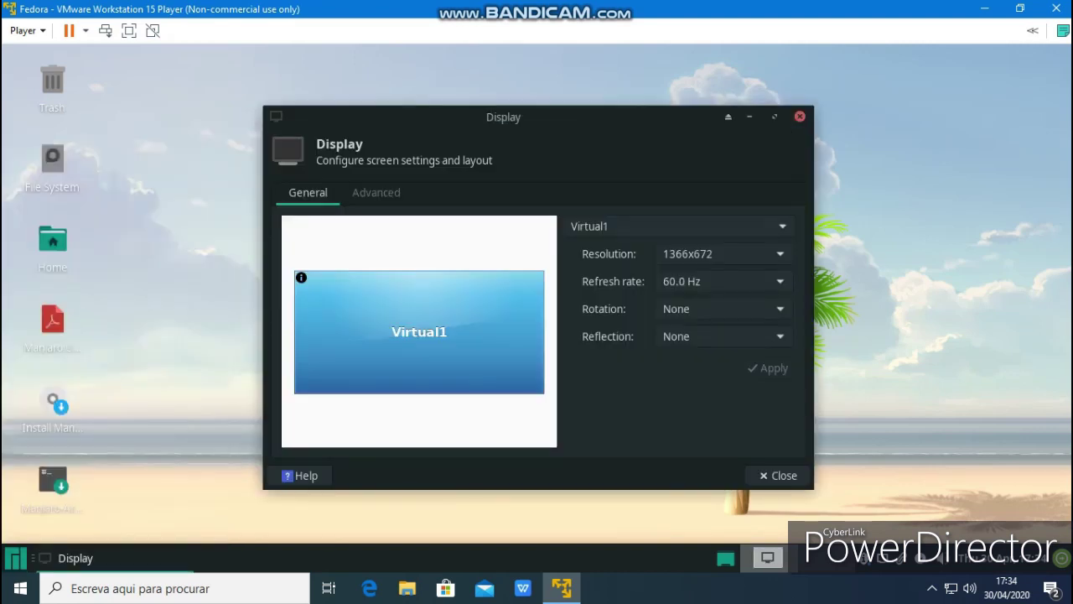
pyautogui.press('Escape')
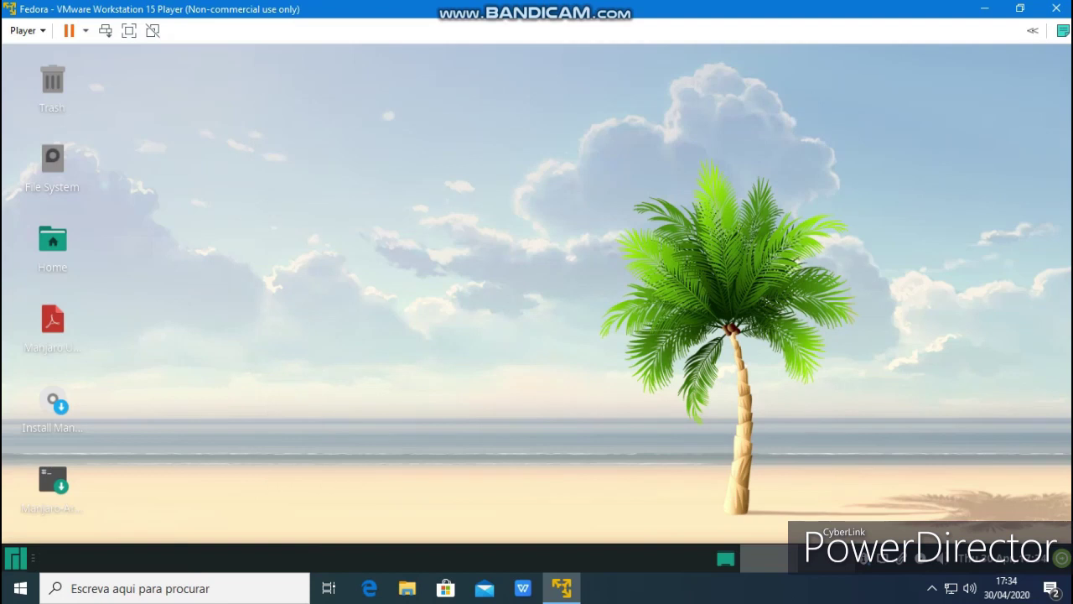
pyautogui.press('super')
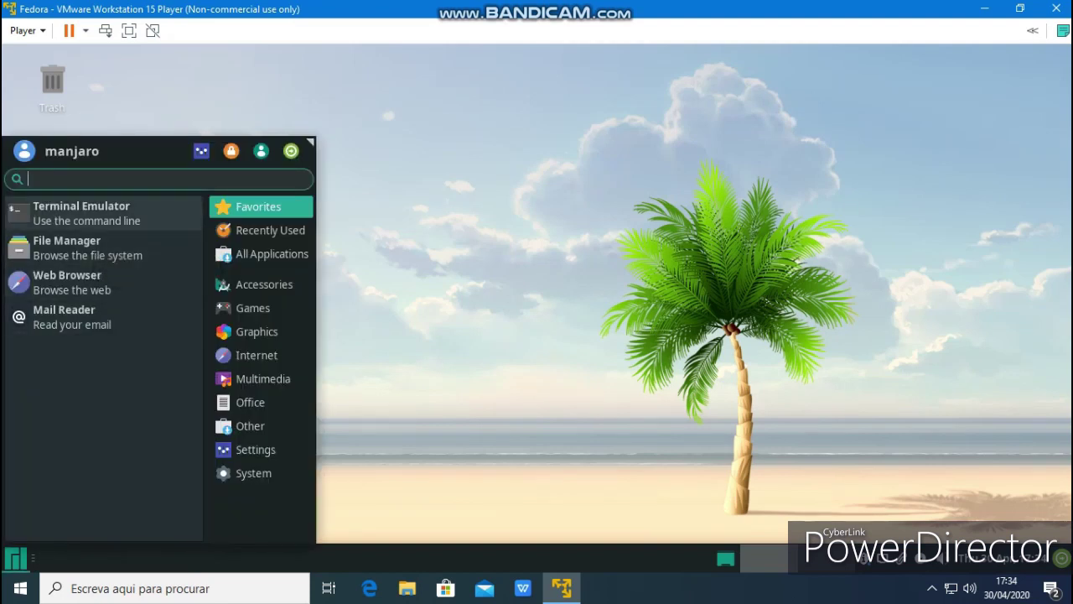
# In a new terminal, run dir, videos and bash to list the home folder
pyautogui.press('Escape')
pyautogui.hotkey('ctrl', 'alt', 't')
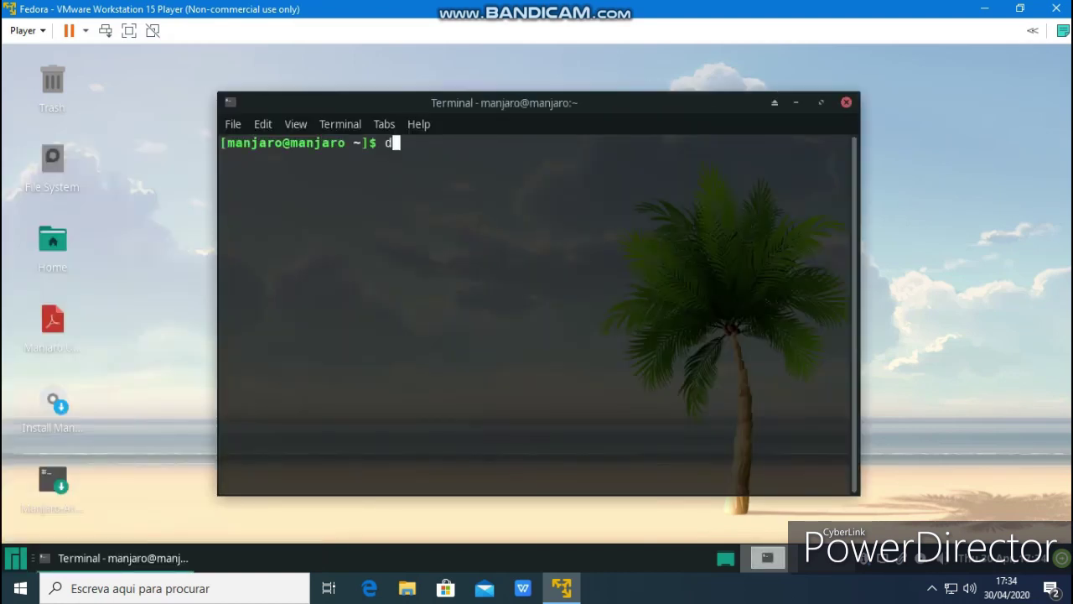
pyautogui.press('Return')
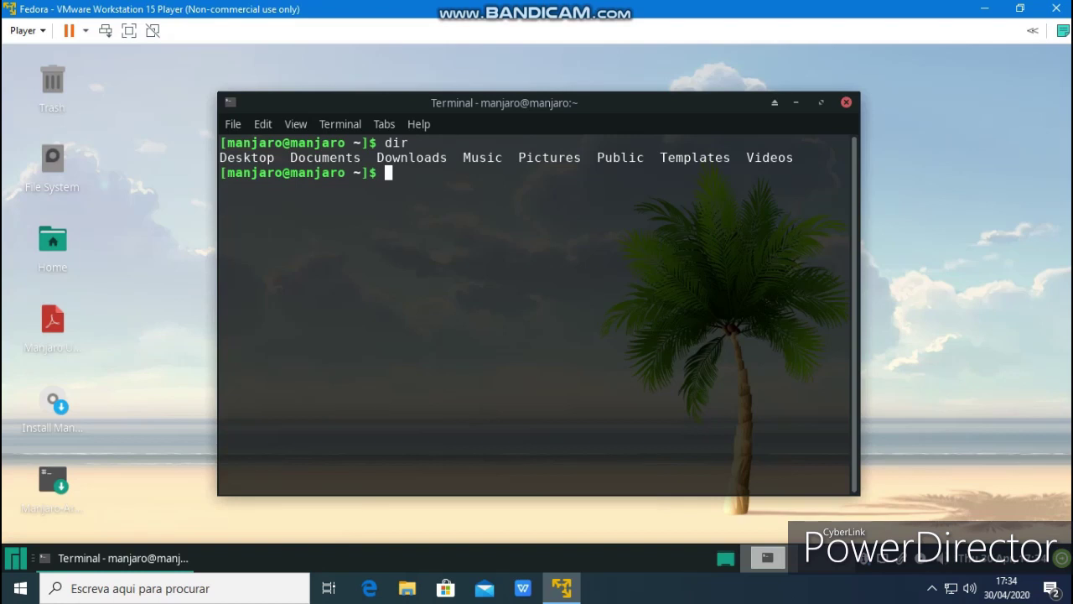
pyautogui.write('videos')
pyautogui.press('Return')
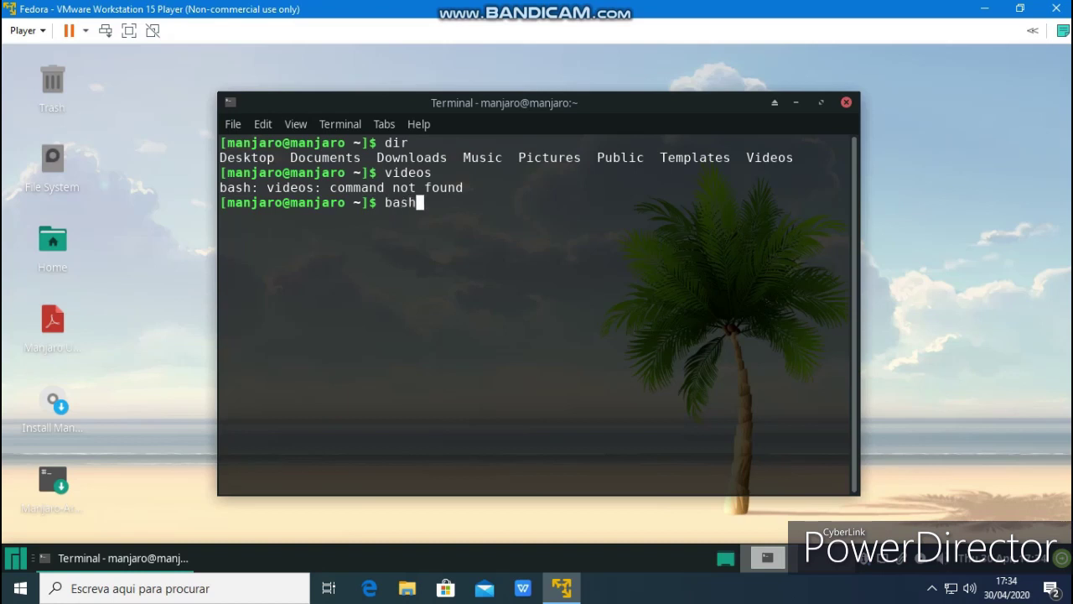
pyautogui.press('Return')
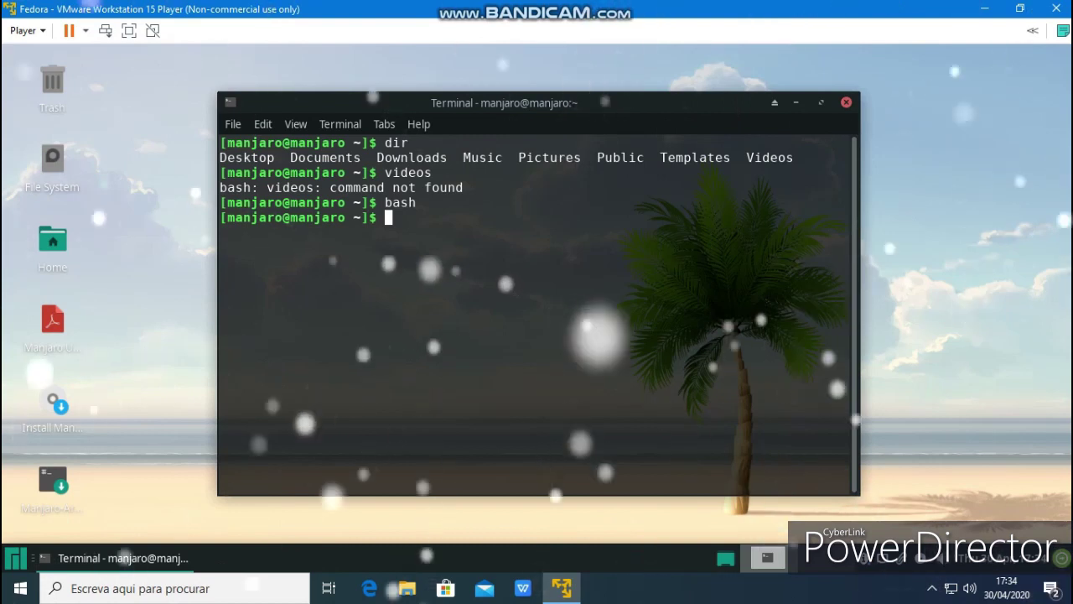
# Close the terminal, confirming Close Window, and bring up the Whisker menu
pyautogui.hotkey('alt', 'F4')
pyautogui.press('Tab')
pyautogui.press('Return')
pyautogui.press('super')
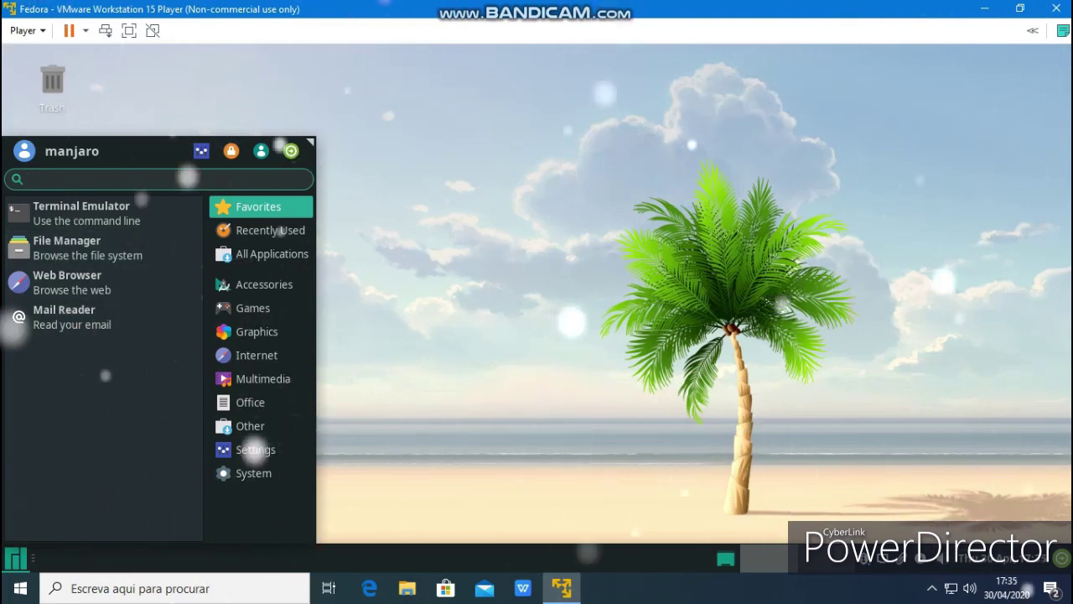
# View Advanced Network Configuration showing Wired connection 1, then close it
pyautogui.click(255, 449)
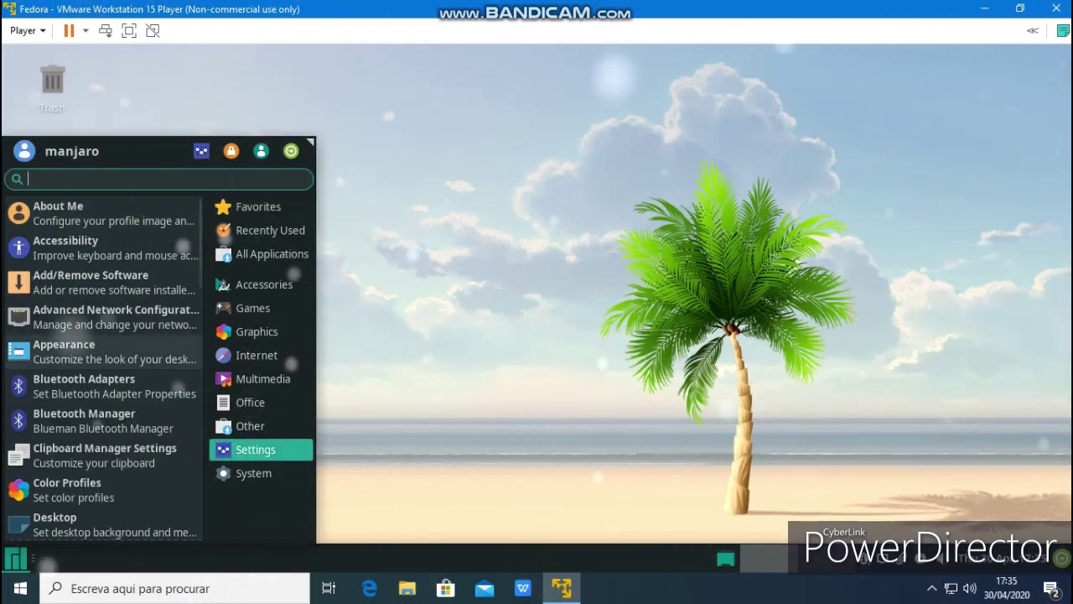
pyautogui.click(109, 317)
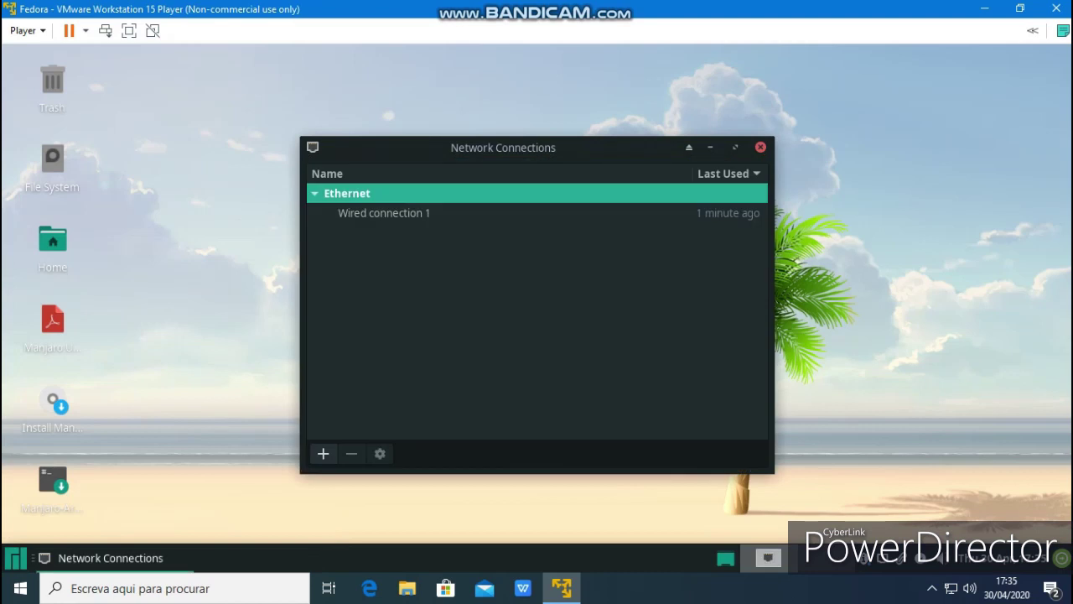
pyautogui.click(760, 147)
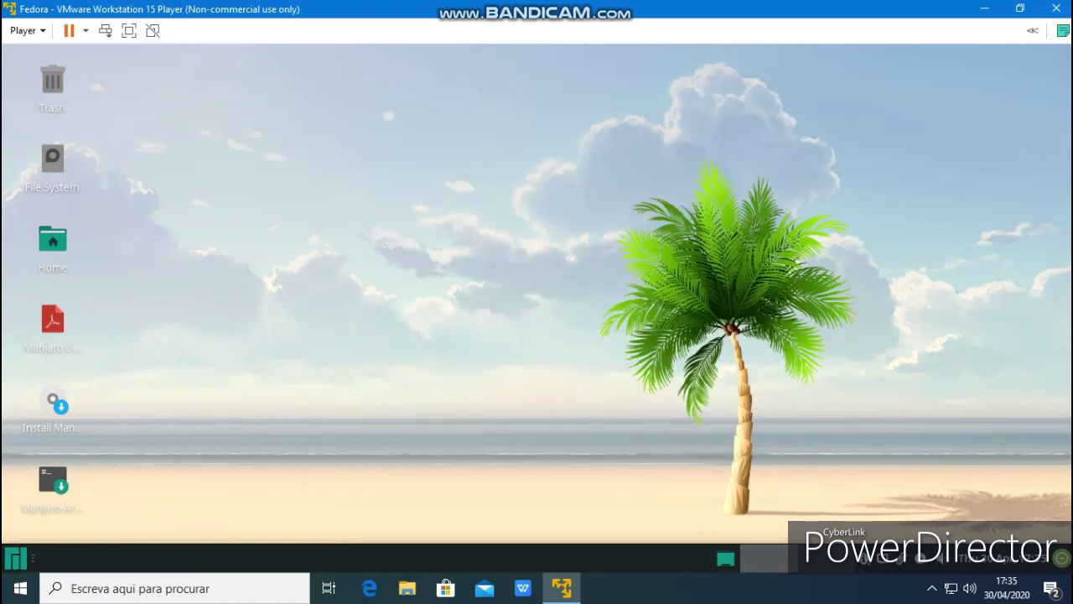
# Open Manjaro Notifier Settings from the Settings category and quit them unchanged
pyautogui.press('super')
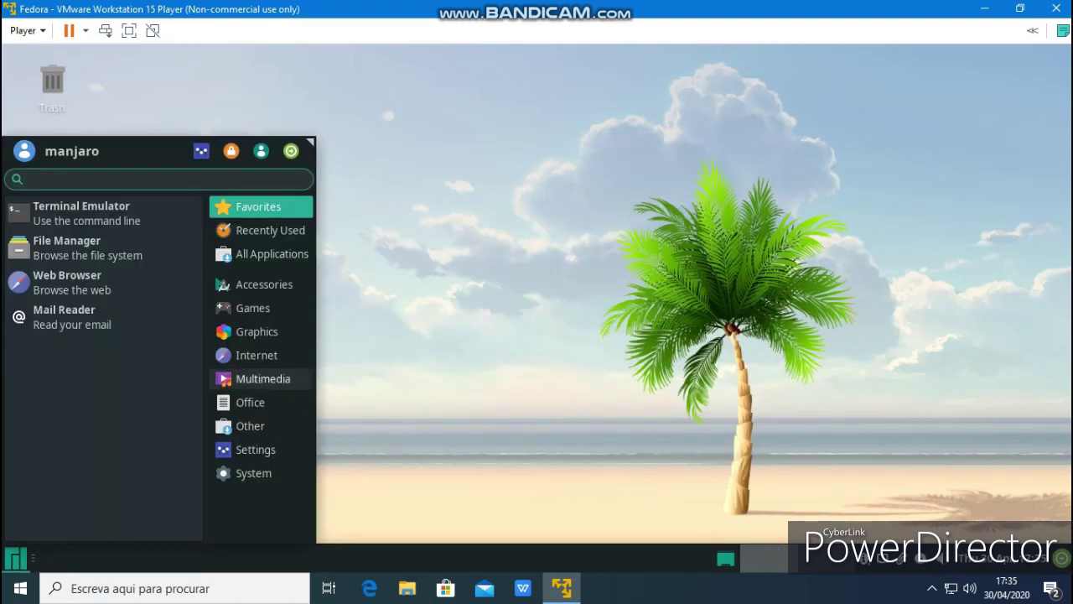
pyautogui.click(255, 450)
pyautogui.scroll(-6, 102, 369)
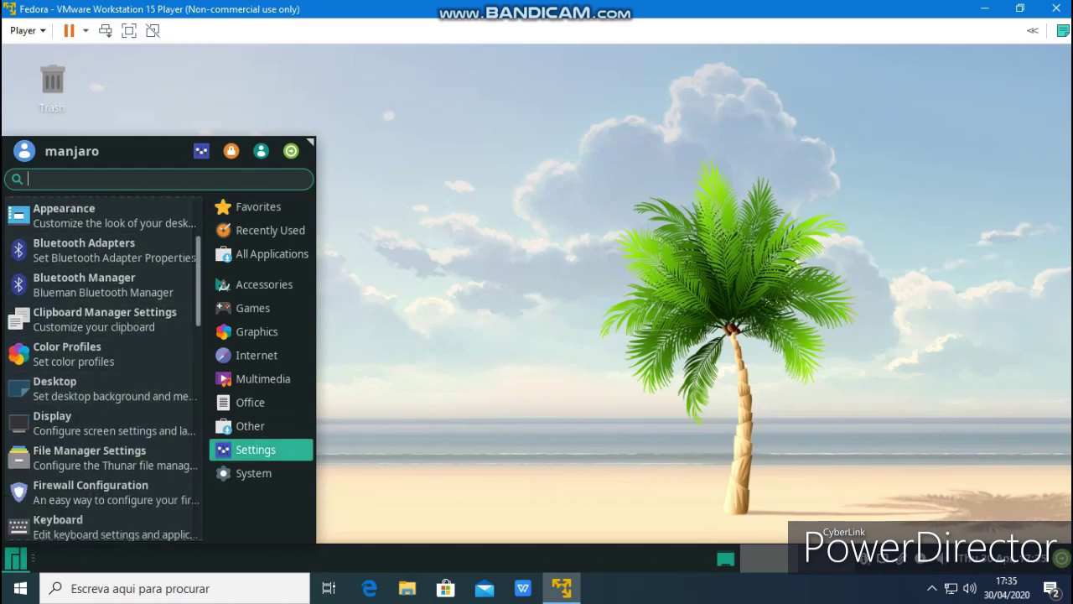
pyautogui.scroll(-3, 103, 369)
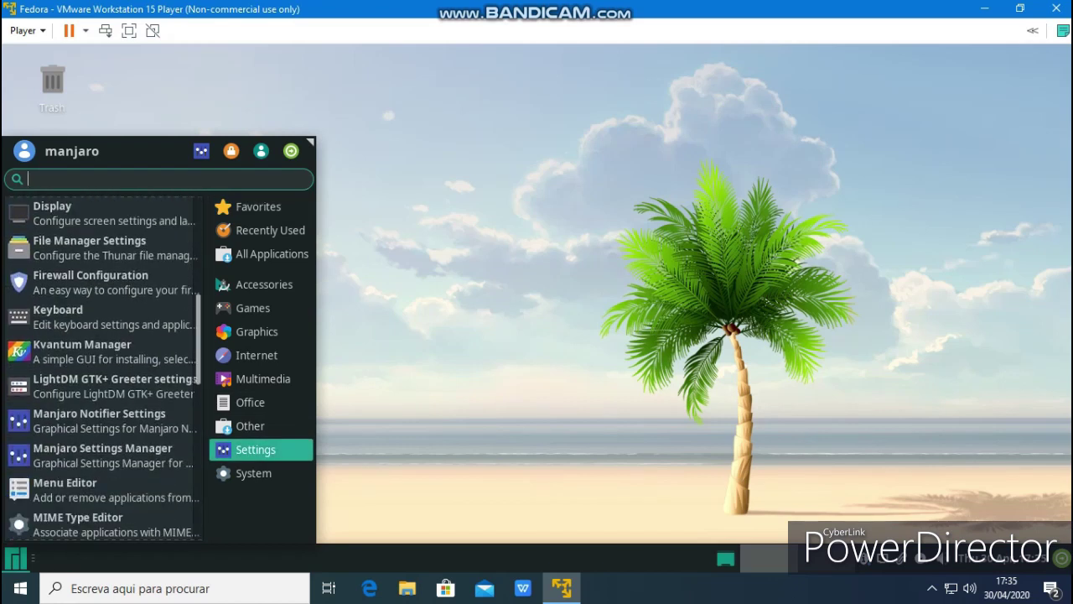
pyautogui.click(99, 420)
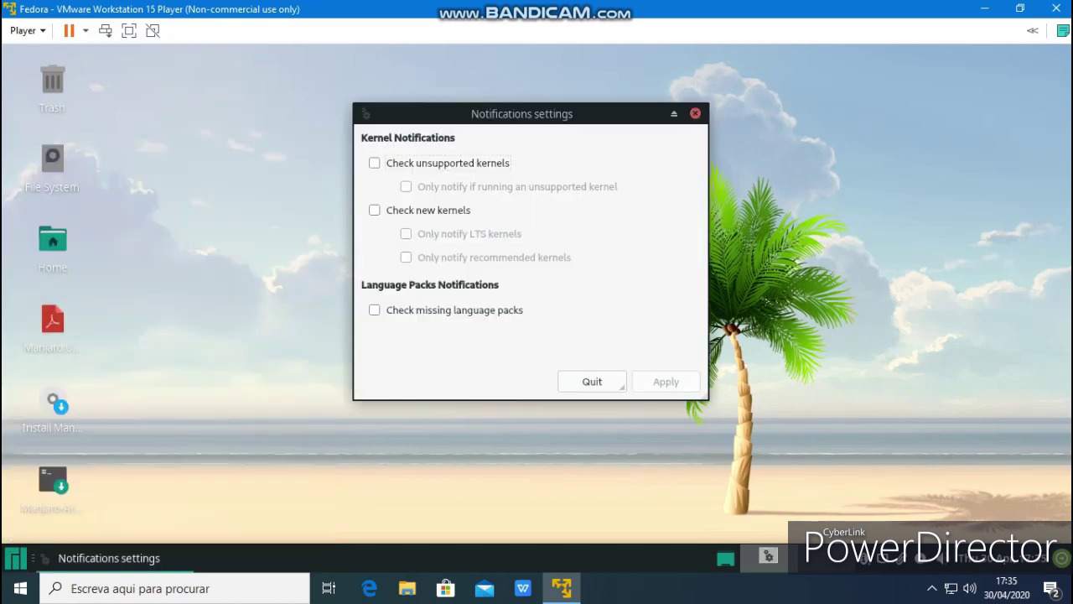
pyautogui.click(619, 384)
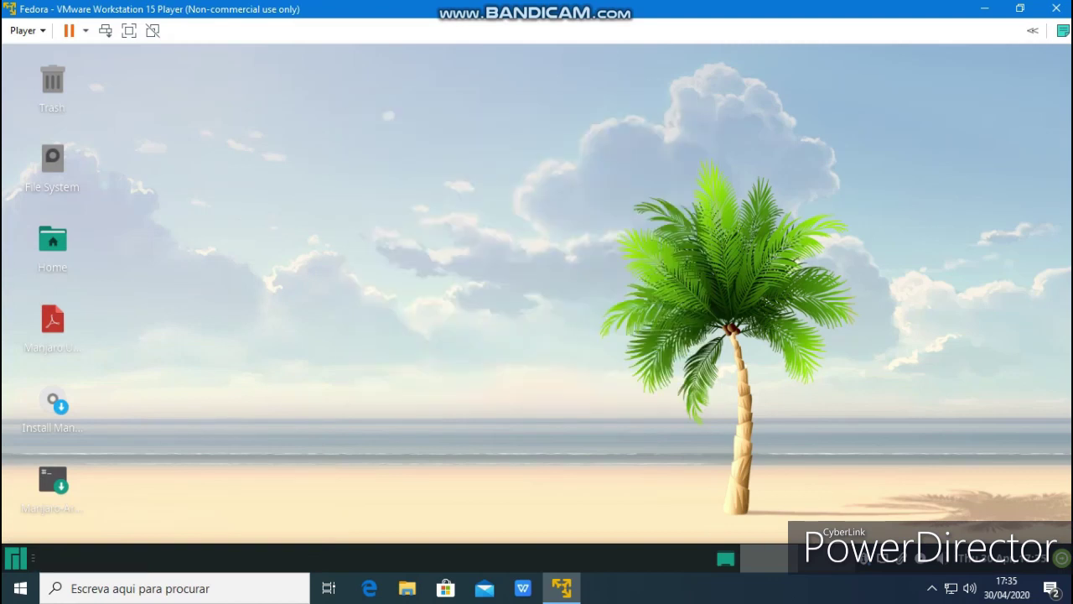
pyautogui.rightClick(382, 218)
# In Desktop Settings, try the city sunset, then set the grey Manjaro logo wallpaper and close
pyautogui.click(448, 476)
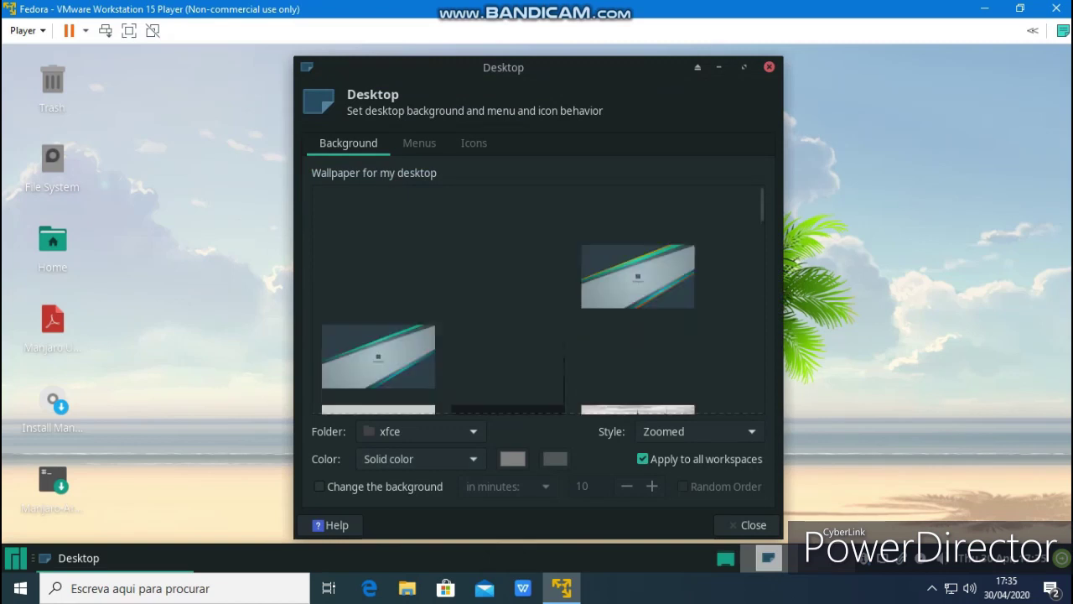
pyautogui.click(637, 318)
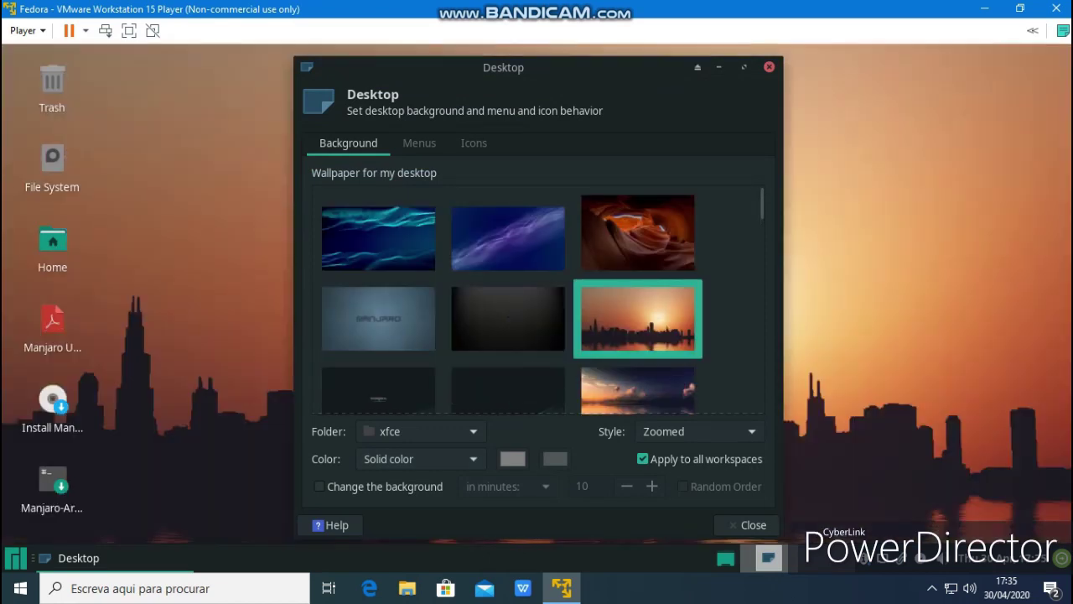
pyautogui.click(378, 319)
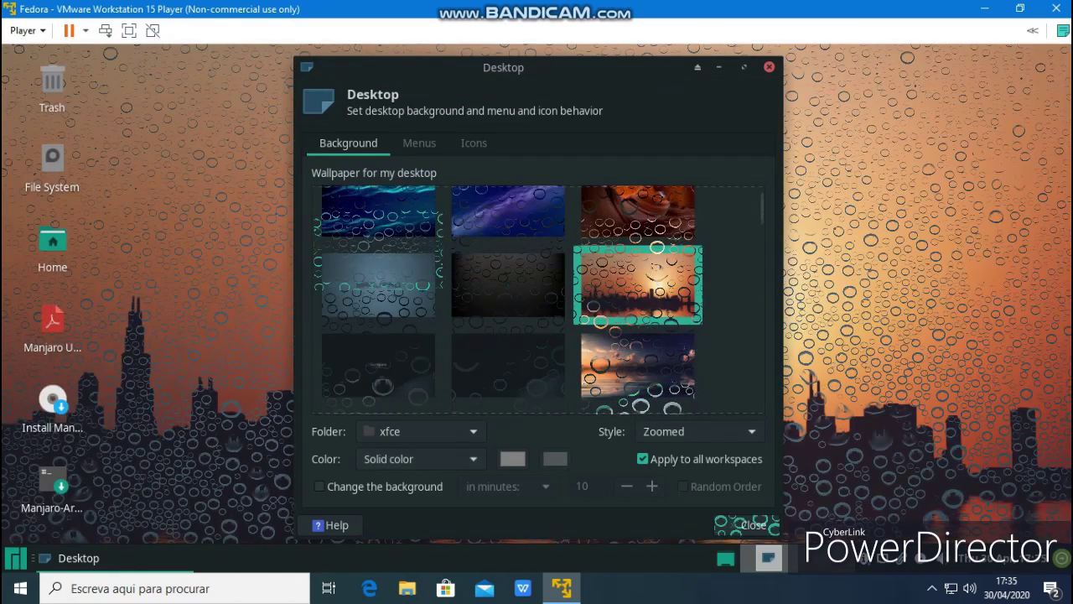
pyautogui.click(753, 525)
pyautogui.rightClick(488, 220)
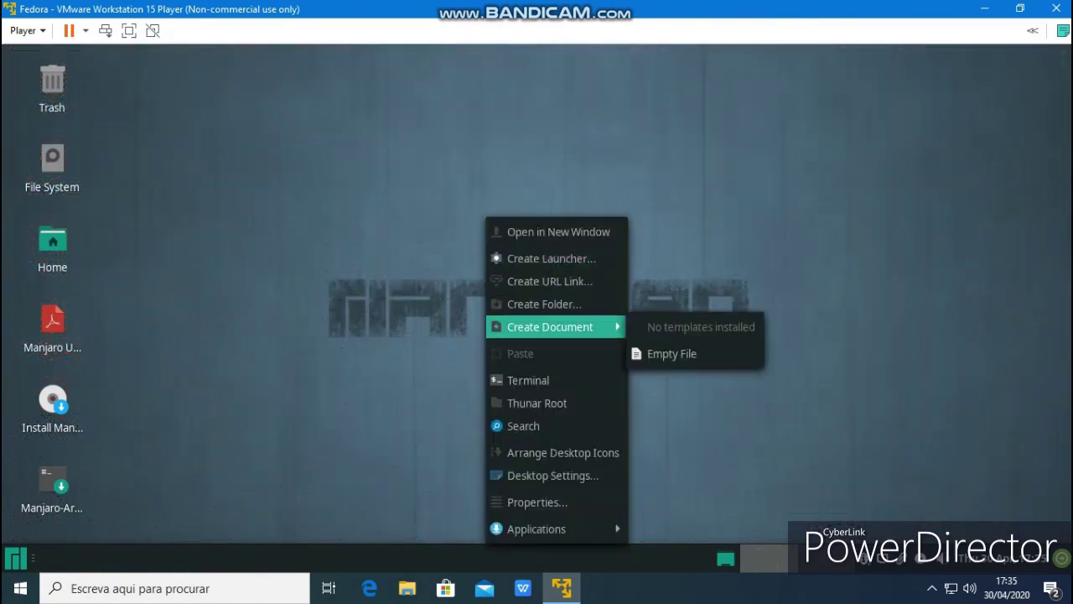
pyautogui.moveTo(536, 528)
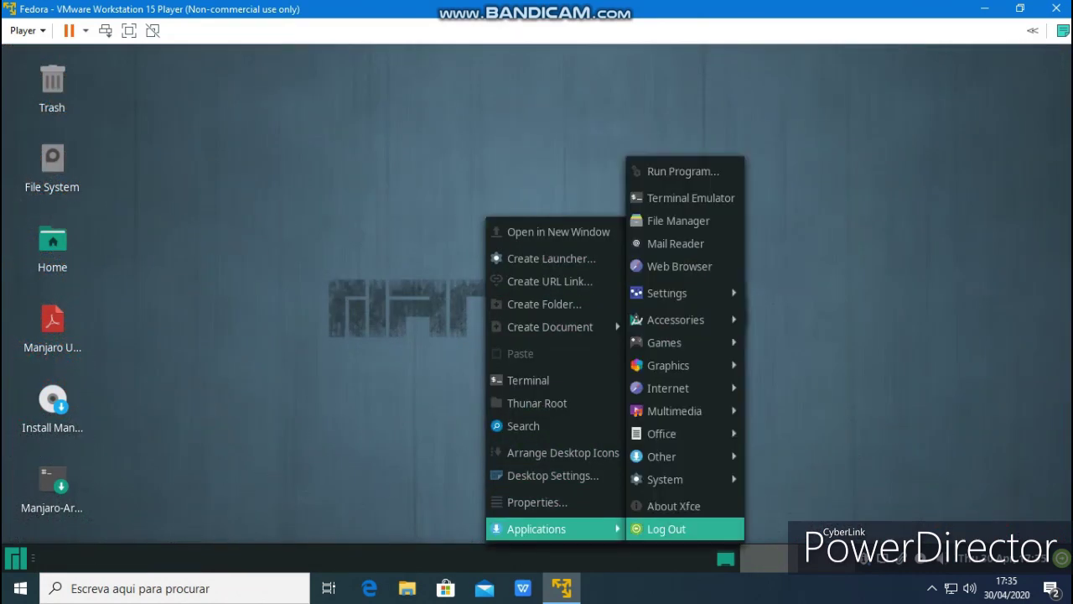
pyautogui.moveTo(671, 456)
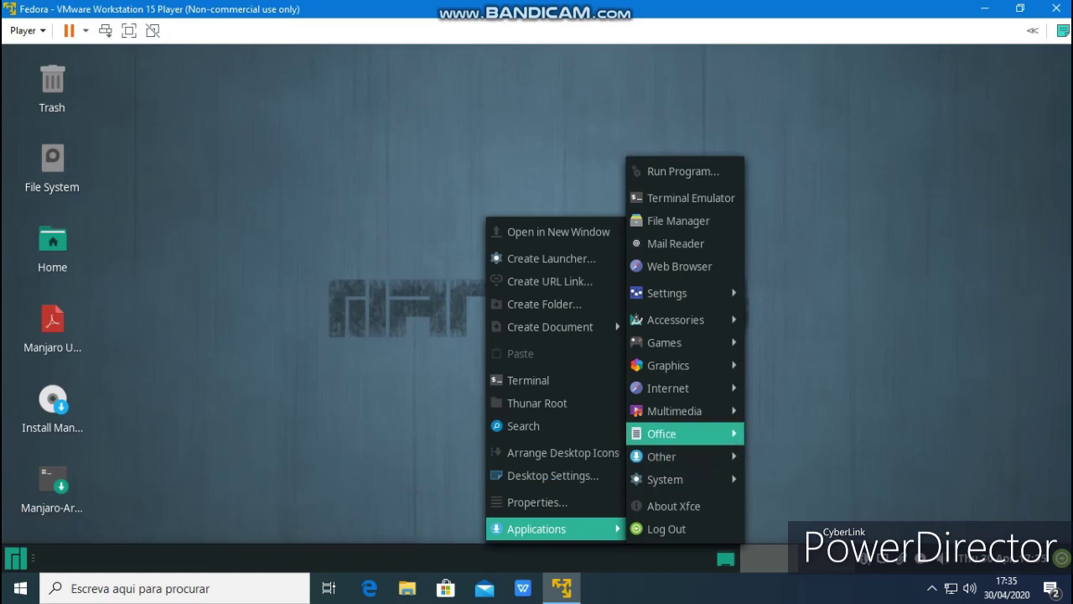
pyautogui.moveTo(671, 433)
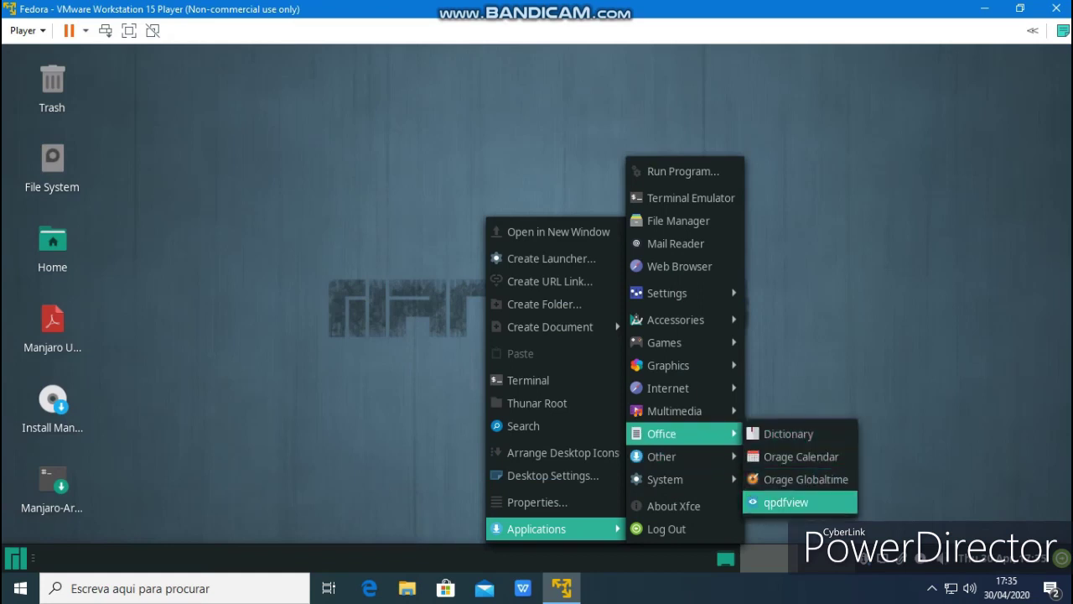
pyautogui.press('Return')
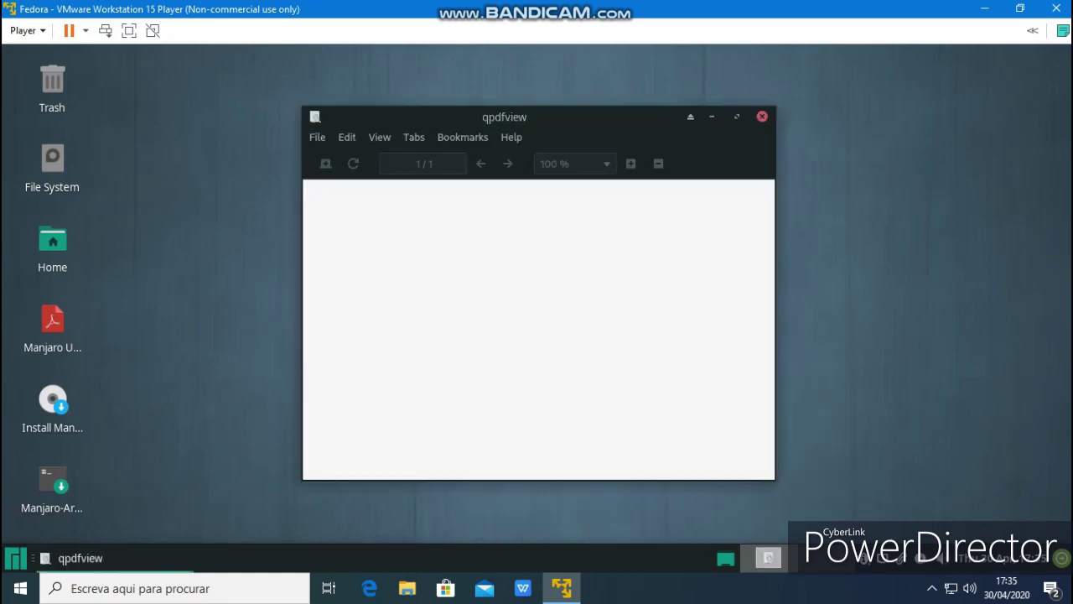
pyautogui.click(763, 117)
pyautogui.rightClick(487, 118)
pyautogui.press('Up')
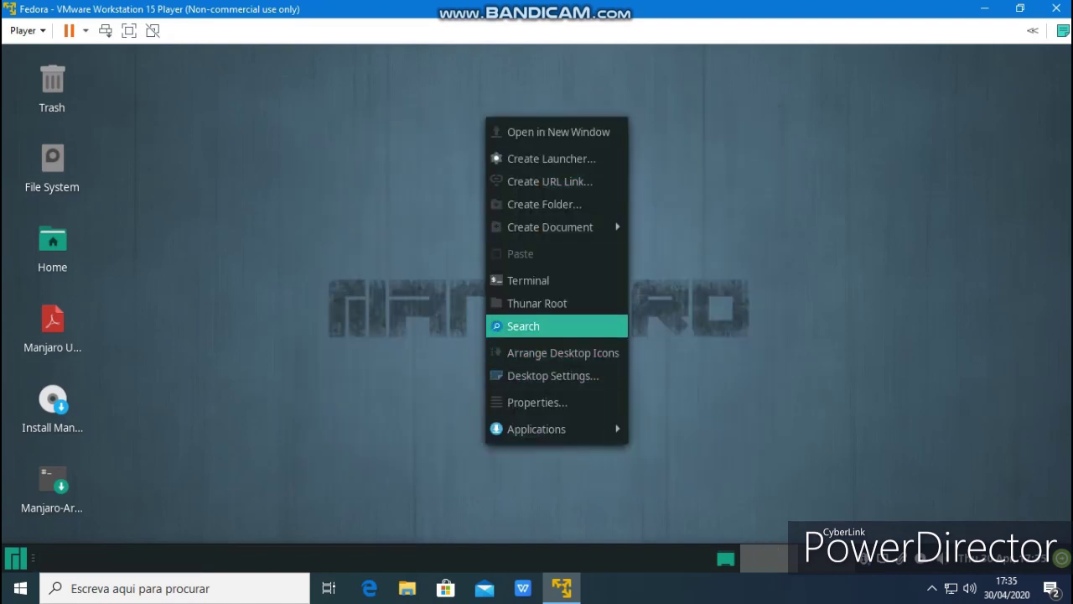
pyautogui.press('Return')
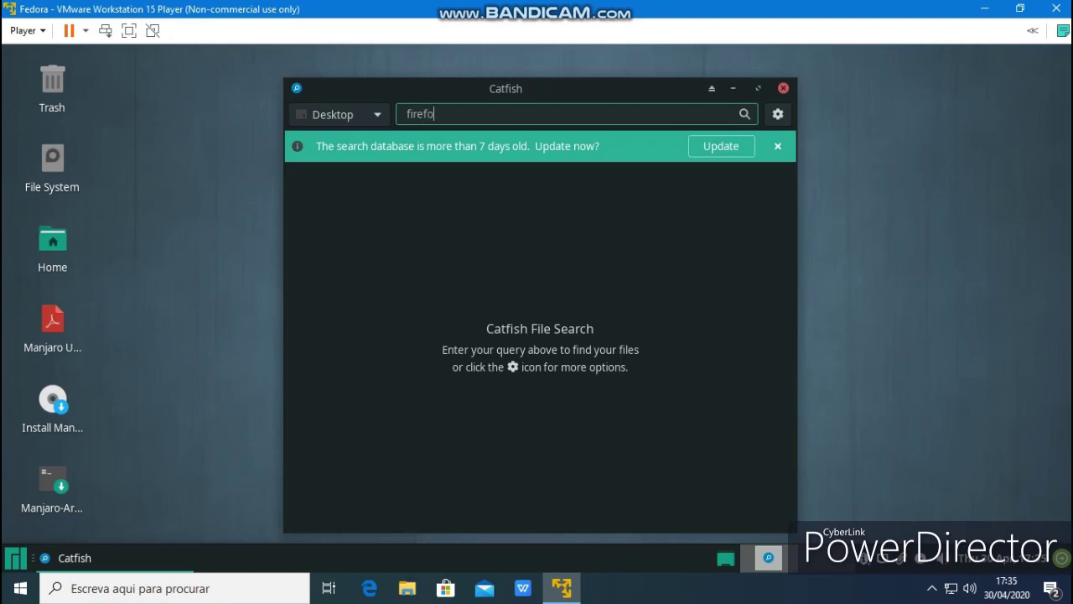
pyautogui.write('firefox')
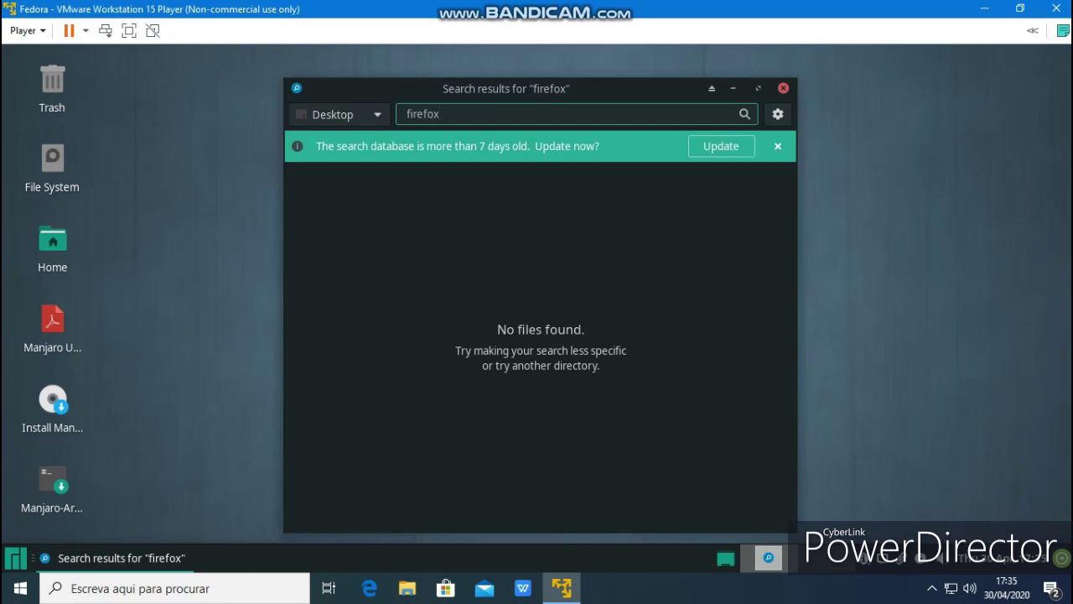
pyautogui.click(784, 88)
# Set the dark Manjaro wallpaper with the teal diagonal stripe, then widen the Whisker menu
pyautogui.rightClick(307, 214)
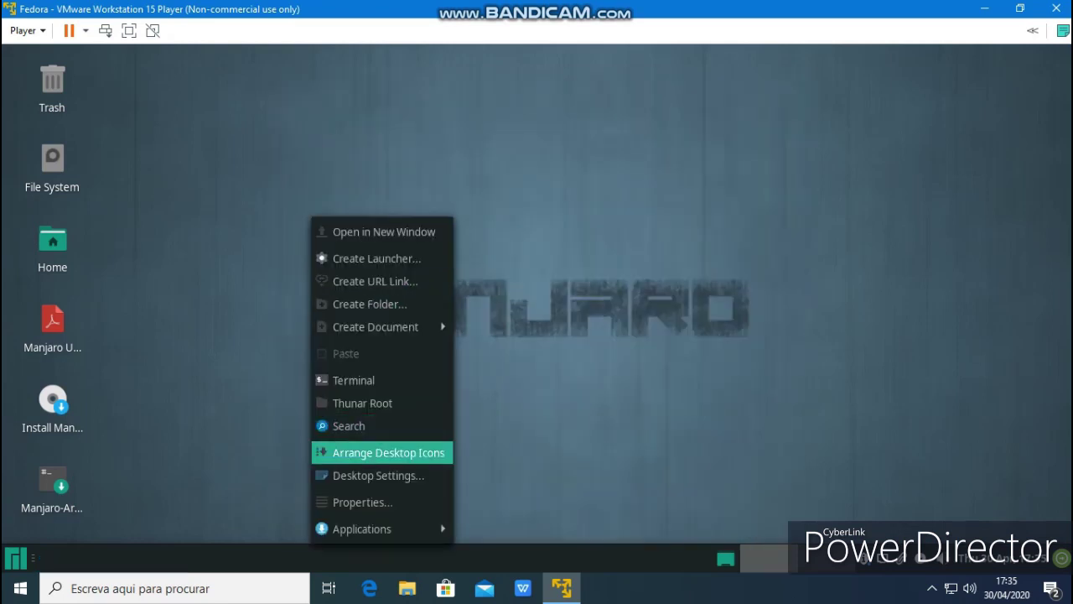
pyautogui.click(369, 475)
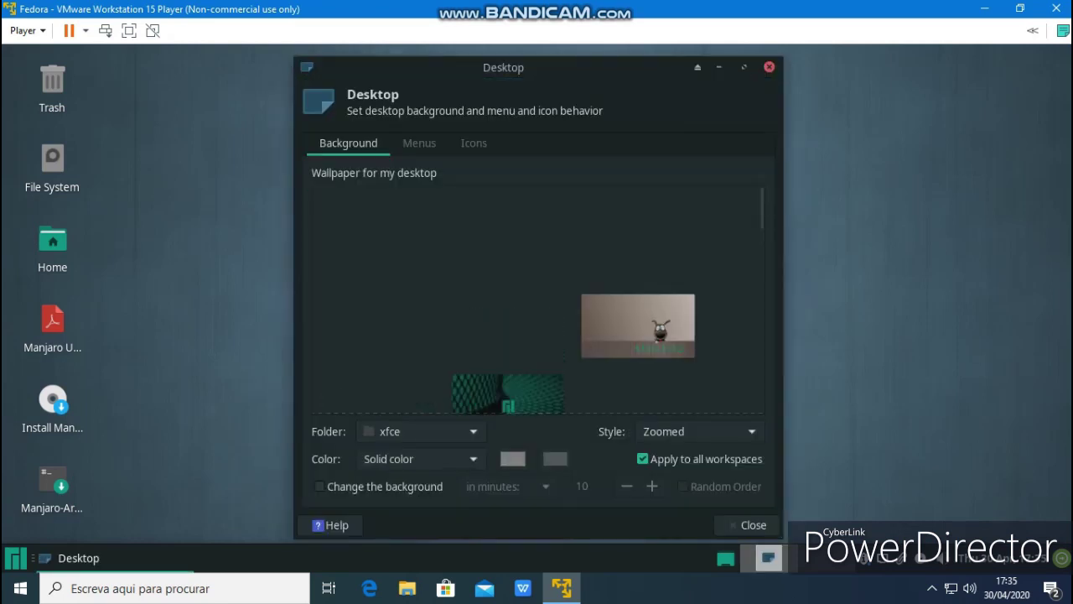
pyautogui.click(637, 232)
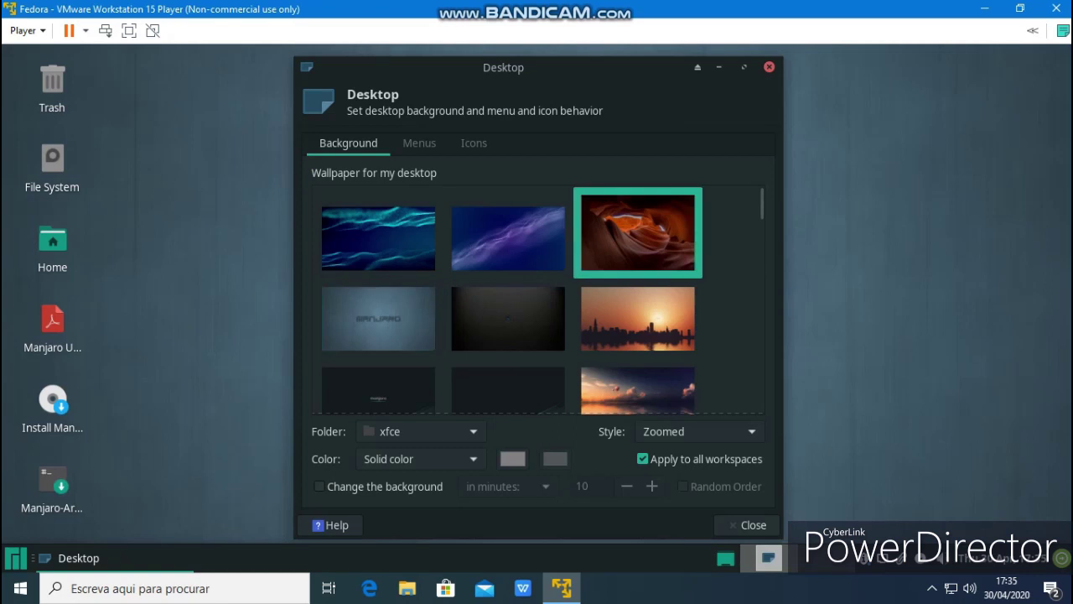
pyautogui.scroll(-4, 541, 300)
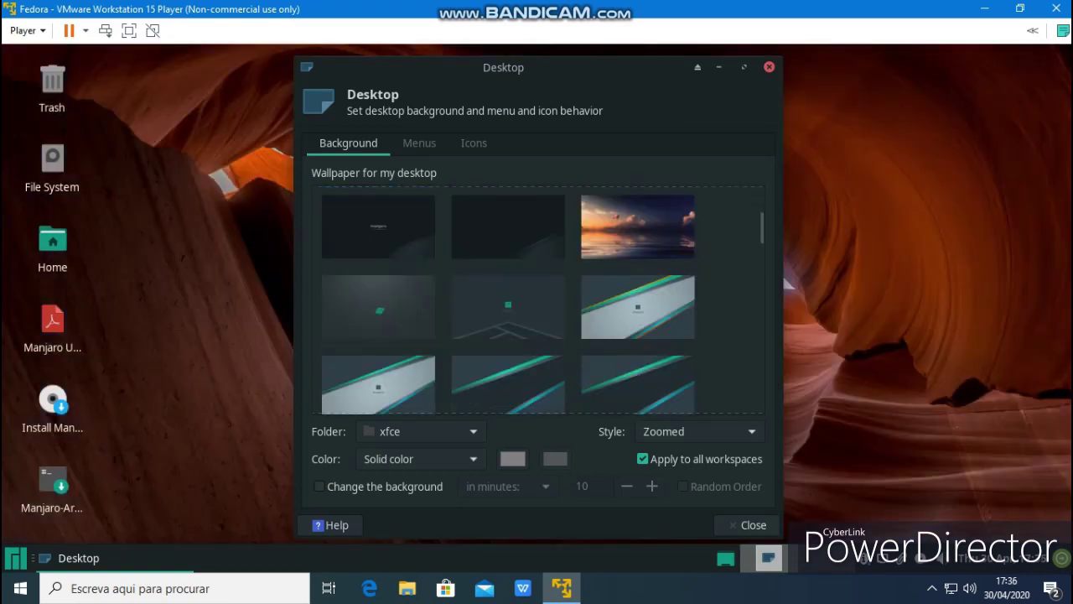
pyautogui.click(509, 226)
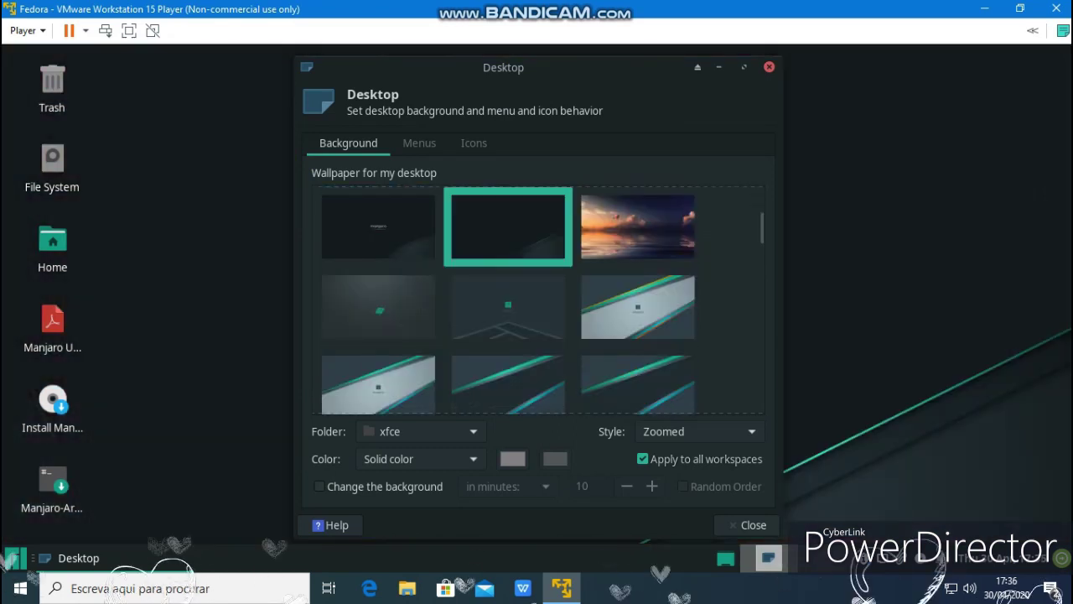
pyautogui.hotkey('alt', 'F4')
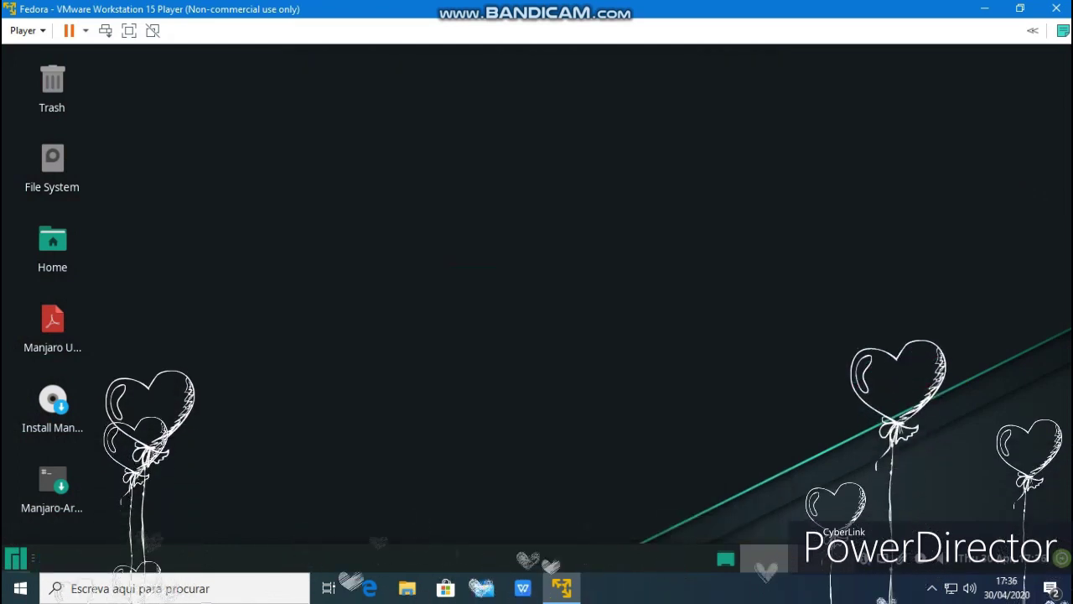
pyautogui.press('super')
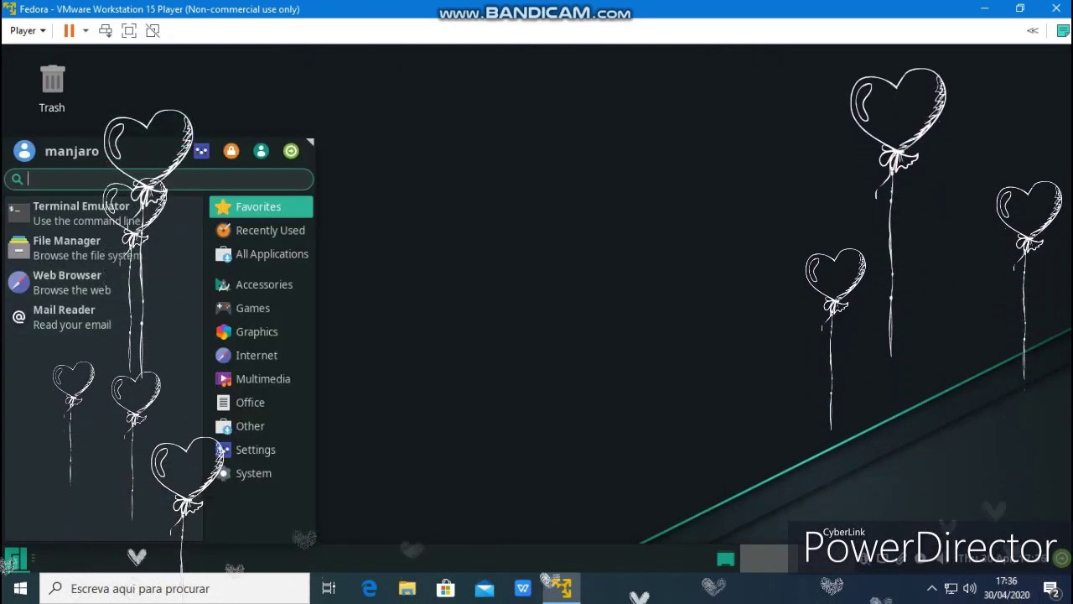
pyautogui.moveTo(309, 142); pyautogui.dragTo(380, 139)
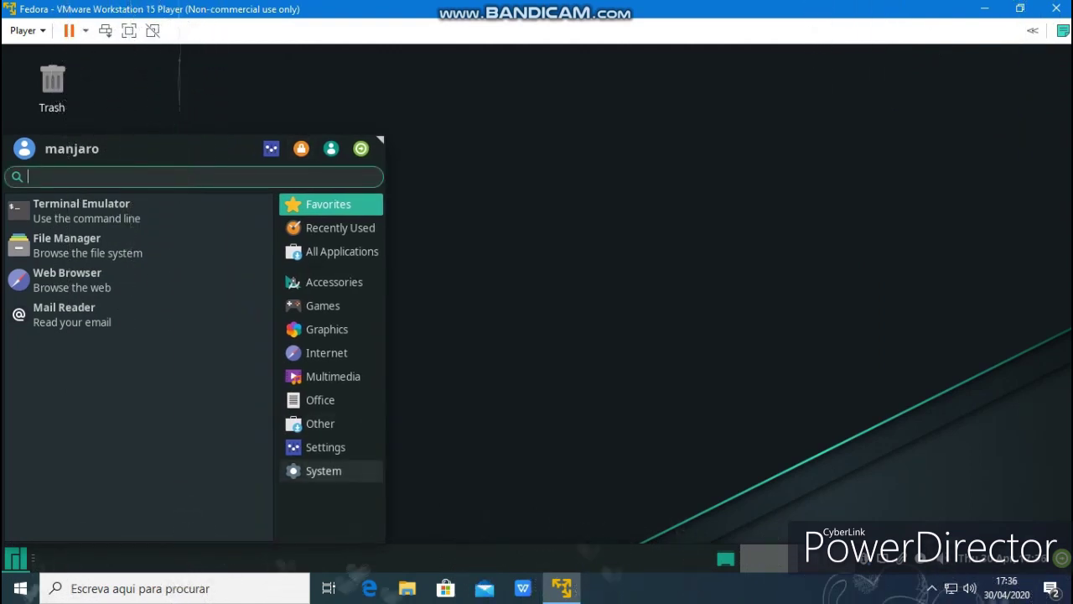
pyautogui.click(323, 470)
pyautogui.scroll(-5, 139, 367)
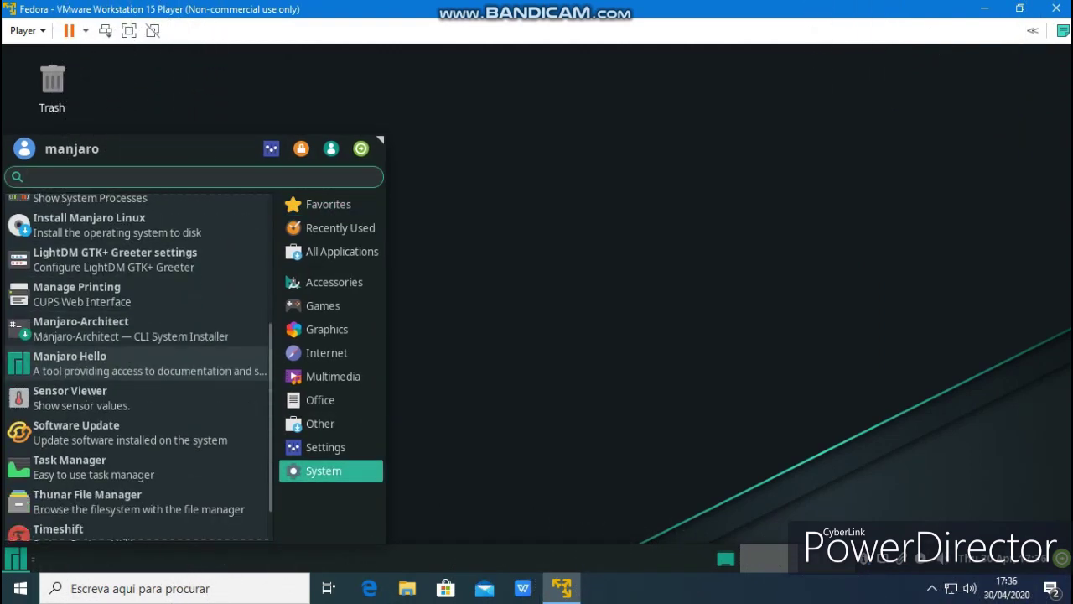
pyautogui.click(129, 432)
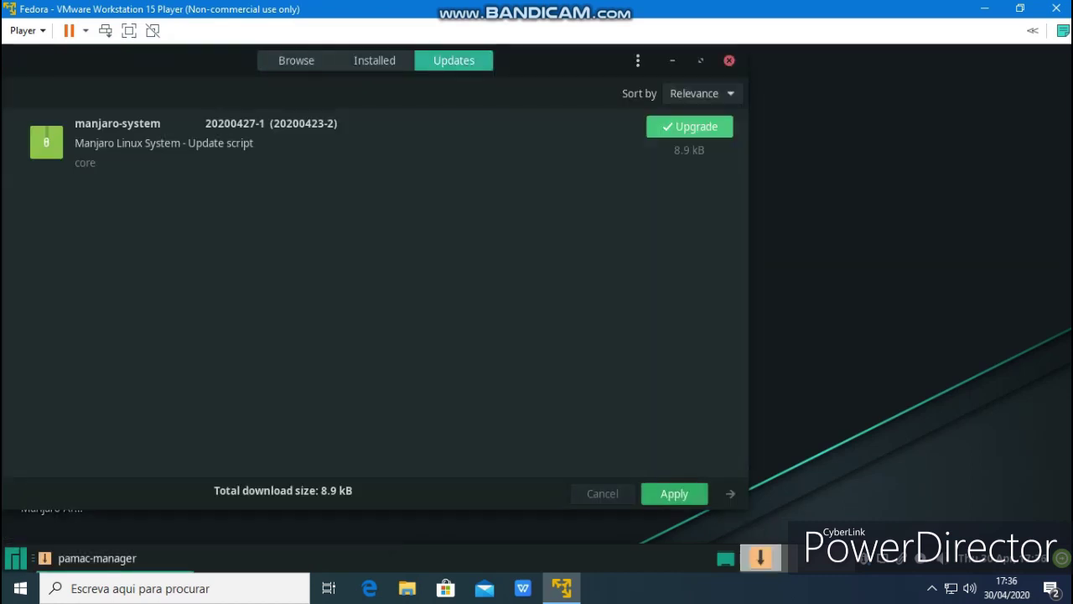
pyautogui.click(374, 60)
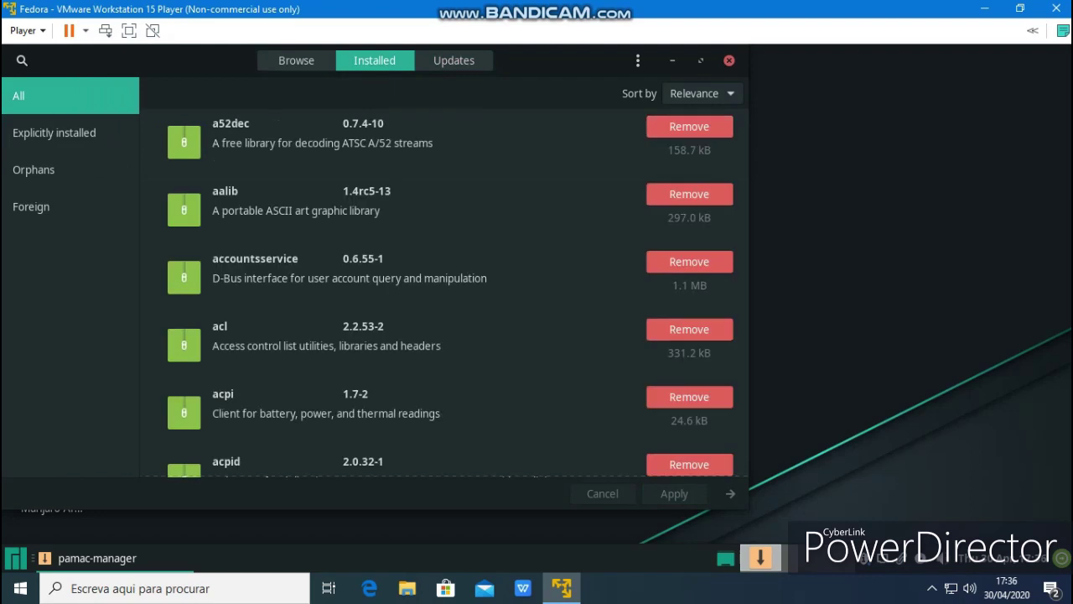
pyautogui.click(296, 60)
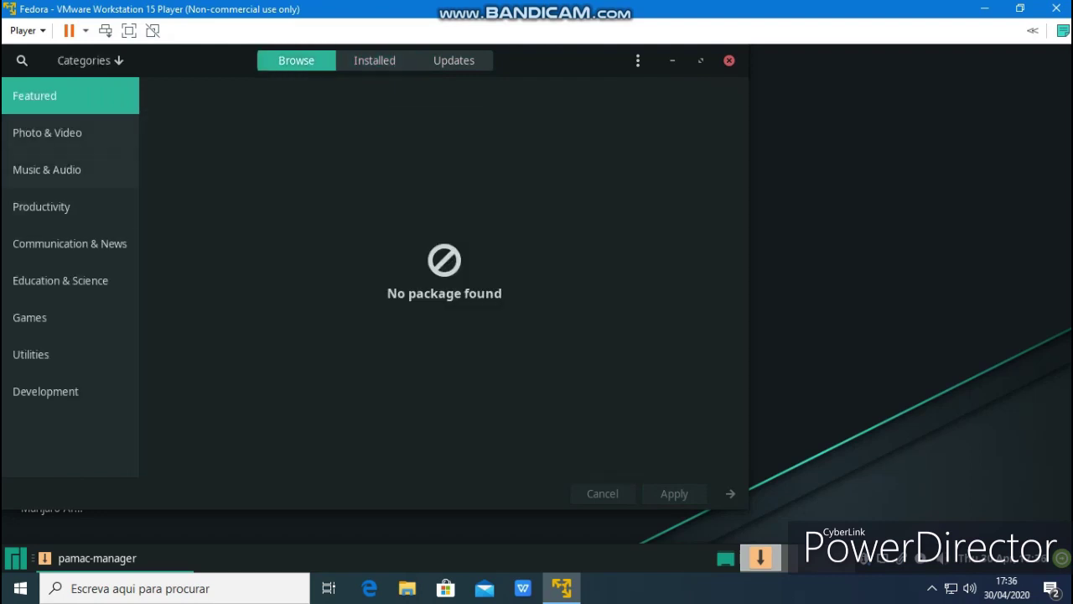
pyautogui.click(60, 280)
pyautogui.click(29, 317)
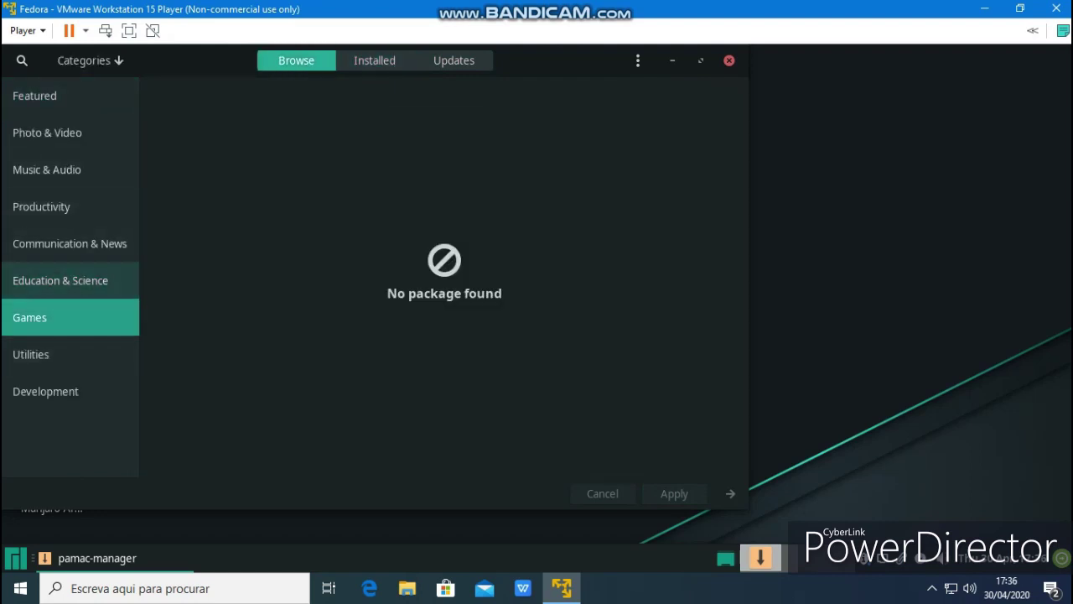
pyautogui.click(31, 353)
pyautogui.click(46, 391)
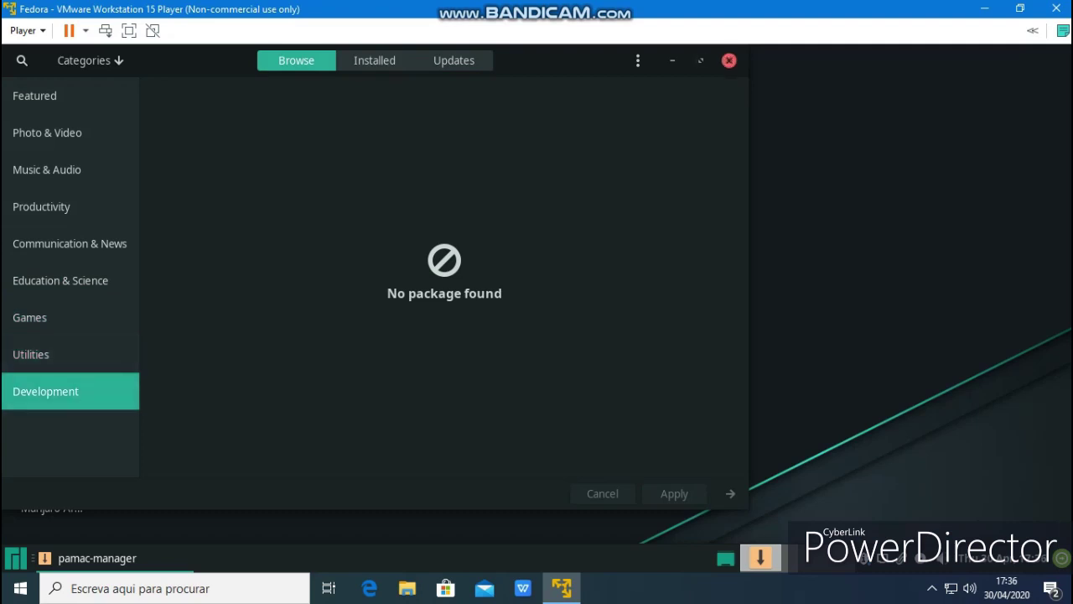
pyautogui.click(729, 61)
pyautogui.click(15, 557)
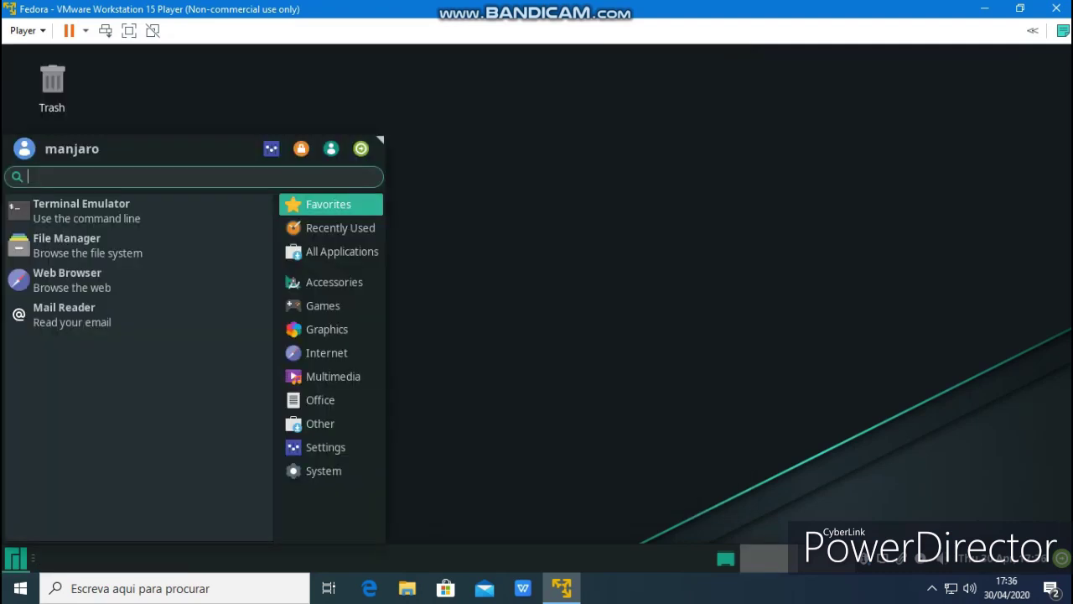
# Launch Manjaro Hello from the System applications in the Whisker menu
pyautogui.click(324, 471)
pyautogui.scroll(-2, 134, 365)
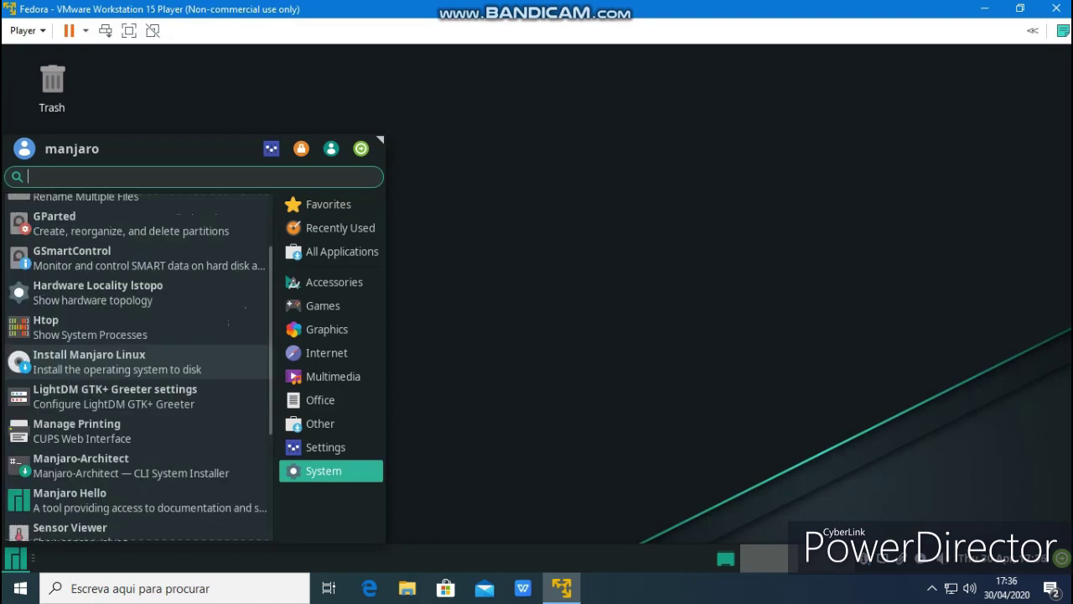
pyautogui.scroll(-1, 168, 374)
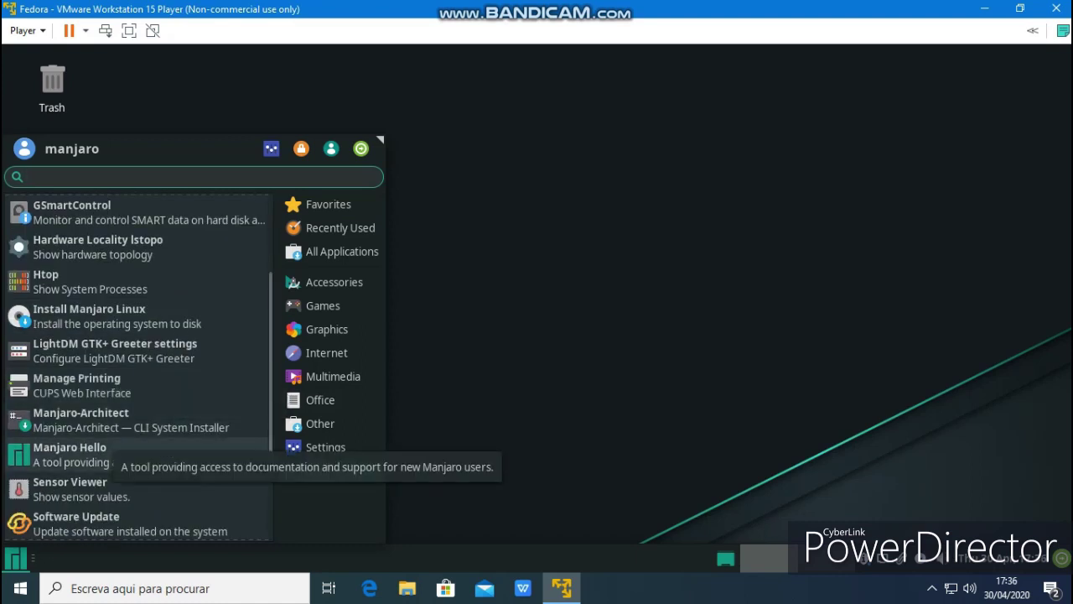
pyautogui.click(100, 453)
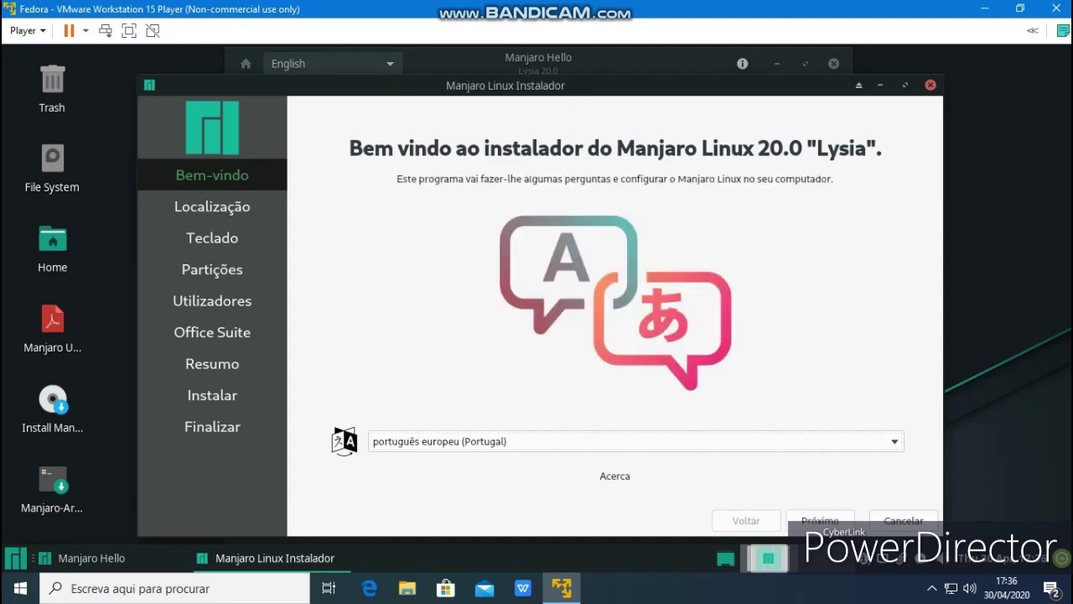
# Accept the welcome page, Lisbon time zone and keyboard layout, then choose Manual partitioning
pyautogui.click(820, 520)
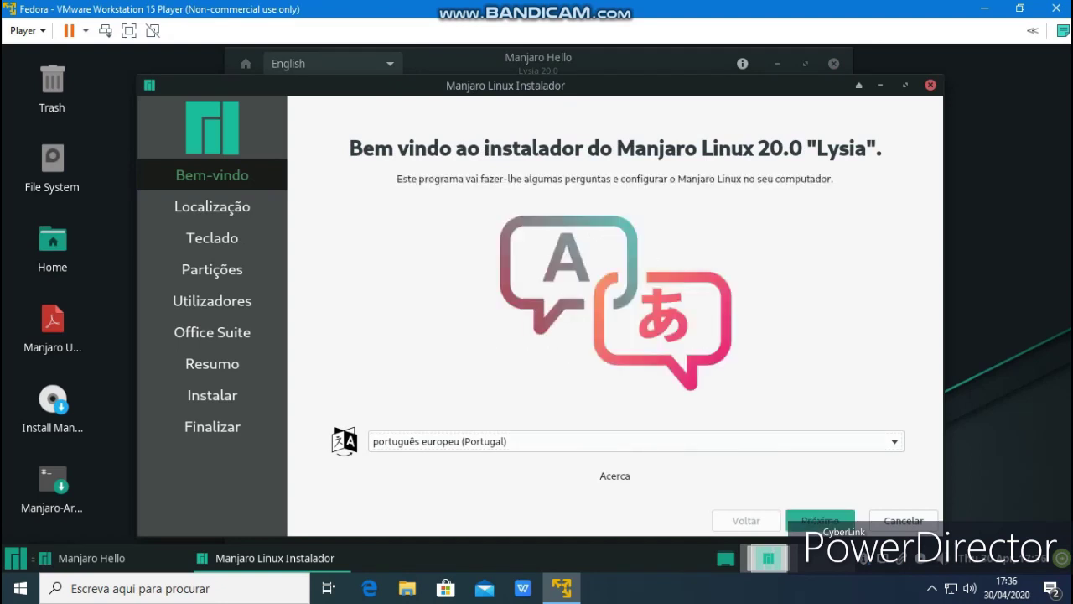
pyautogui.click(821, 520)
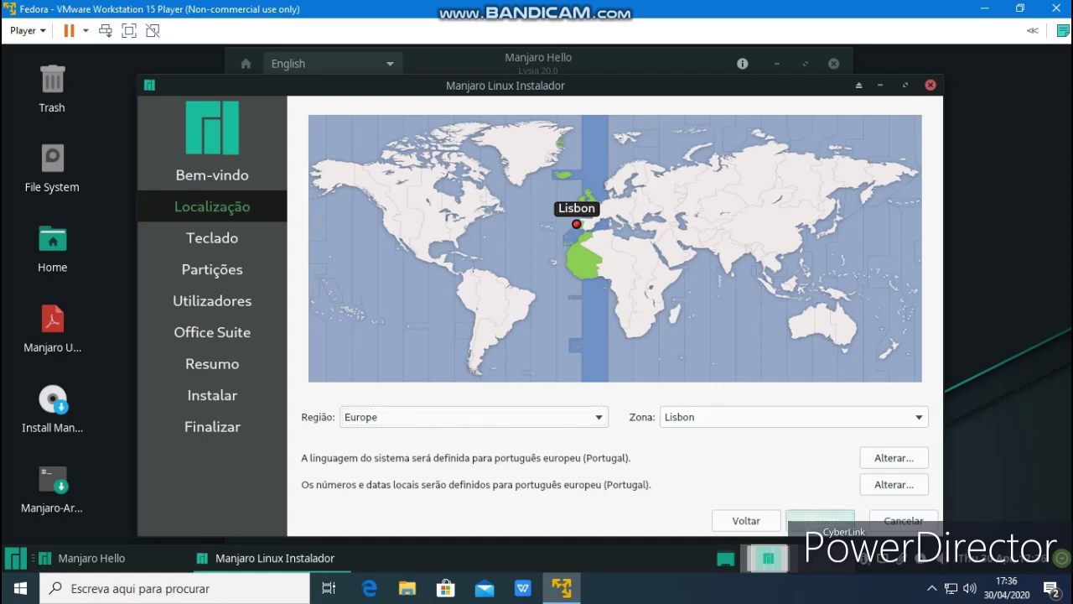
pyautogui.click(820, 520)
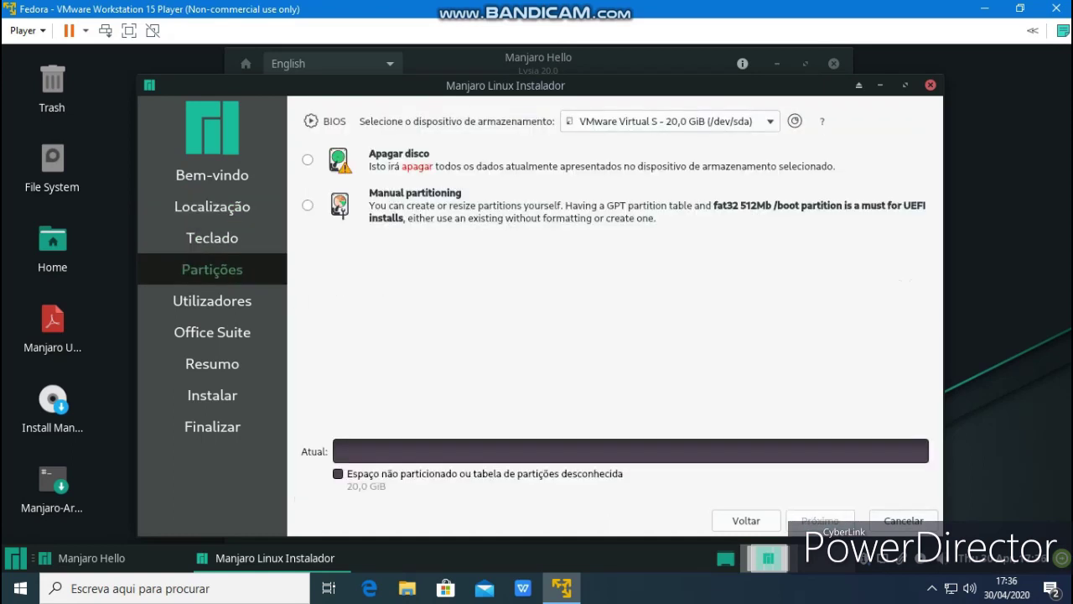
pyautogui.click(308, 205)
pyautogui.click(820, 520)
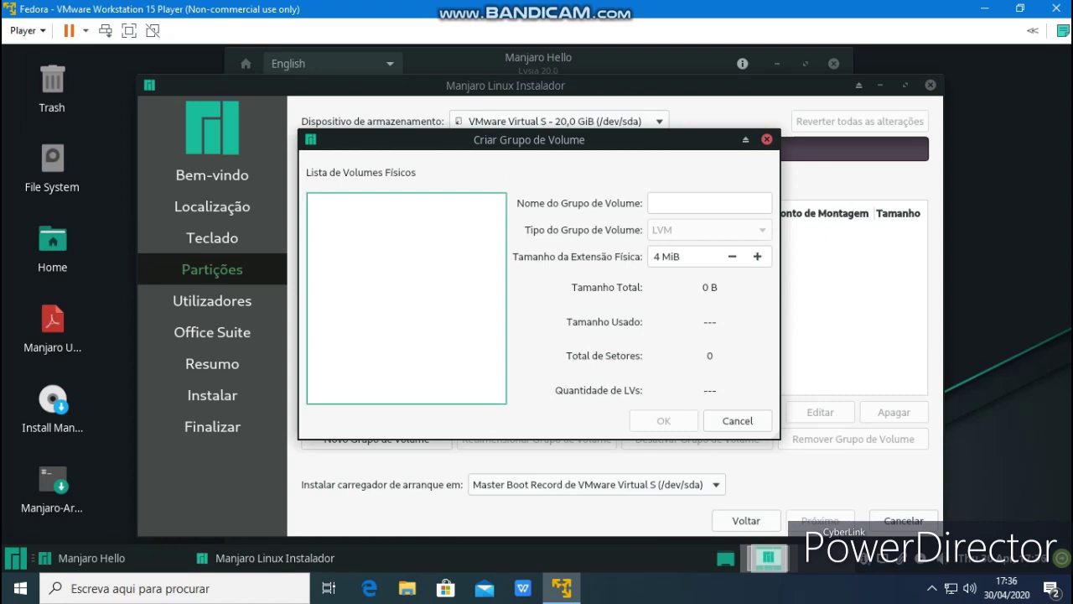
# Dismiss the volume group dialog and start a new partition table on the 20 GiB disk
pyautogui.click(738, 420)
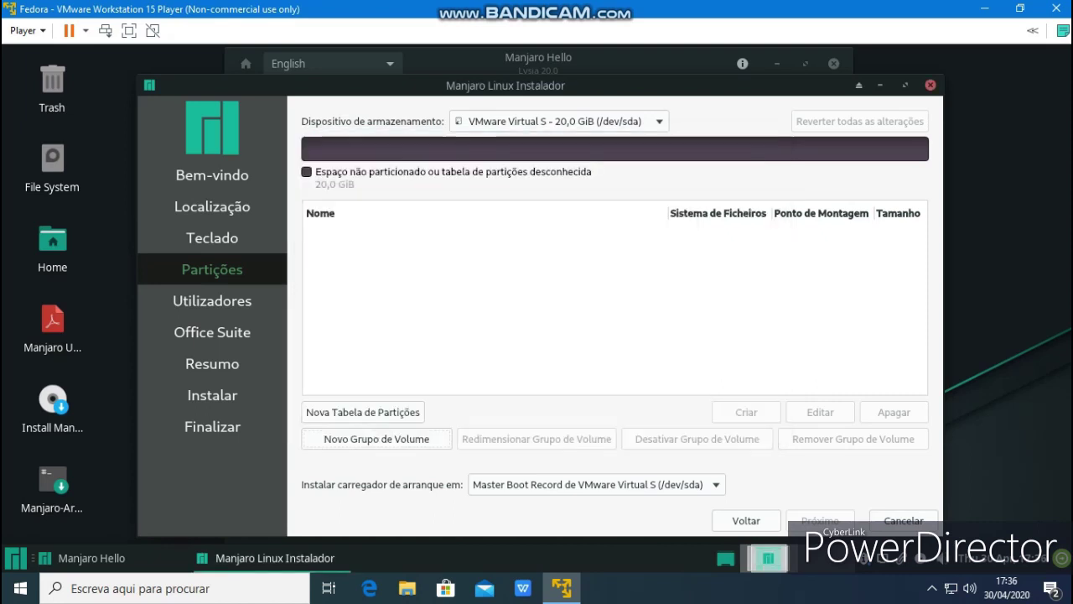
pyautogui.click(615, 302)
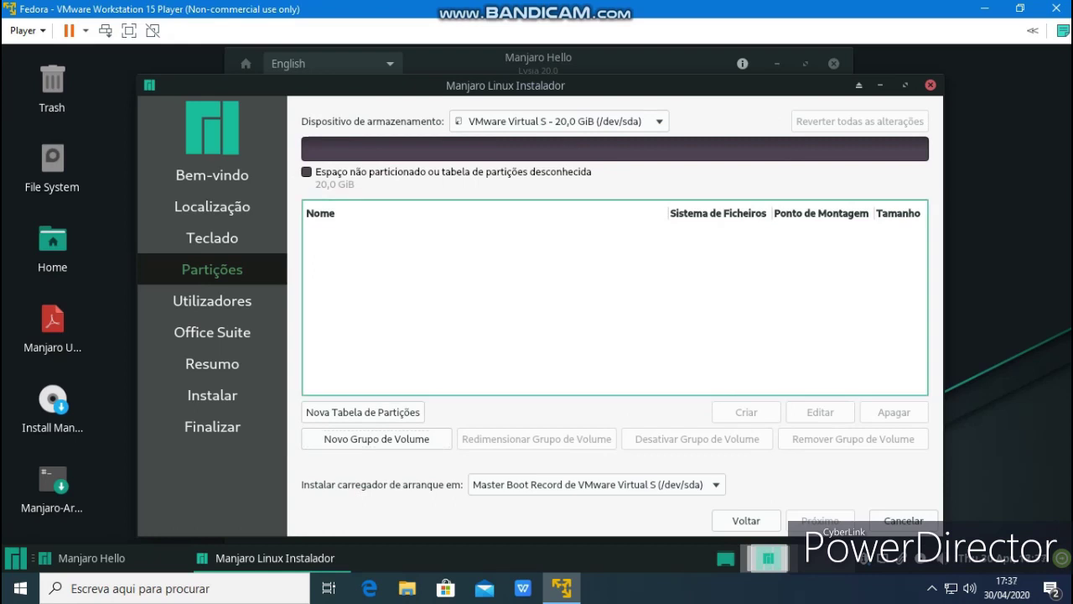
pyautogui.click(364, 412)
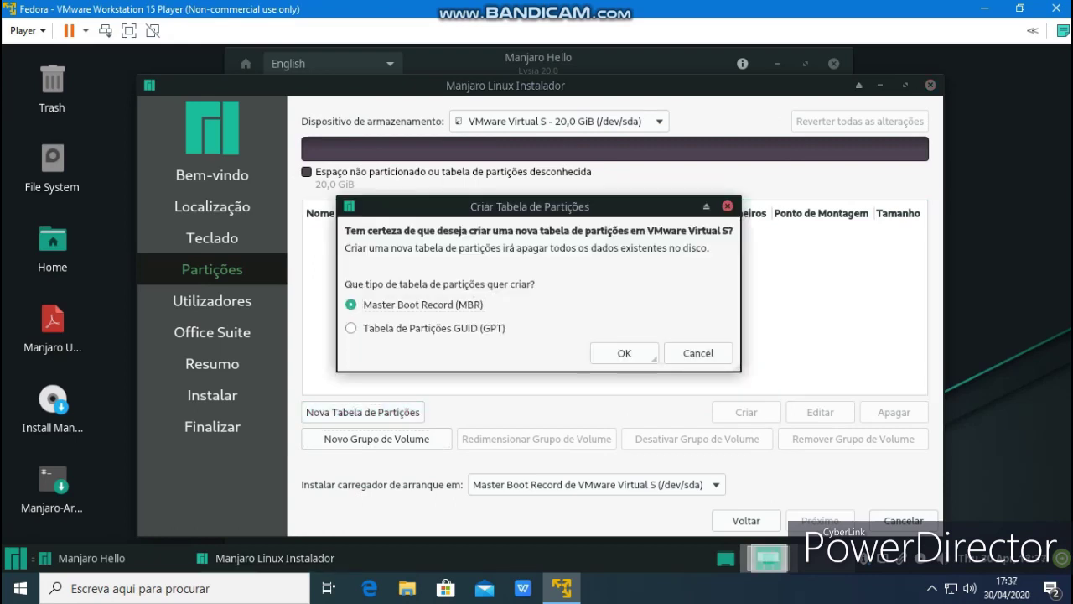
# Create an MBR partition table and a 20 GiB ext4 partition in the free space
pyautogui.click(654, 357)
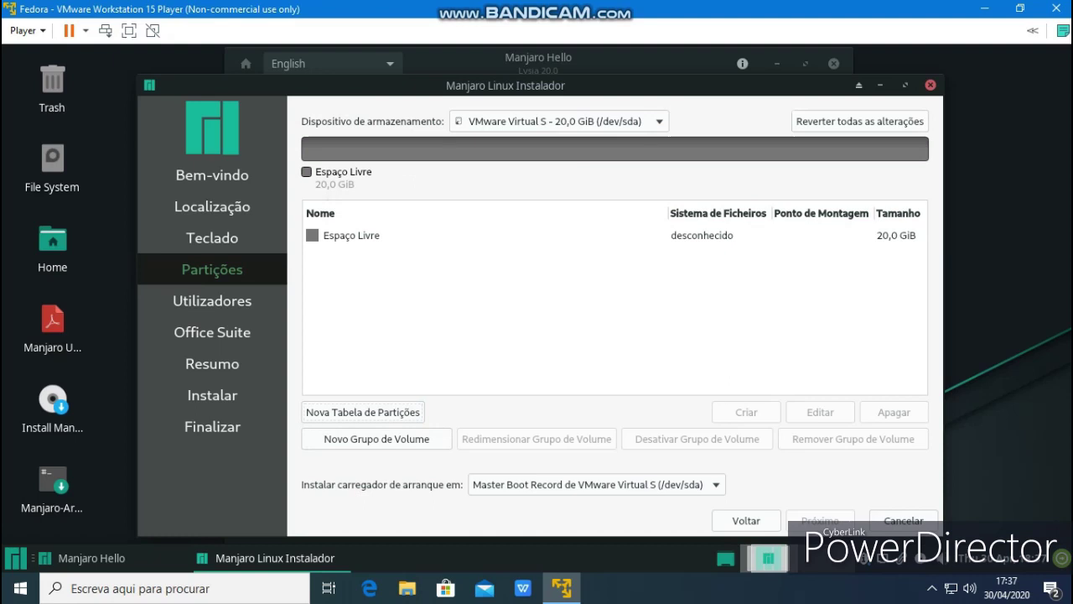
pyautogui.click(487, 235)
pyautogui.click(747, 412)
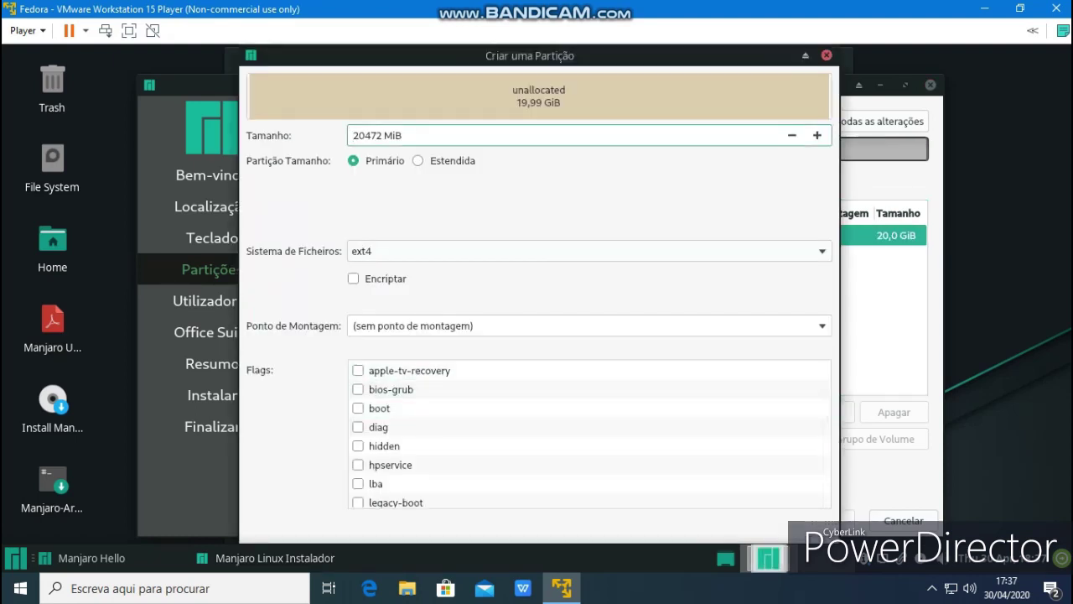
pyautogui.click(587, 255)
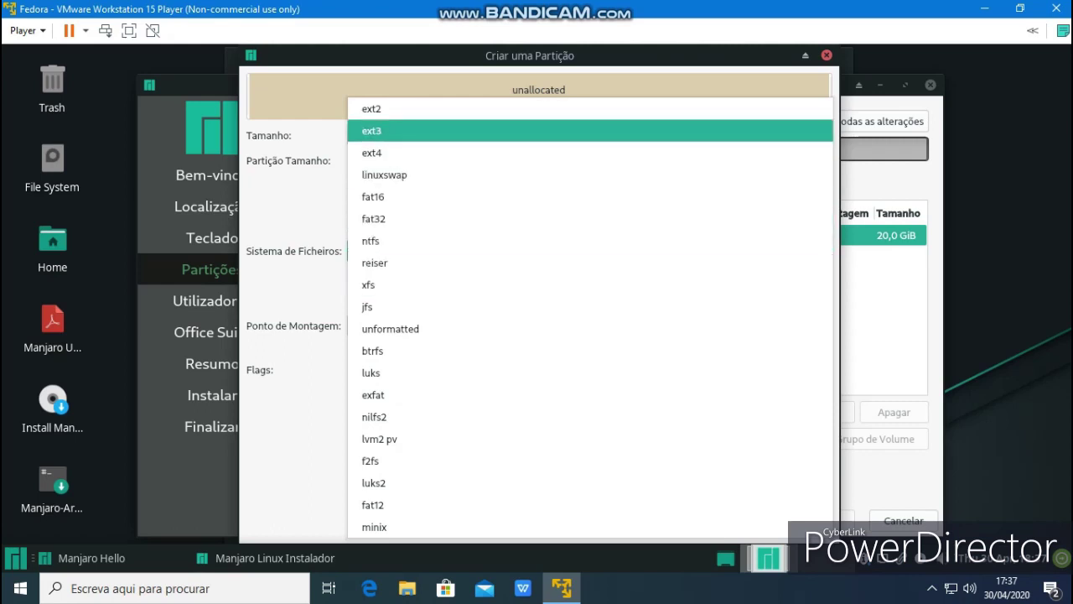
pyautogui.click(420, 153)
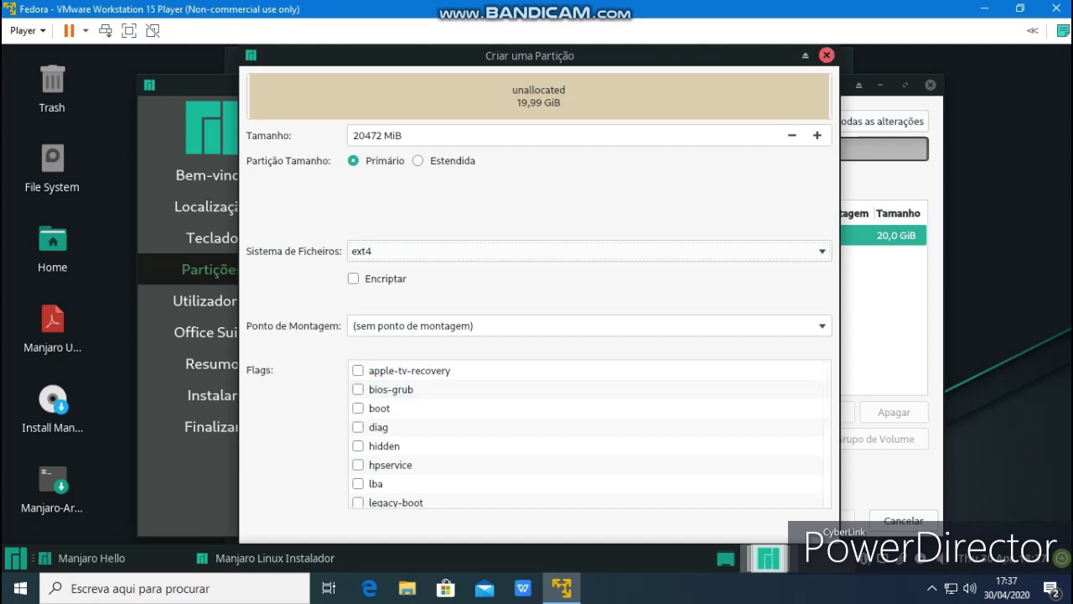
pyautogui.click(827, 55)
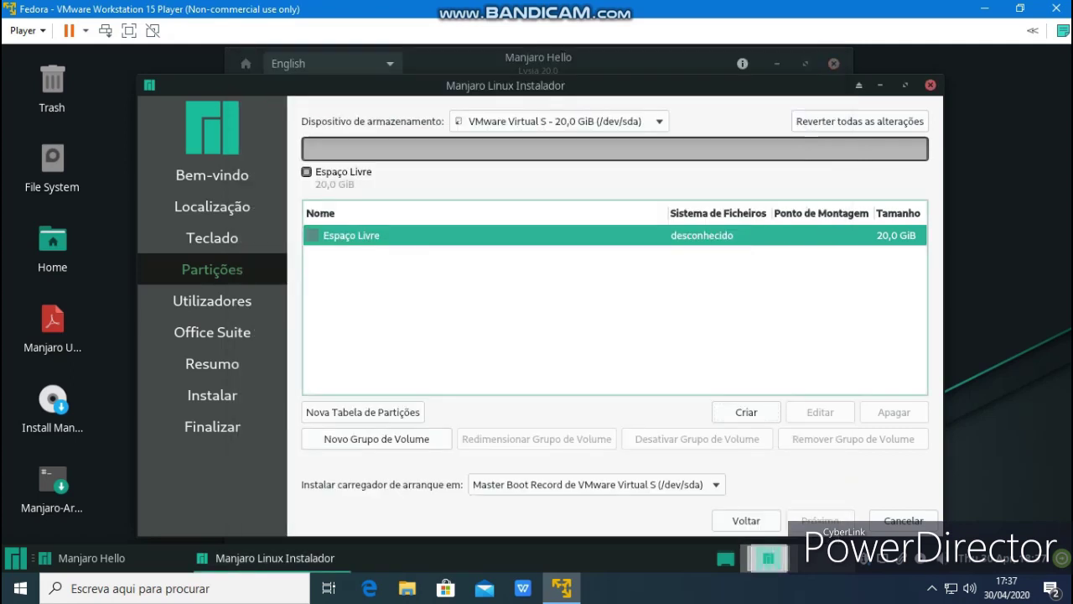
pyautogui.click(746, 411)
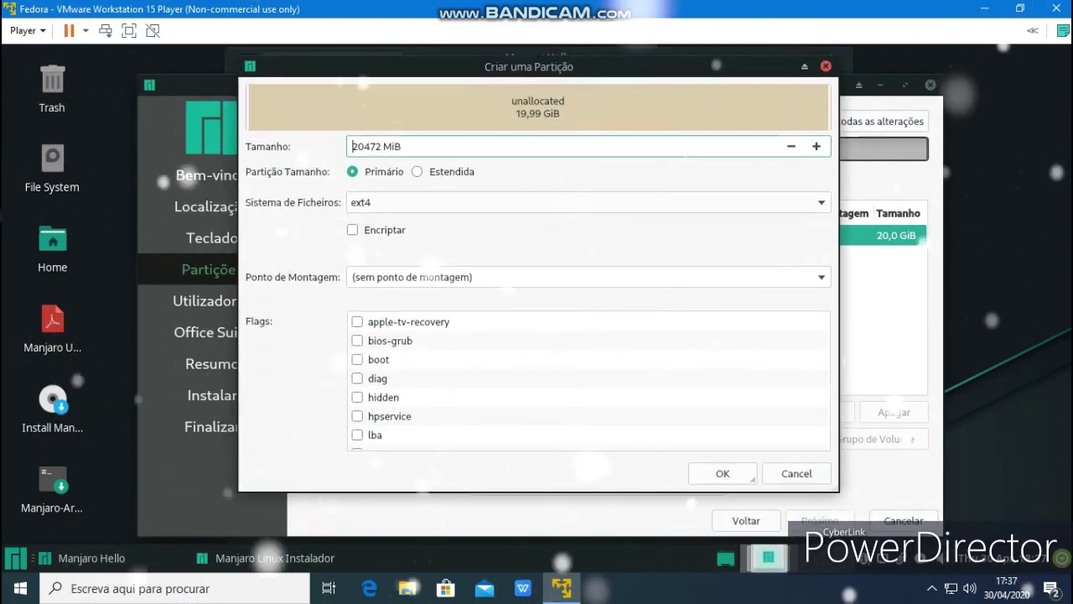
pyautogui.click(751, 474)
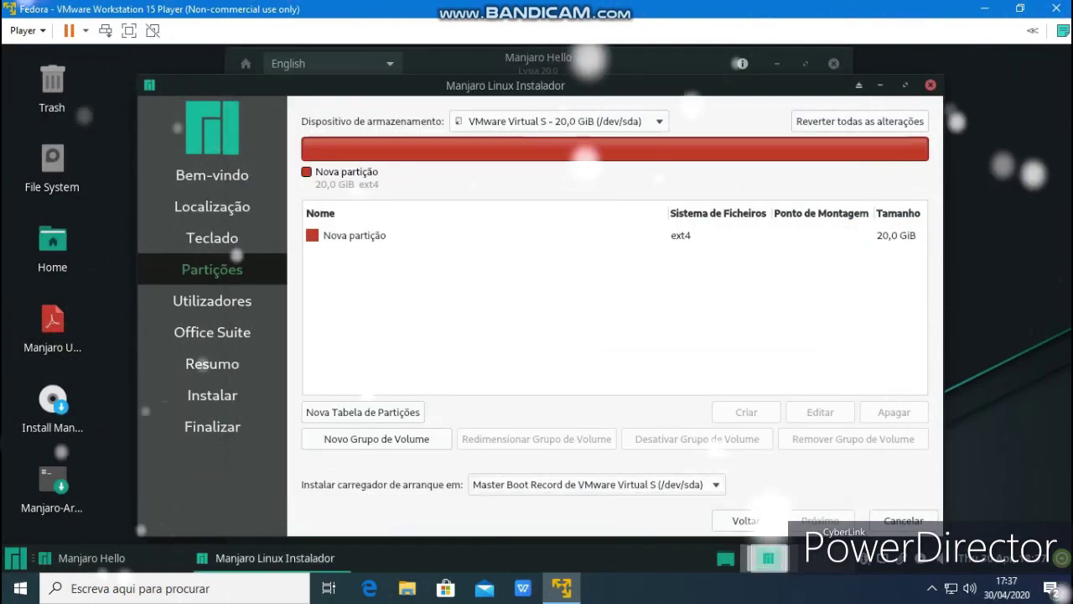
# Edit the new ext4 partition to mount at /, confirm, and continue to user setup
pyautogui.click(419, 235)
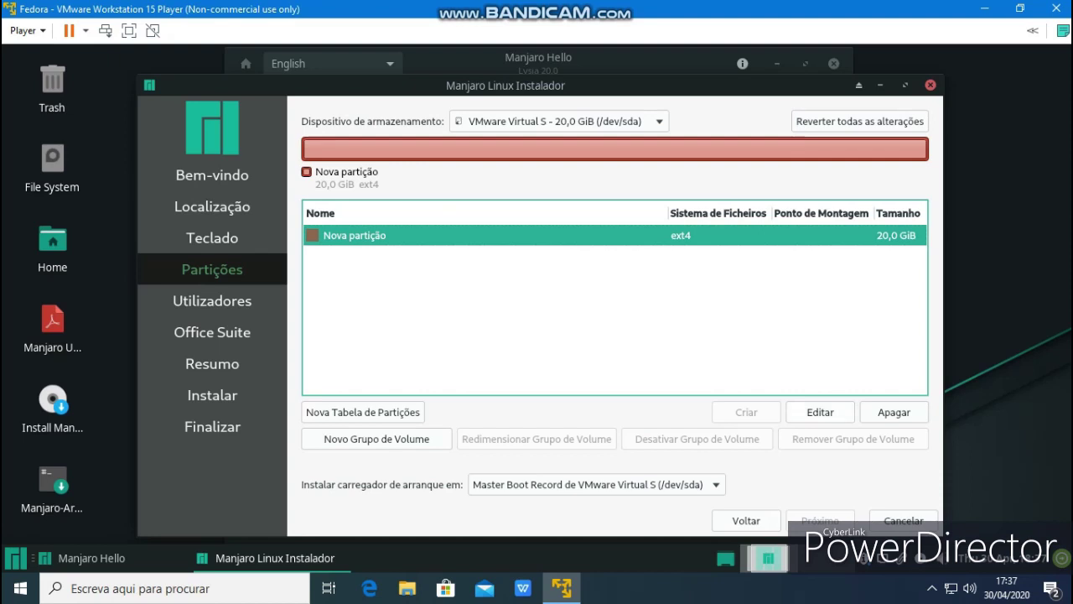
pyautogui.click(820, 412)
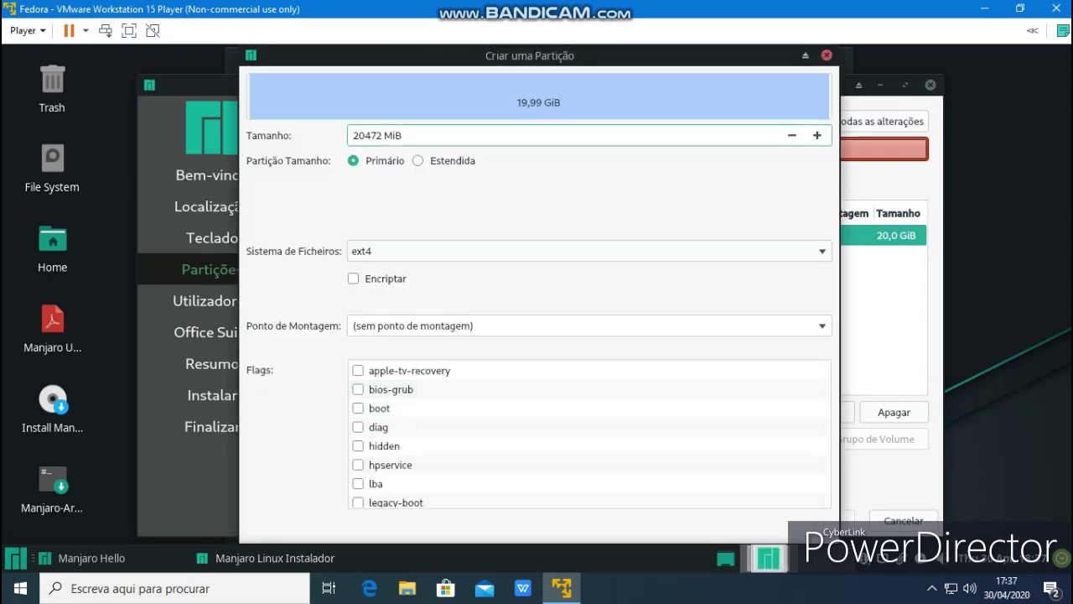
pyautogui.click(475, 326)
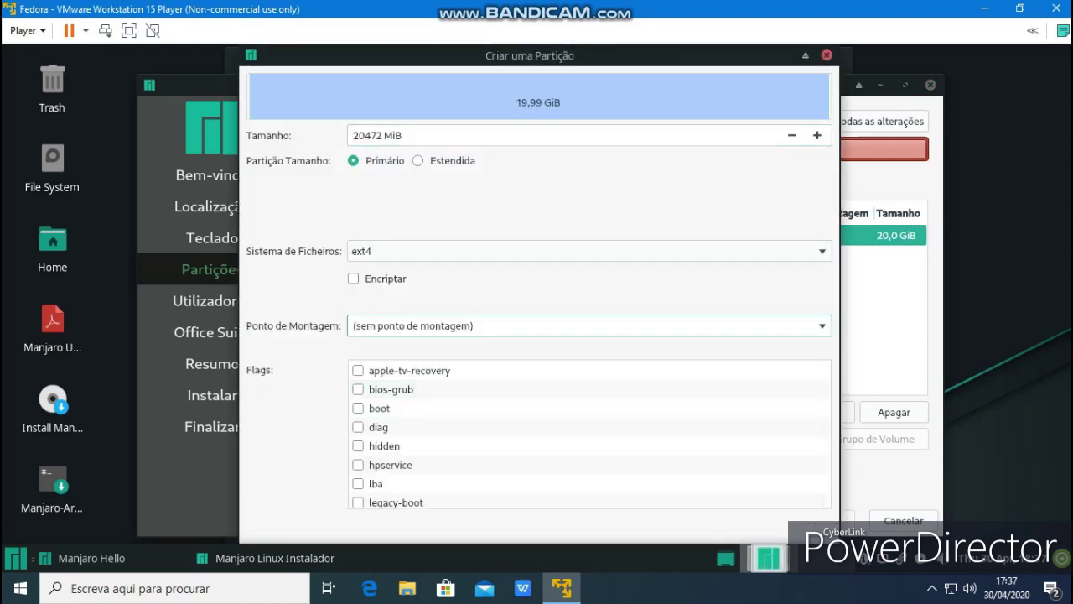
pyautogui.click(822, 325)
pyautogui.click(503, 347)
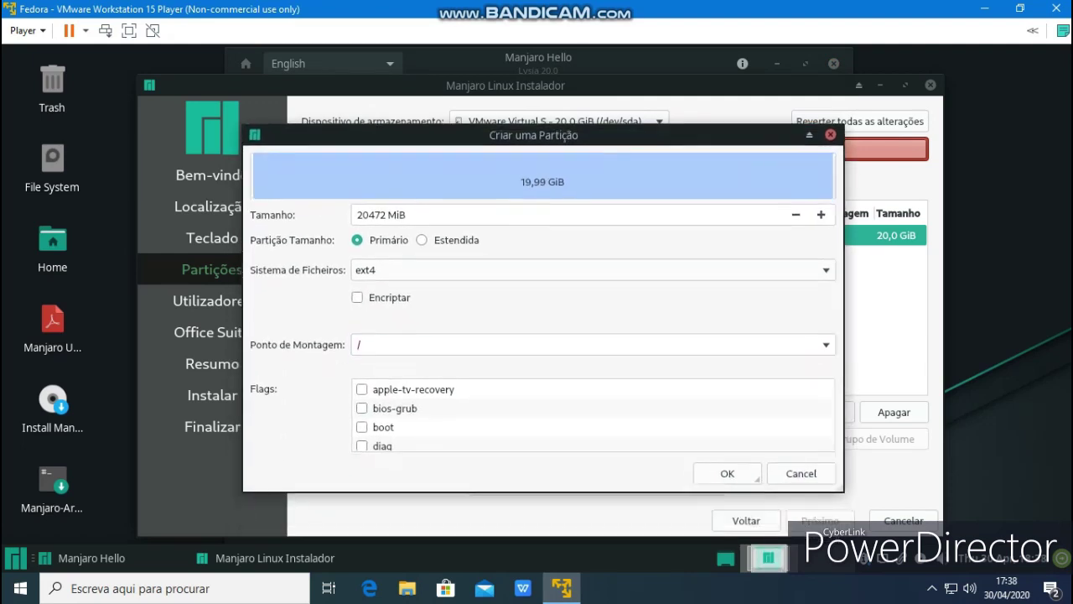
pyautogui.press('Return')
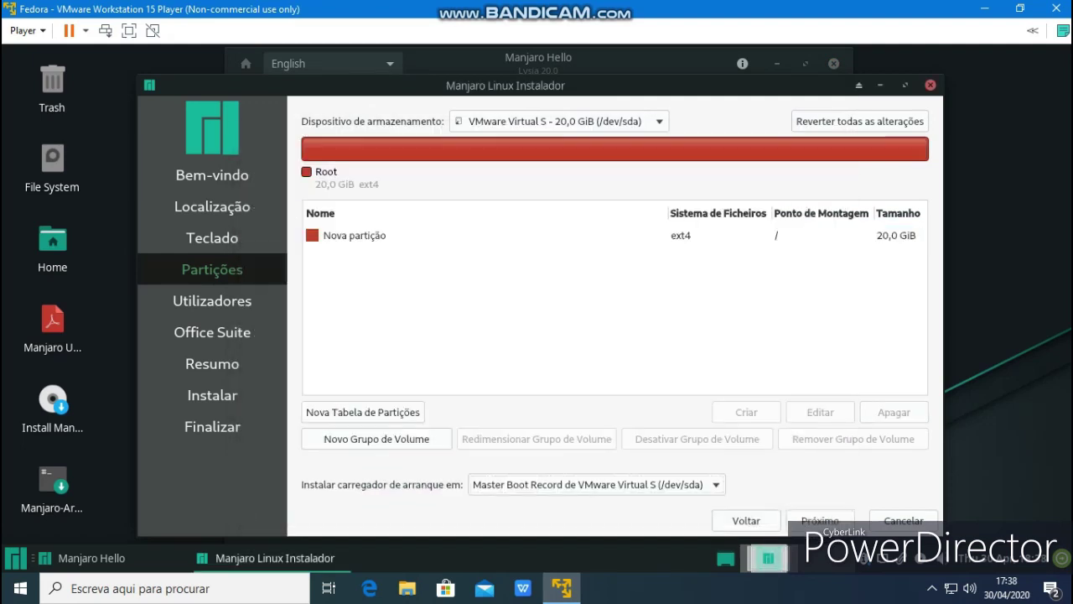
pyautogui.hotkey('alt', 'p')
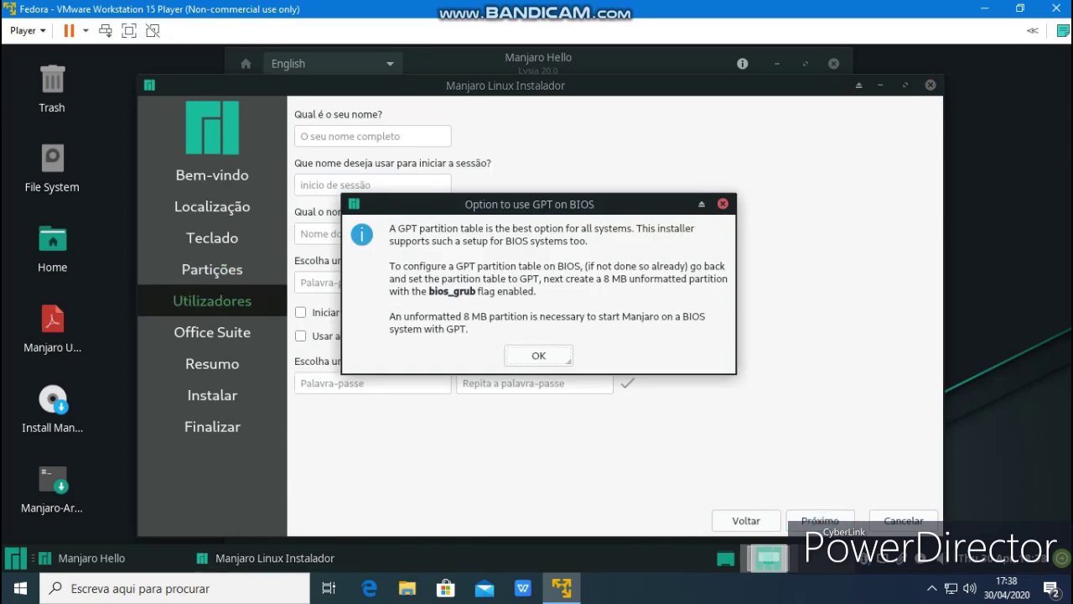
# Dismiss the GPT-on-BIOS notice and enter the user's name and matching account password
pyautogui.press('Return')
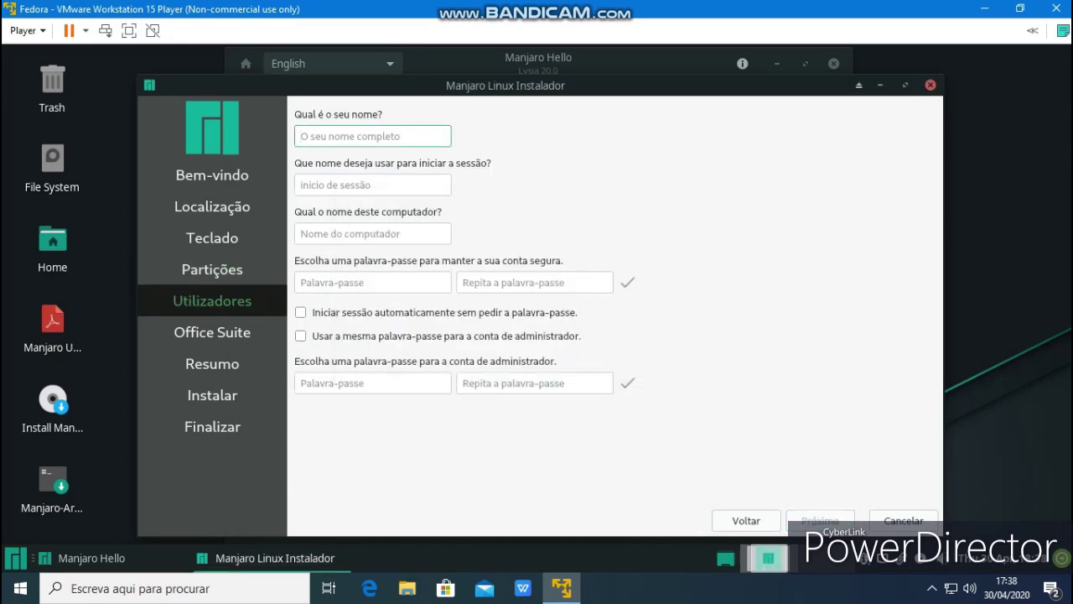
pyautogui.write('jose')
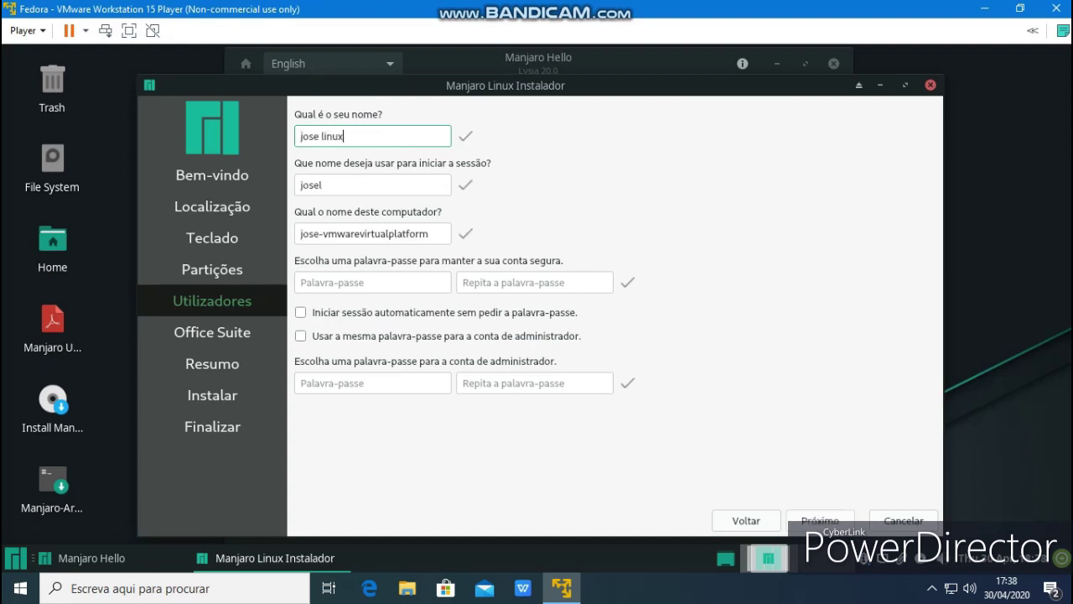
pyautogui.write(' linux')
pyautogui.click(372, 282)
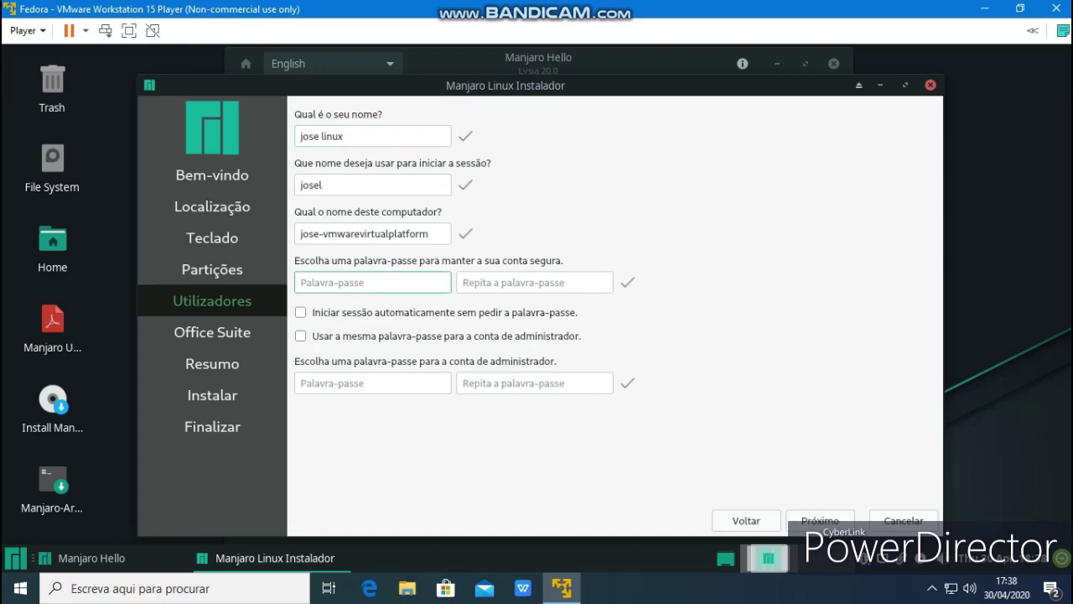
pyautogui.write('12')
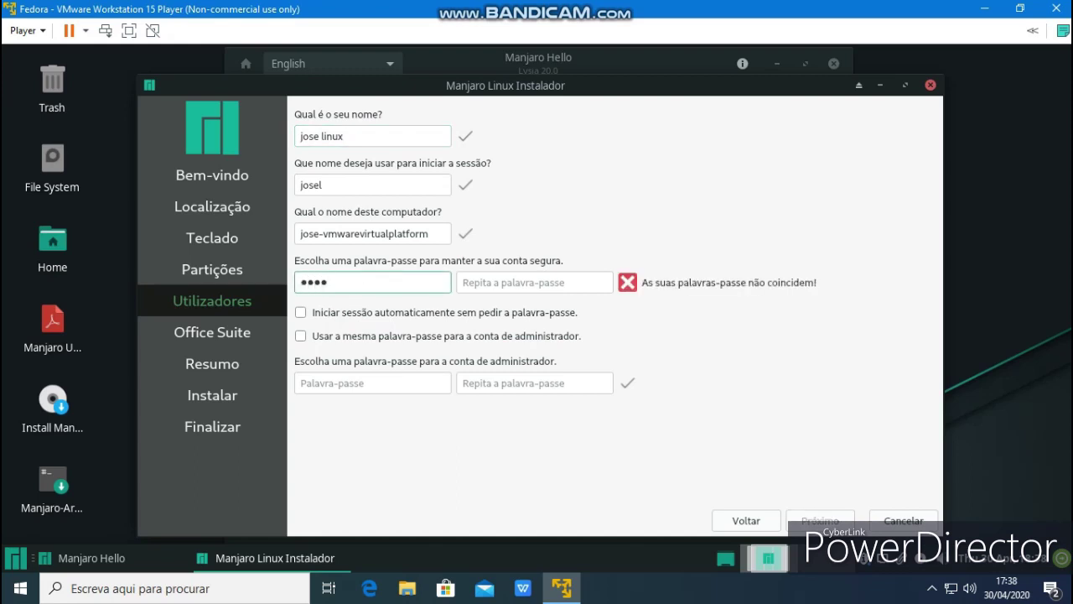
pyautogui.write('12')
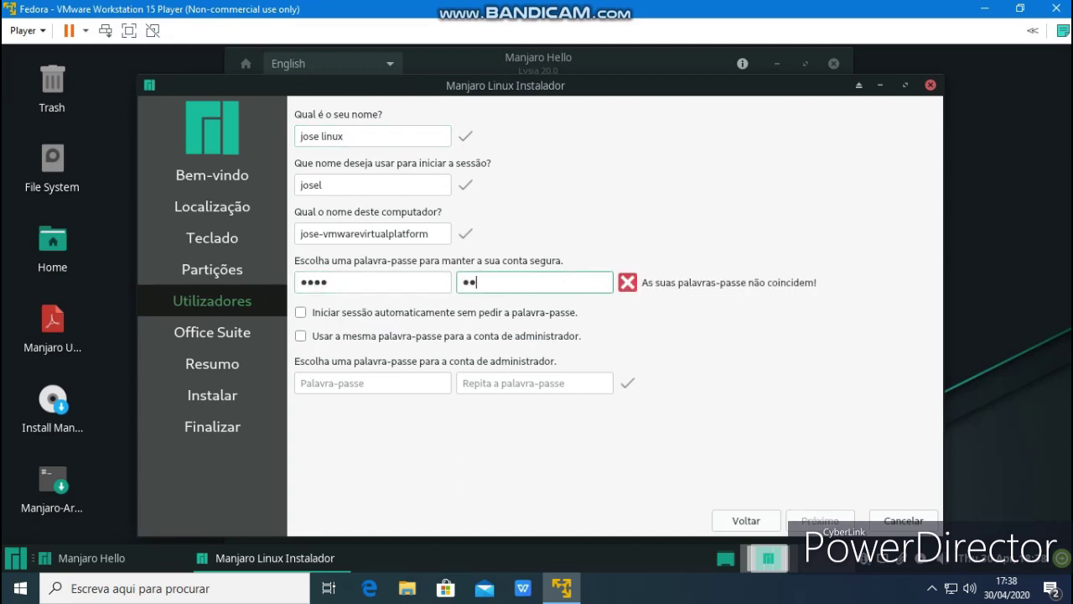
pyautogui.write('34')
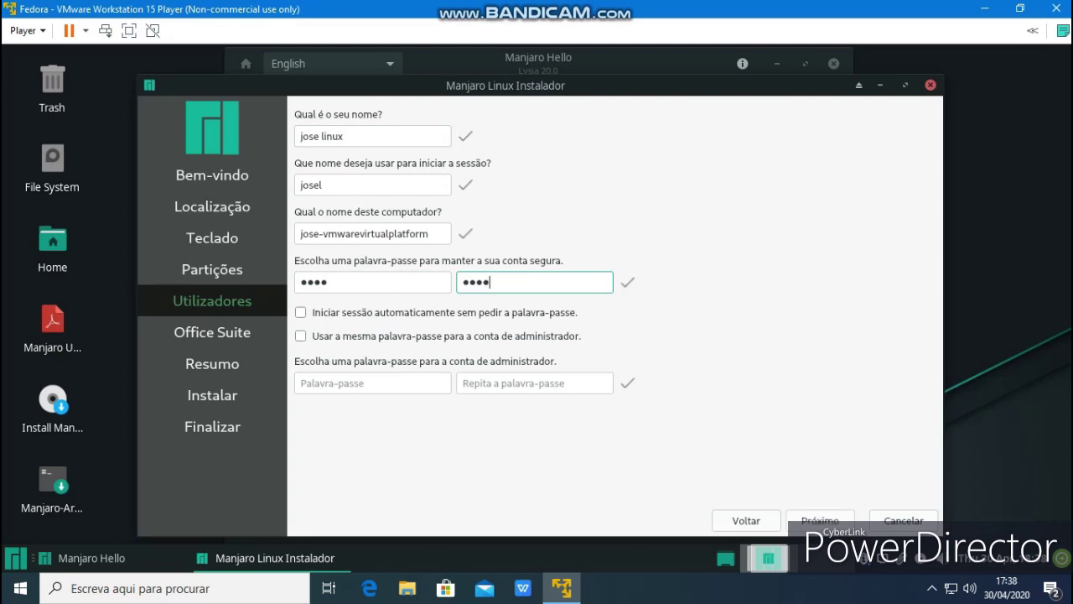
pyautogui.press('Return')
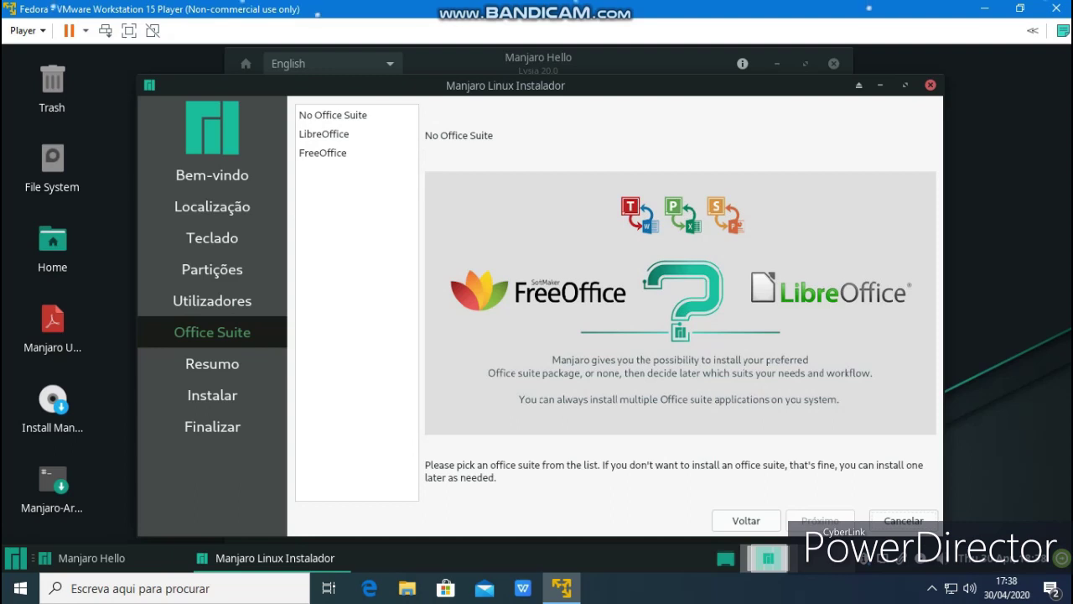
# Preview FreeOffice and LibreOffice, choose No Office Suite, then ask to cancel the installation
pyautogui.click(336, 152)
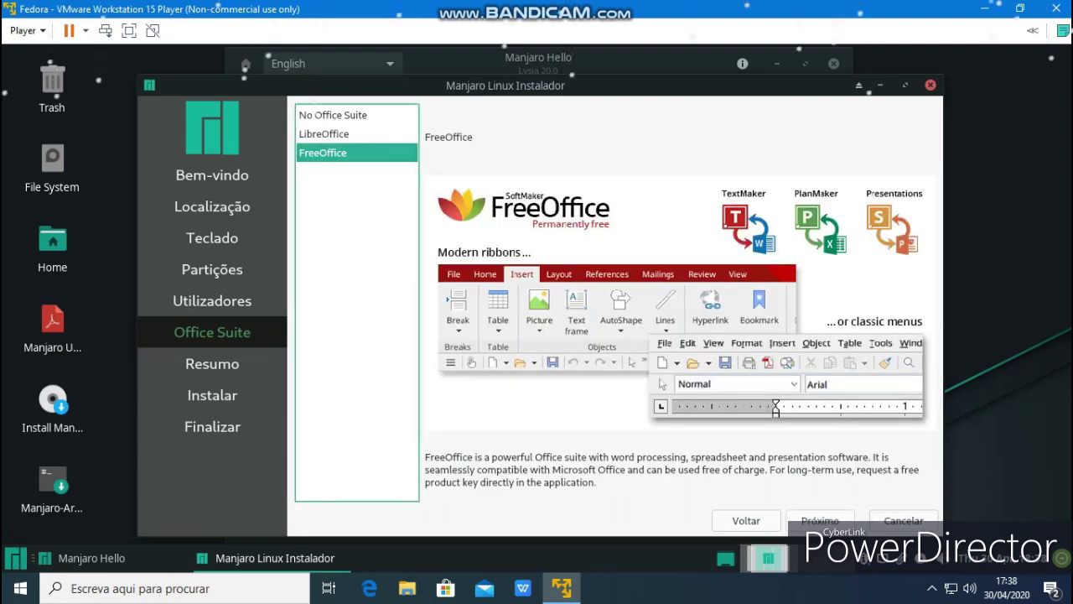
pyautogui.click(335, 134)
pyautogui.click(336, 115)
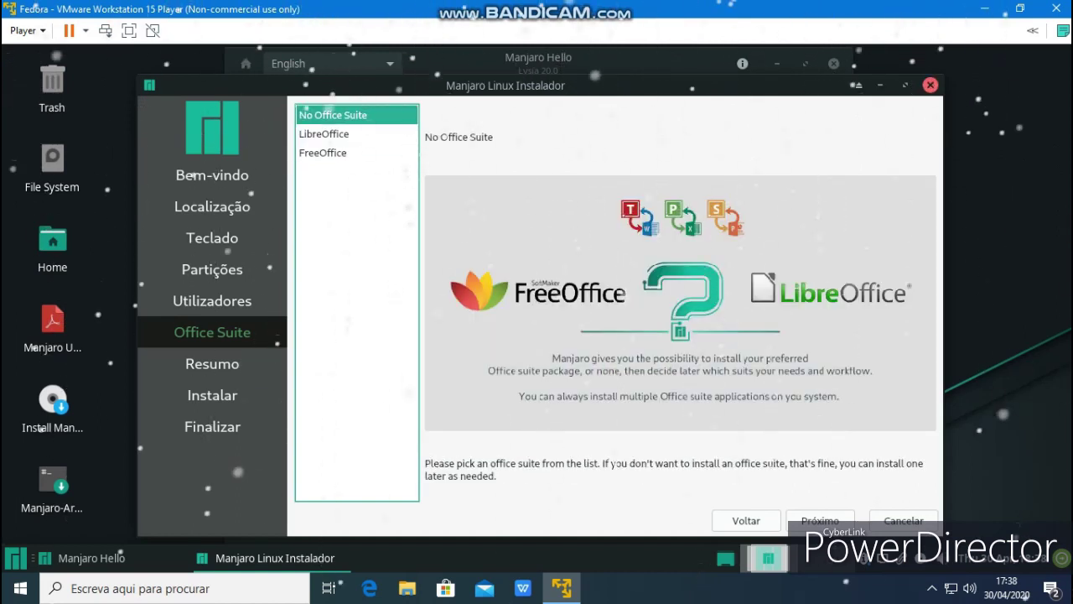
pyautogui.hotkey('alt', 'F4')
# Confirm cancelling the installation and close the Manjaro Hello window
pyautogui.click(501, 311)
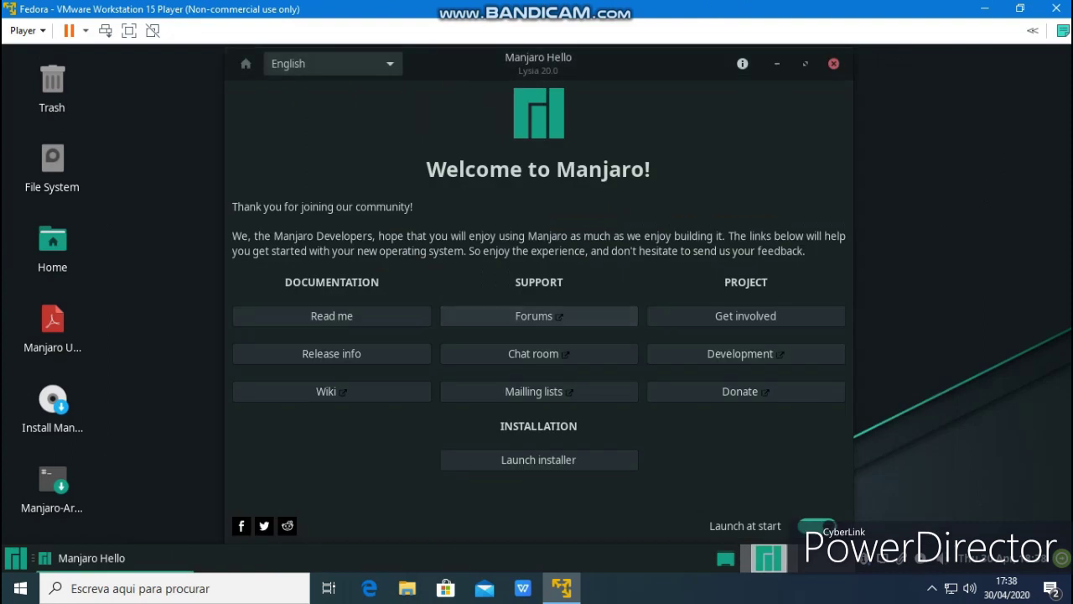
pyautogui.click(718, 316)
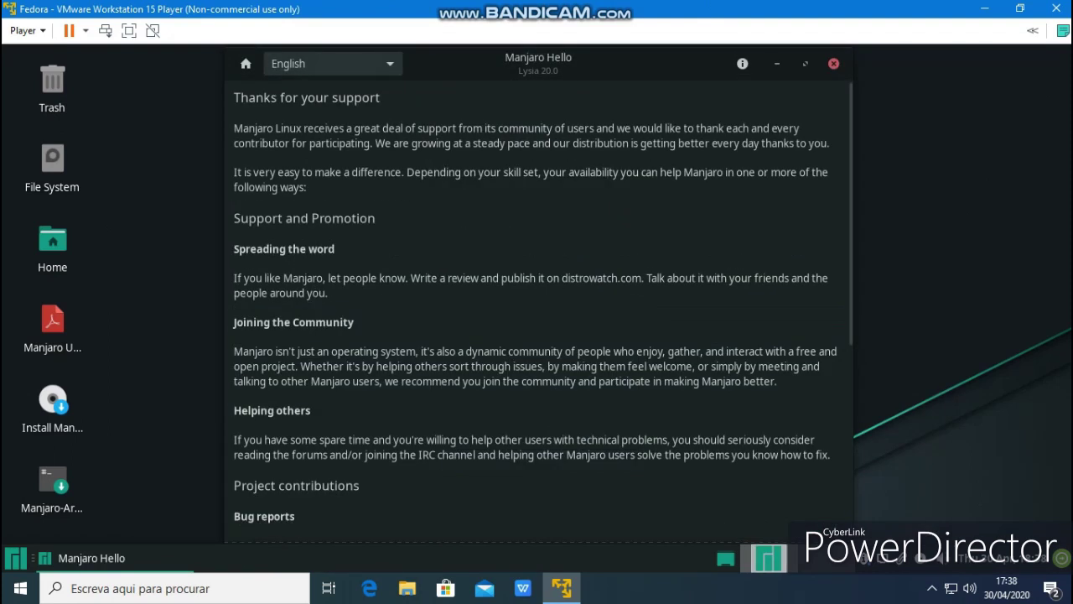
pyautogui.click(834, 63)
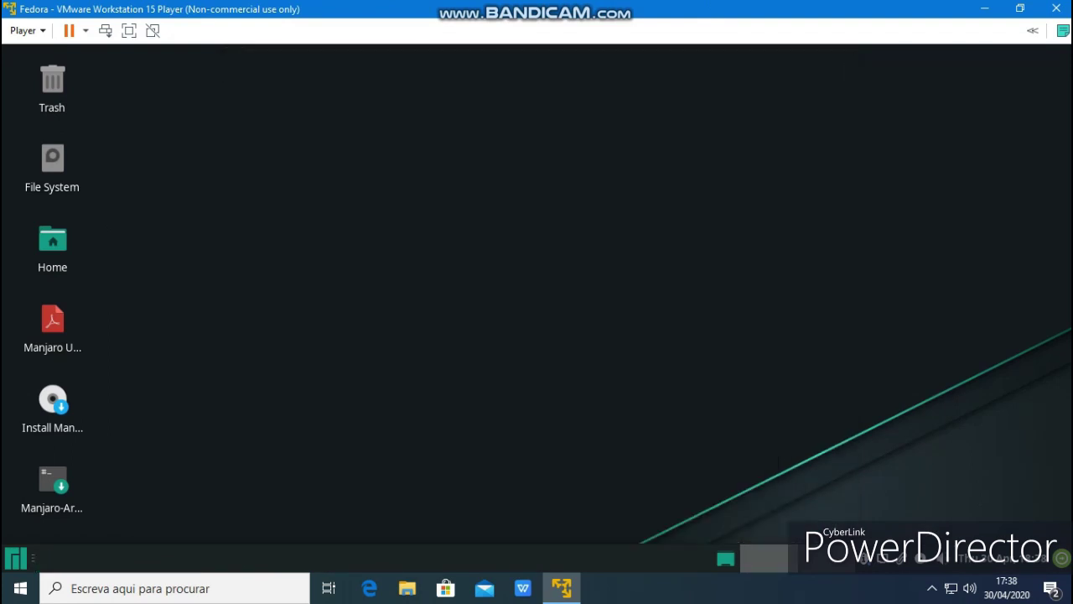
# Launch Firefox from the Whisker menu and open the Home folder in the file manager
pyautogui.press('super')
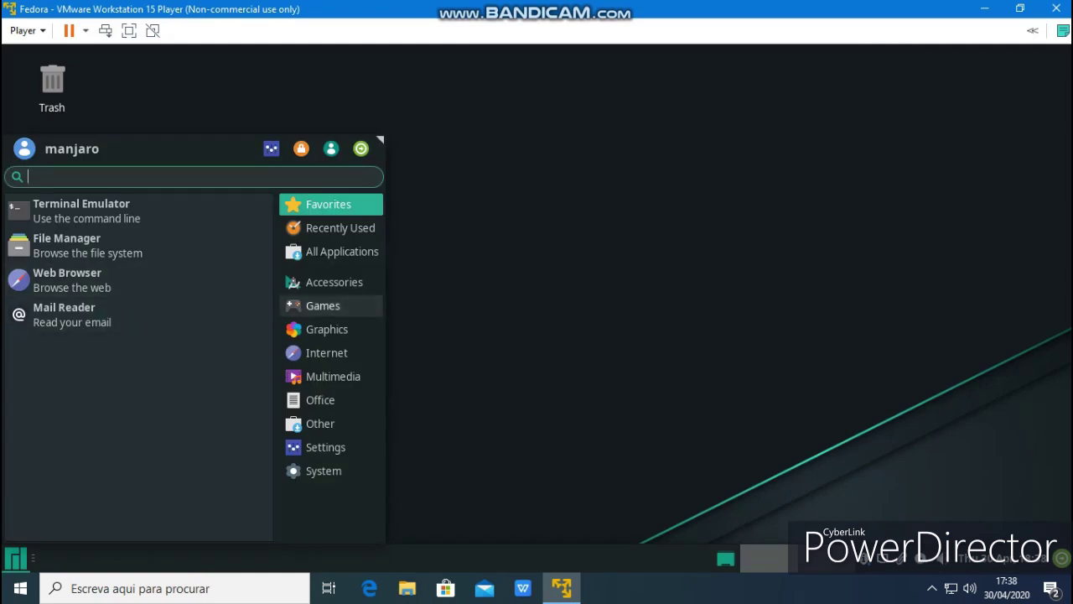
pyautogui.click(71, 279)
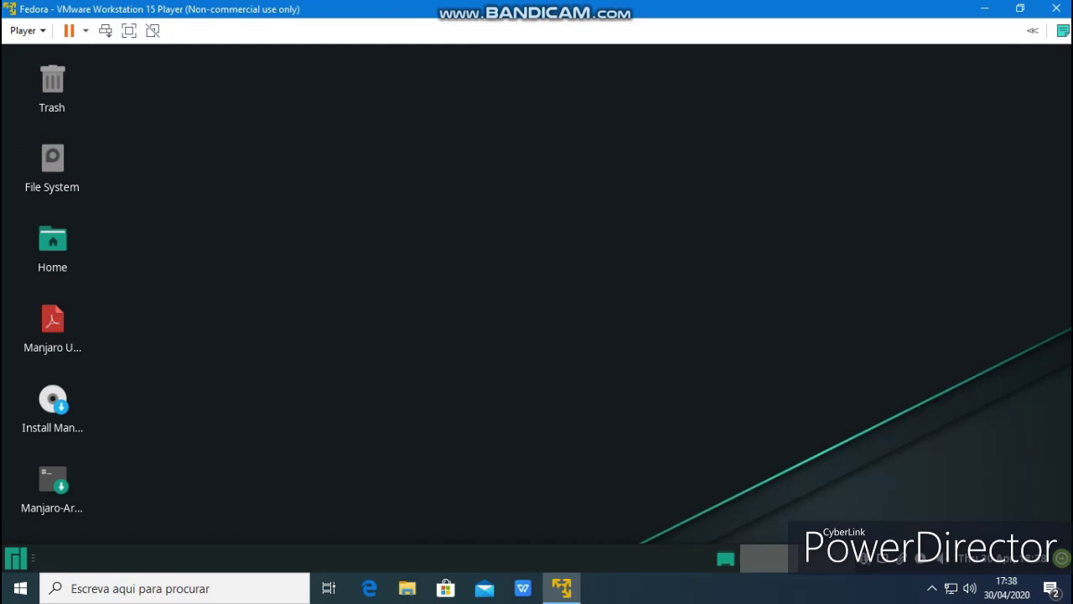
pyautogui.click(52, 243)
pyautogui.doubleClick(52, 244)
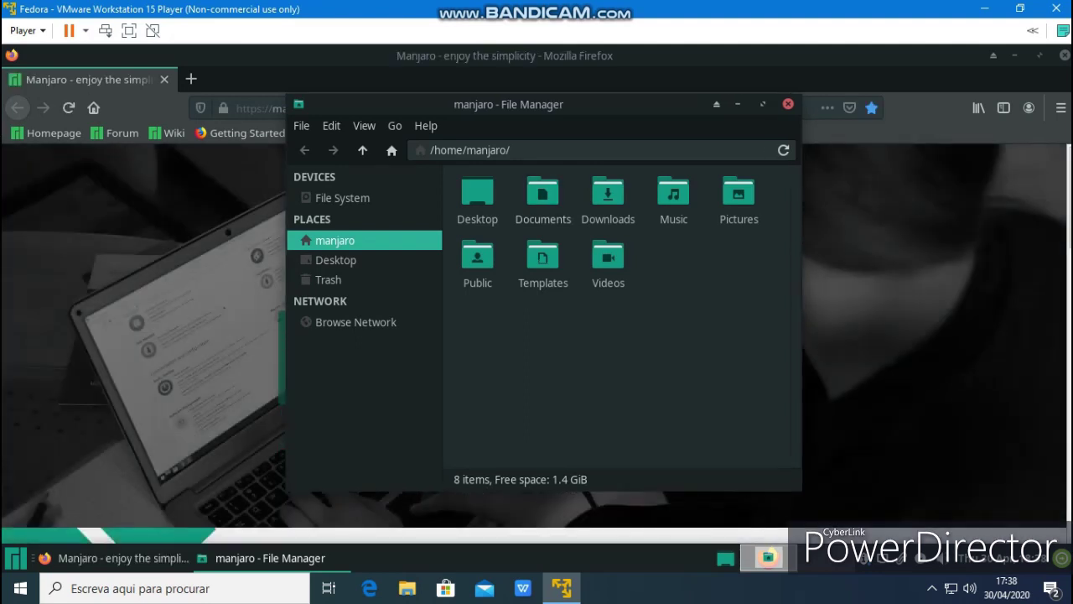
# Close the file manager and search Google for 'gnome look' in a new Firefox tab
pyautogui.moveTo(802, 176); pyautogui.dragTo(985, 175)
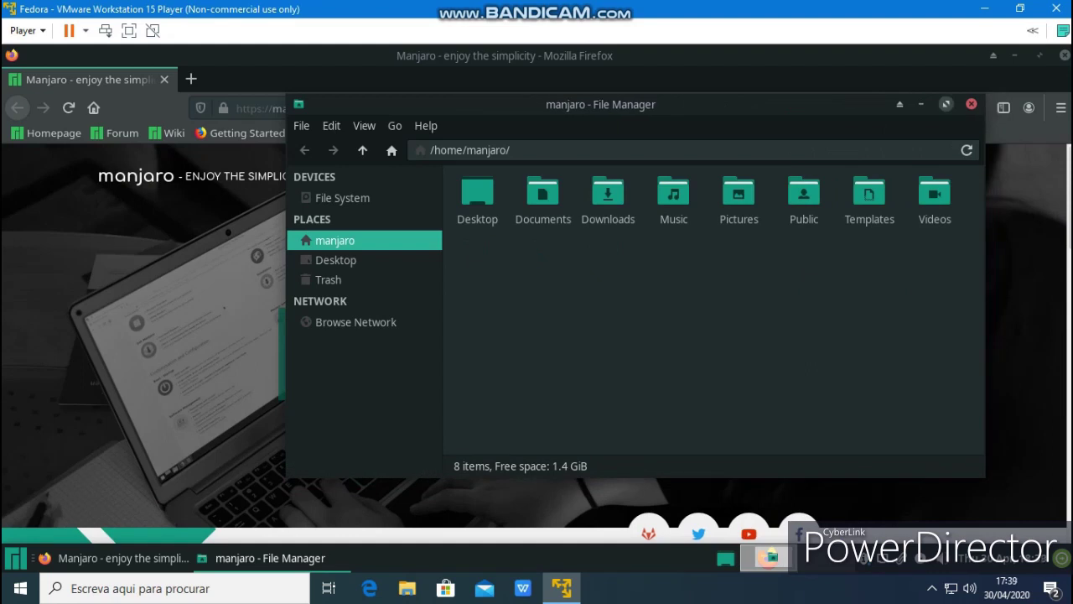
pyautogui.click(971, 104)
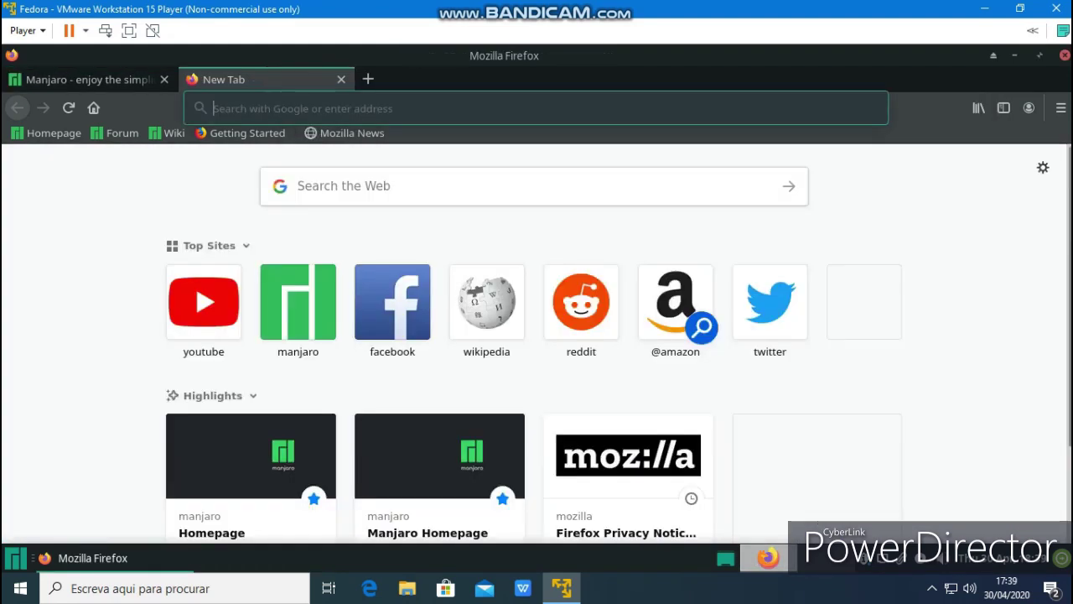
pyautogui.click(191, 79)
pyautogui.write('gnome')
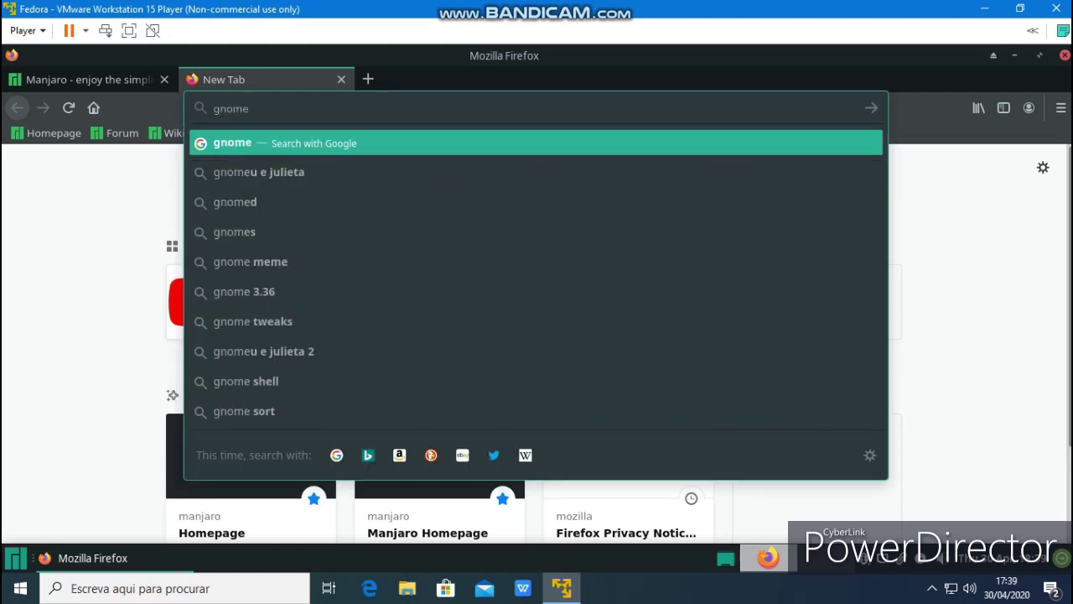
pyautogui.write(' loj')
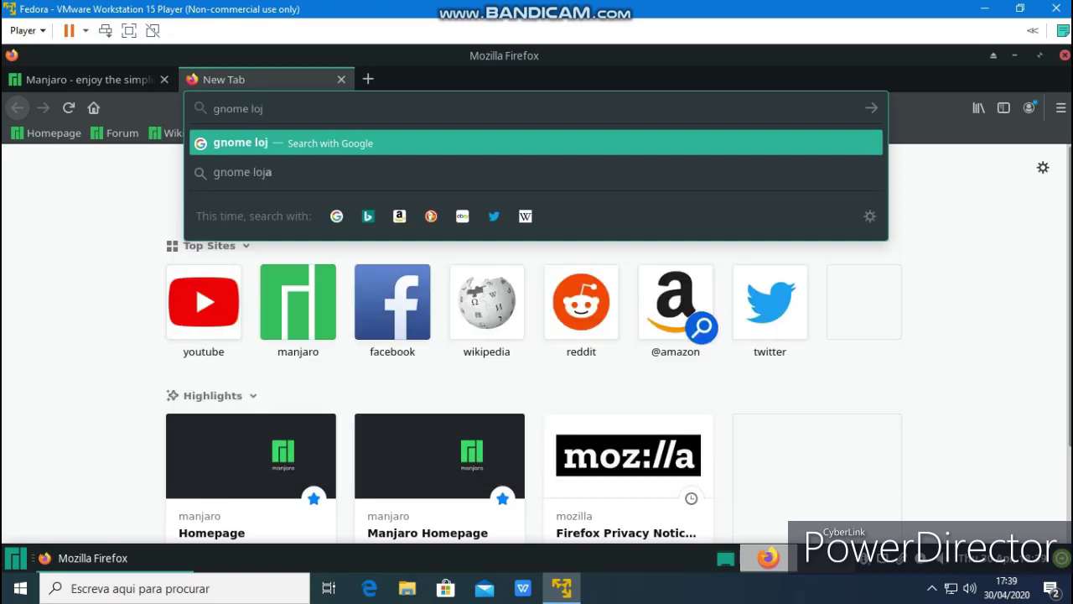
pyautogui.press('BackSpace')
pyautogui.press('BackSpace')
pyautogui.press('BackSpace')
pyautogui.write('lok')
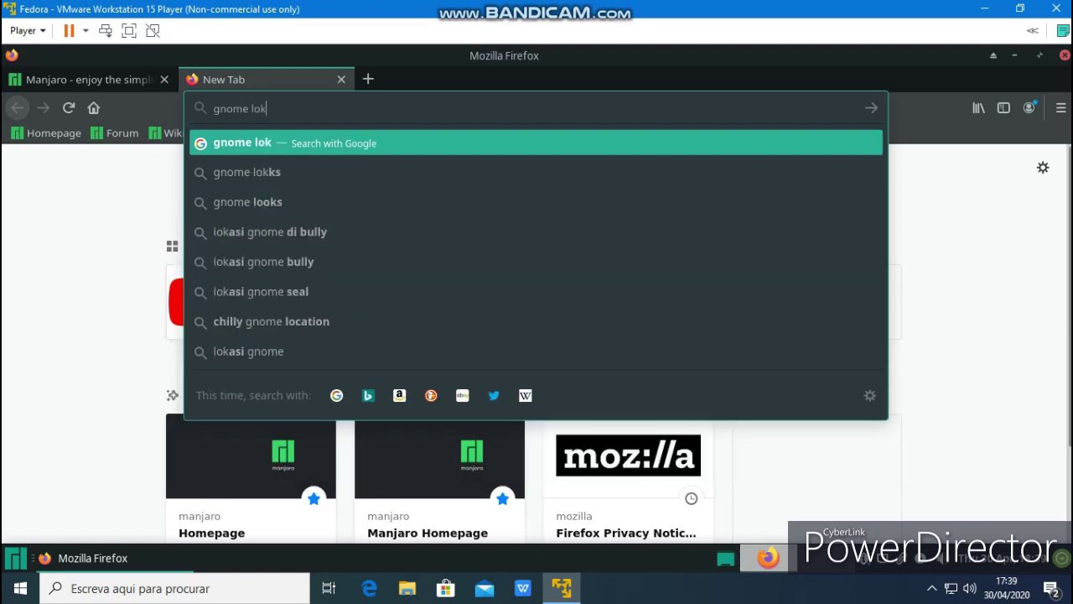
pyautogui.press('Return')
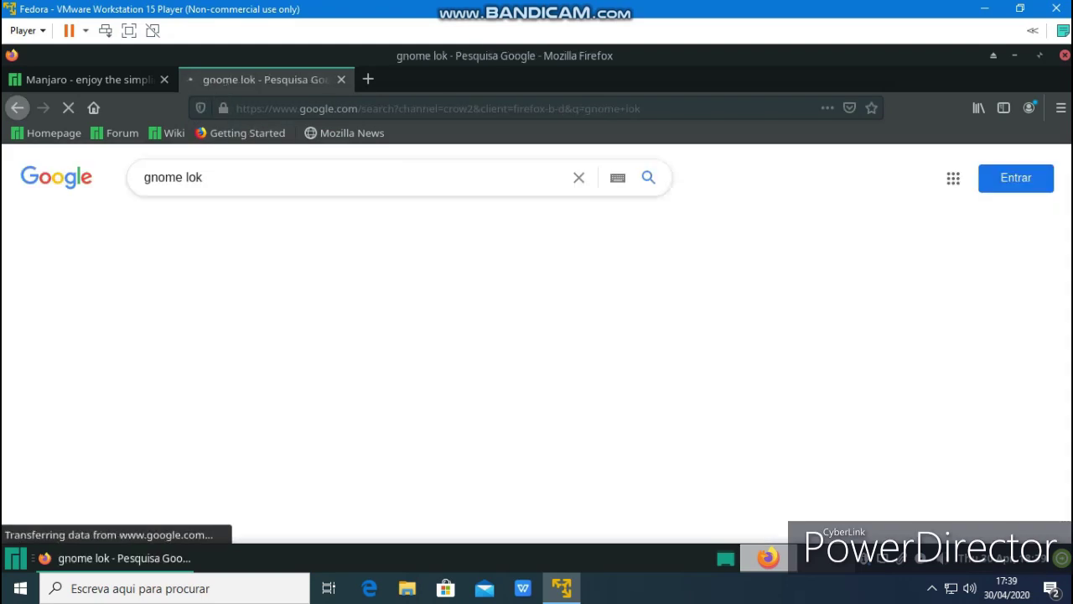
# Go to the Gnome Look site and scroll through its latest theme listings
pyautogui.click(188, 487)
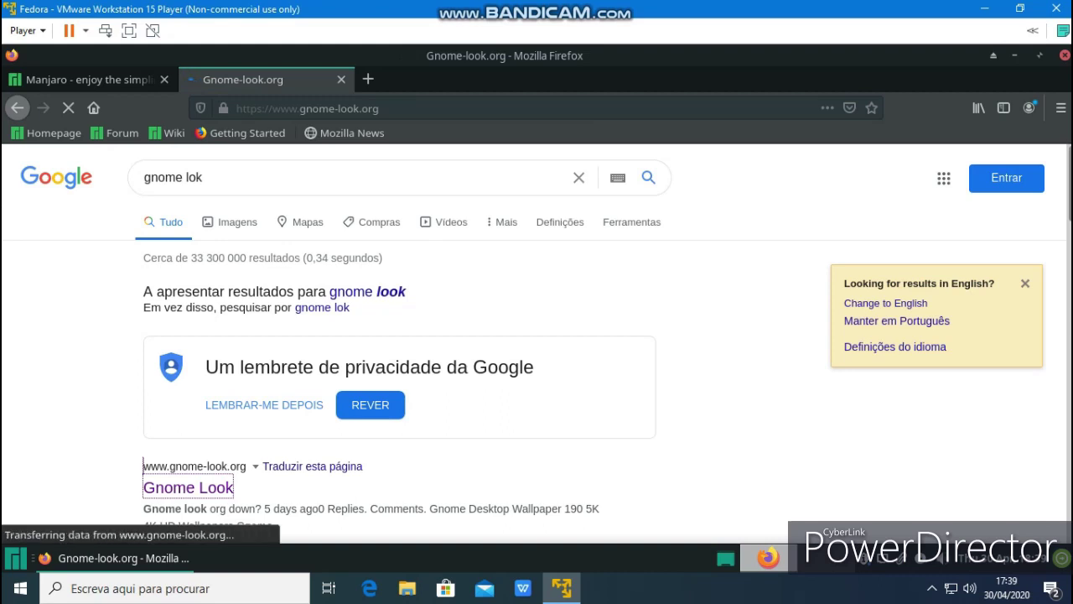
pyautogui.scroll(-3, 536, 335)
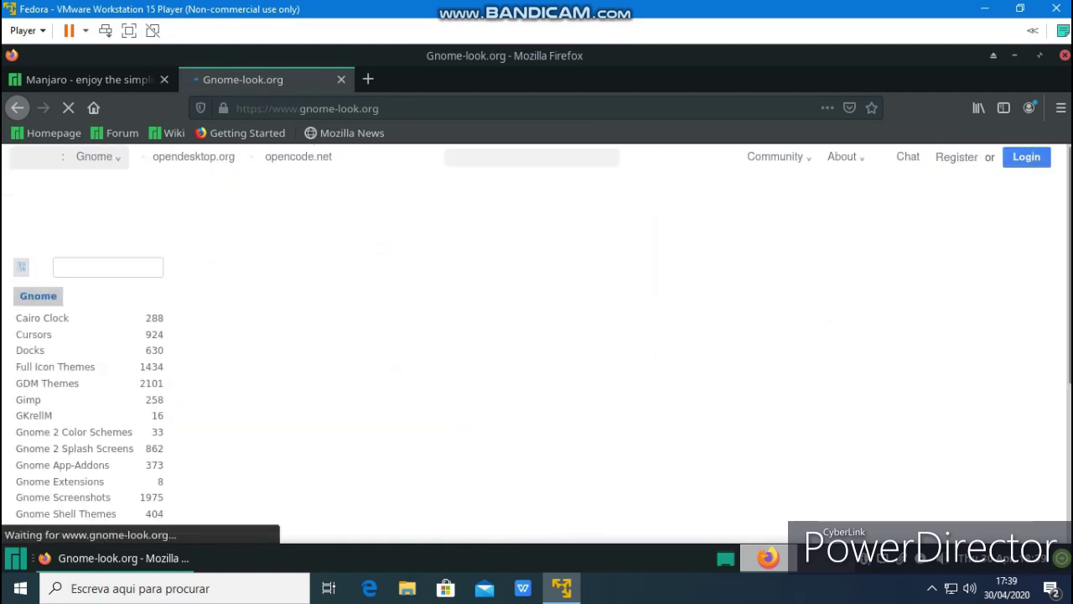
pyautogui.scroll(-1, 537, 335)
pyautogui.scroll(-5, 537, 343)
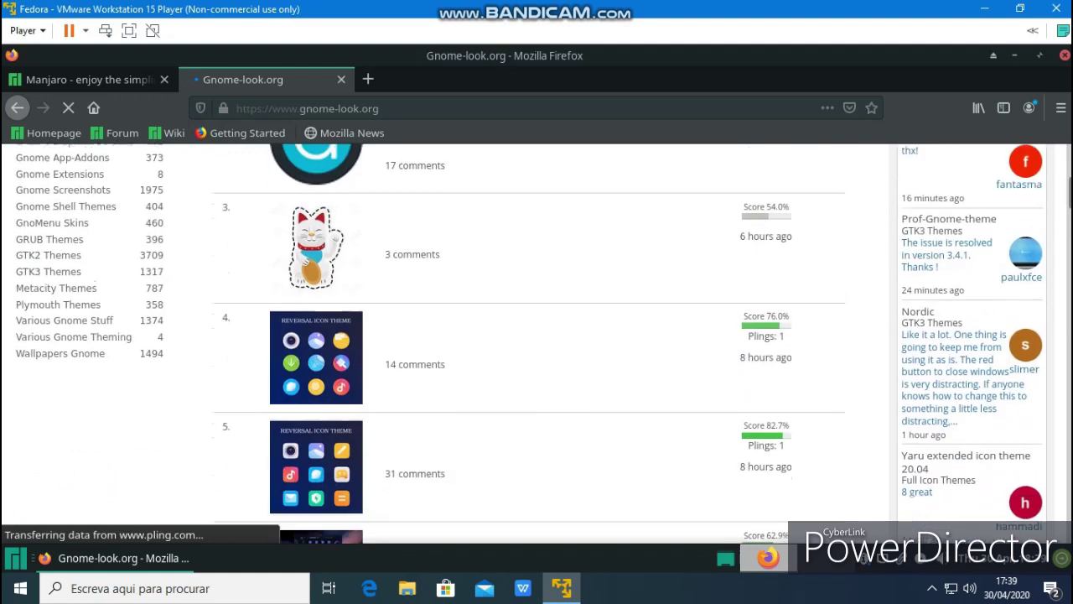
pyautogui.scroll(-4, 537, 344)
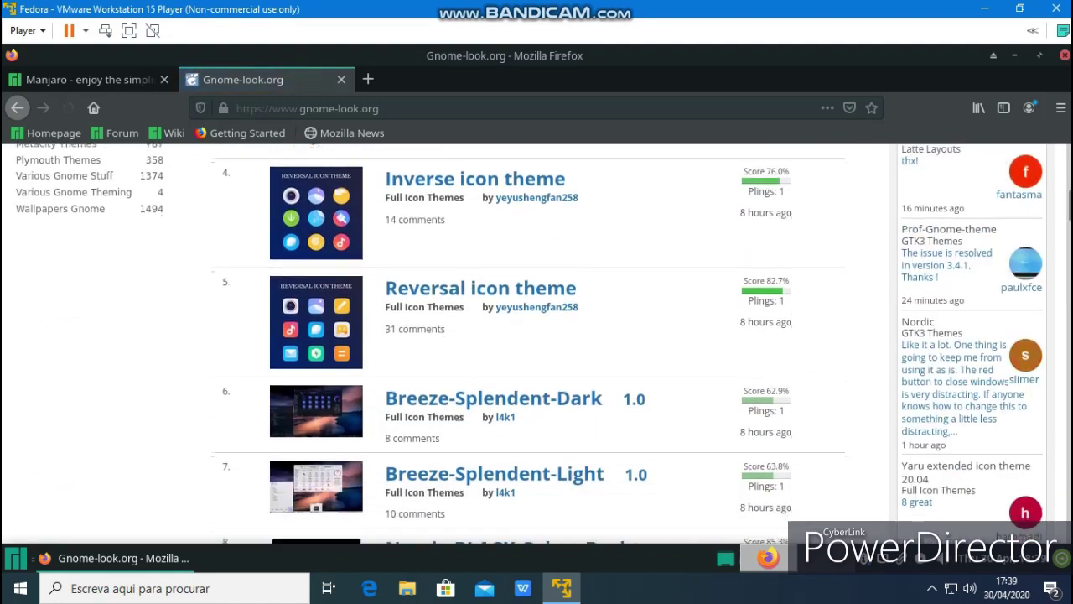
pyautogui.scroll(-5, 537, 344)
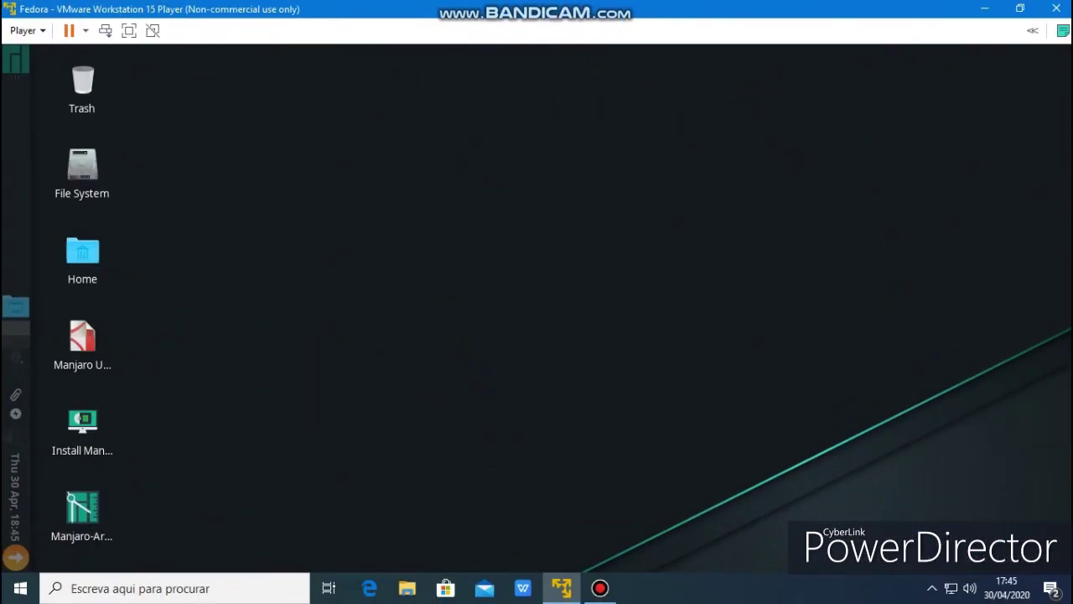
# In Desktop settings, compare the blue-purple, canyon and Manjaro wallpapers, settling on the dark textured one
pyautogui.click(15, 59)
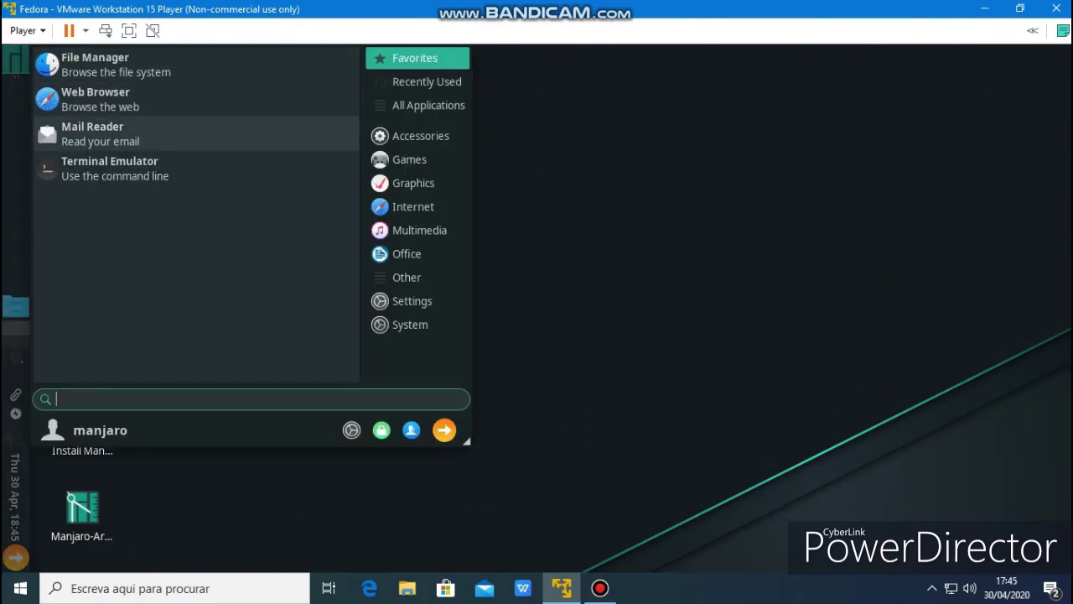
pyautogui.rightClick(484, 147)
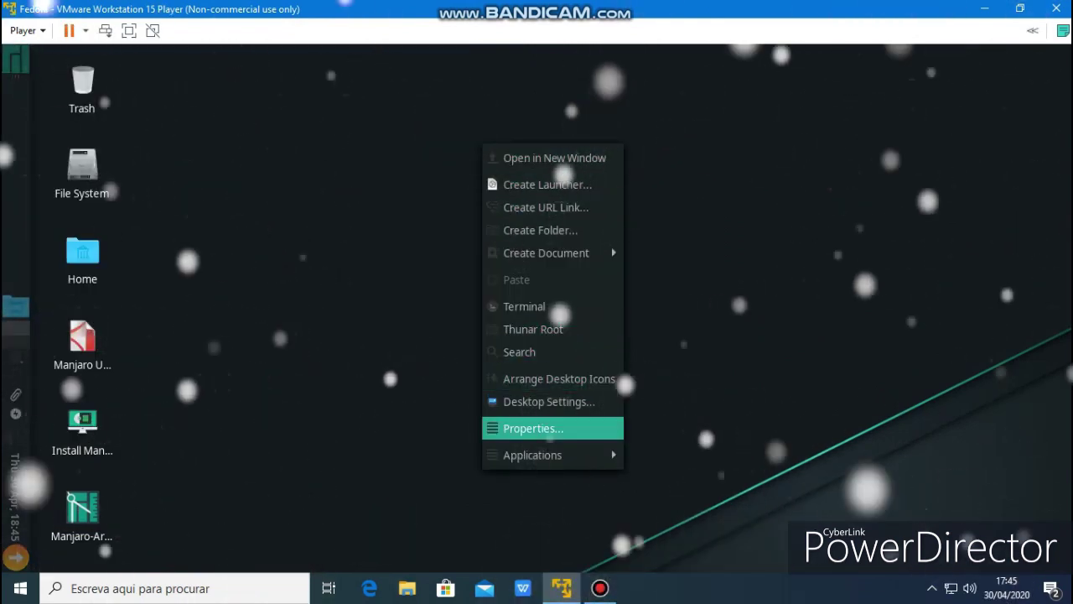
pyautogui.click(548, 401)
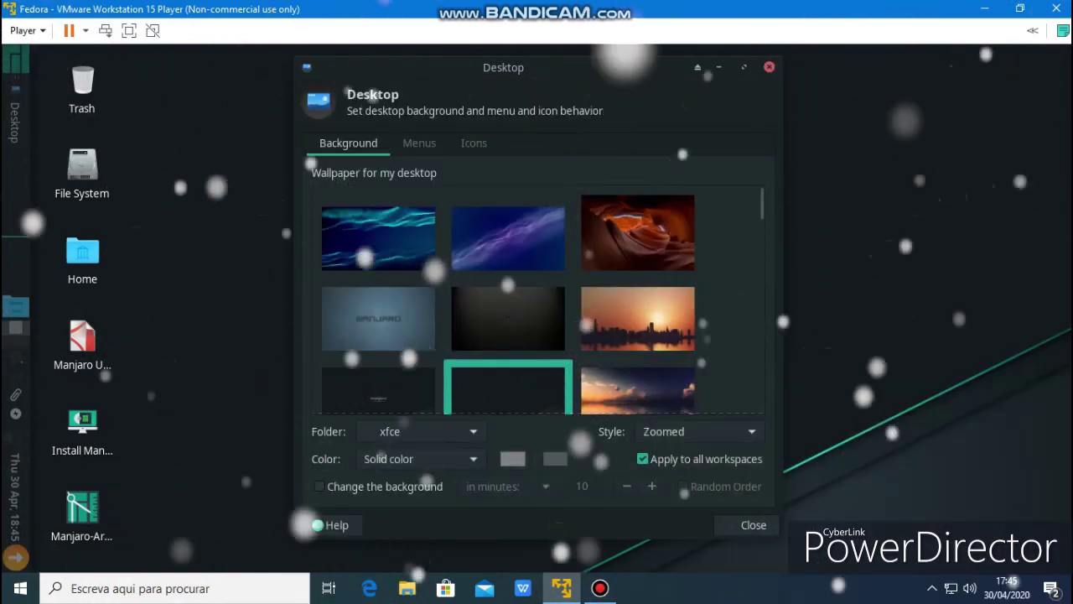
pyautogui.click(508, 238)
pyautogui.click(637, 232)
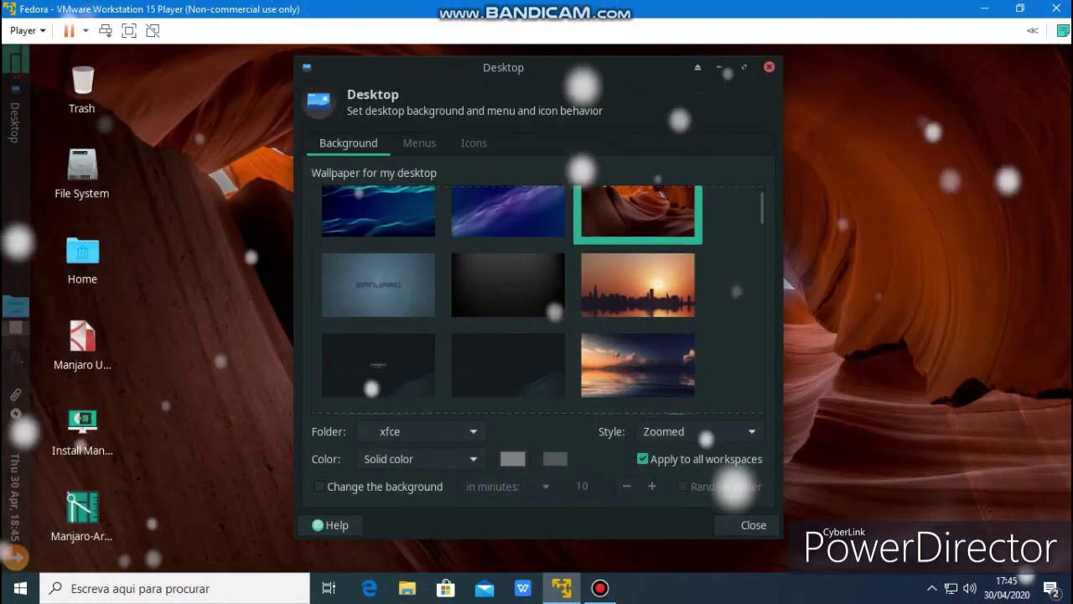
pyautogui.click(508, 285)
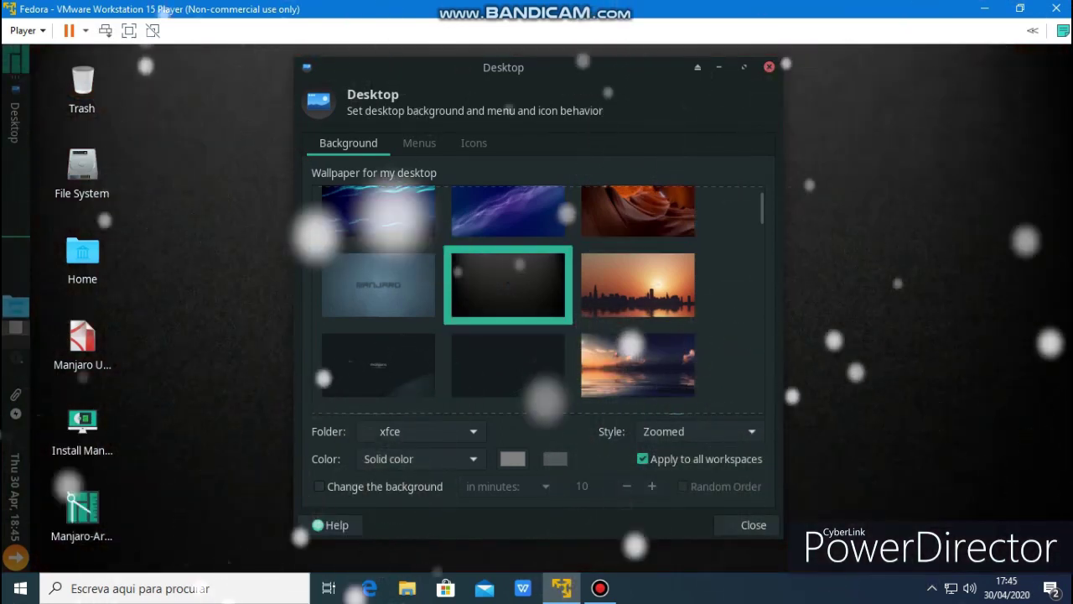
pyautogui.click(379, 285)
pyautogui.click(508, 285)
# Close the Desktop settings and bring up the Whisker application menu
pyautogui.moveTo(503, 67); pyautogui.dragTo(442, 77)
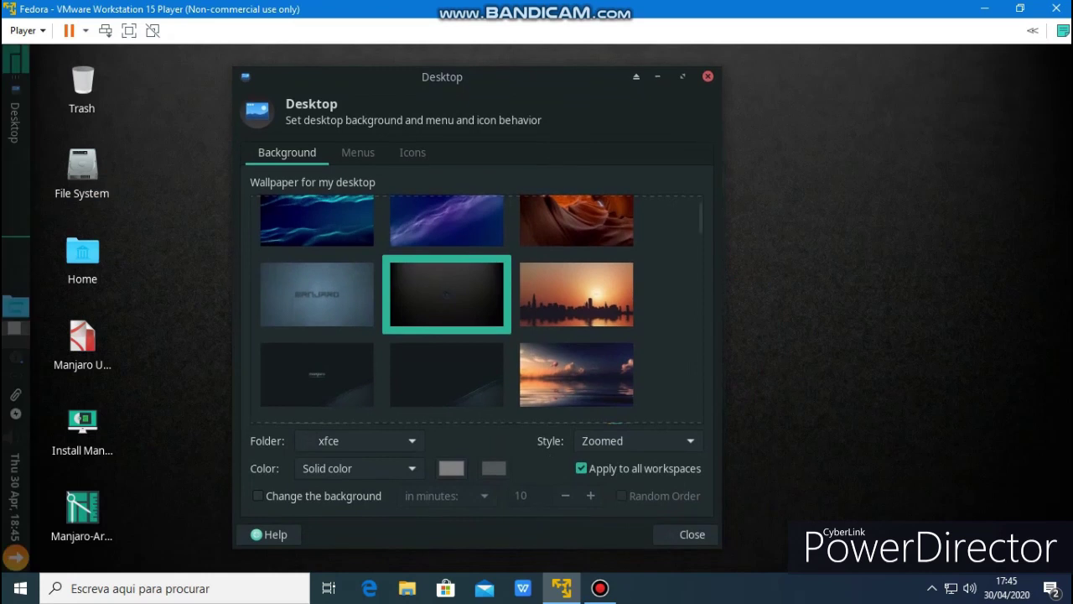
pyautogui.click(692, 534)
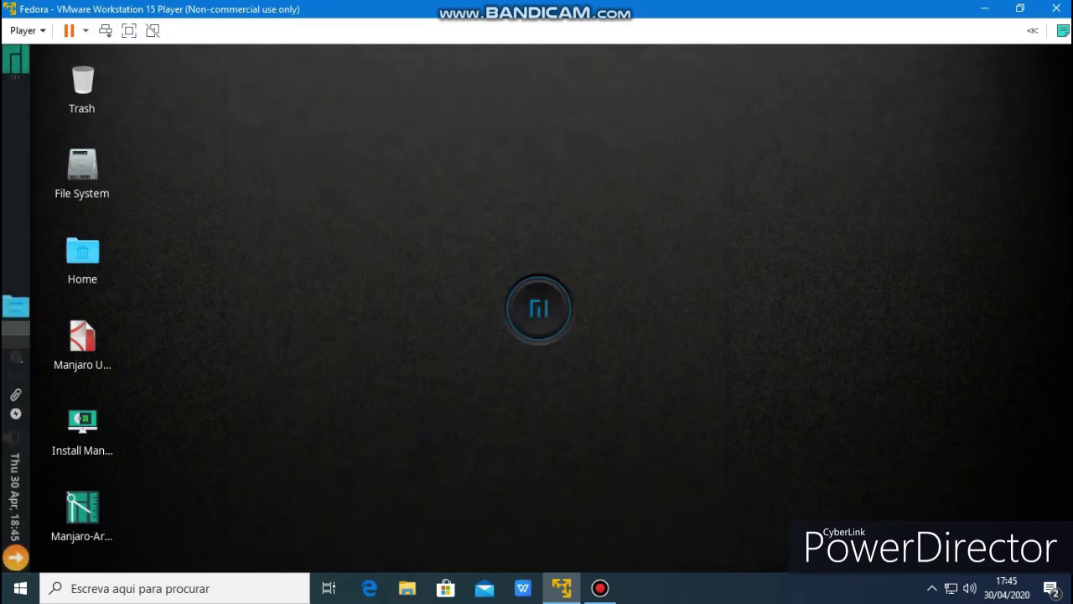
pyautogui.press('super')
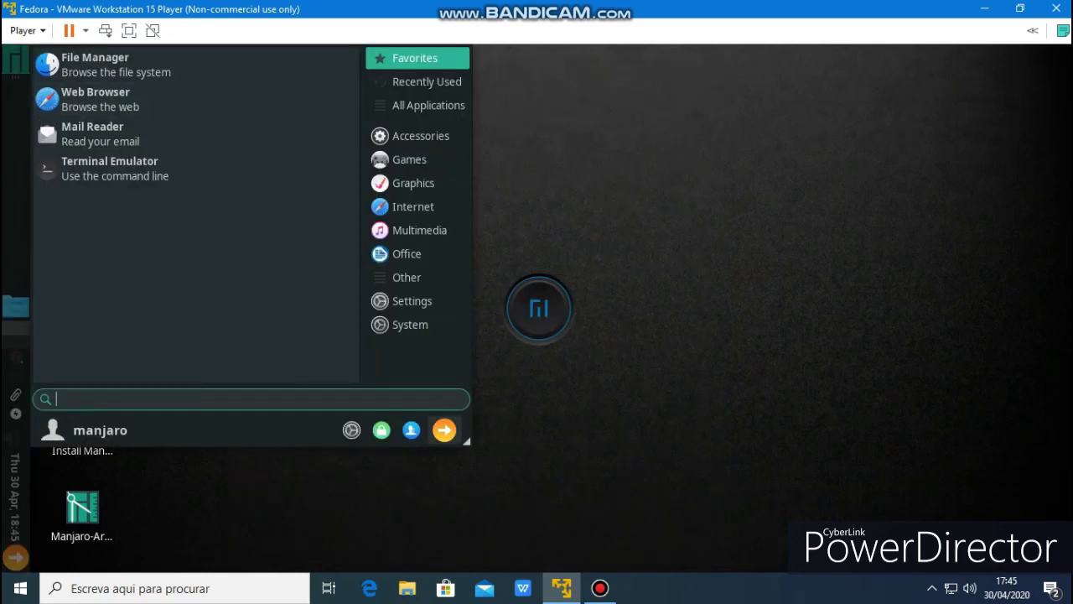
# Look through the clipboard manager settings and close them unchanged
pyautogui.moveTo(466, 441); pyautogui.dragTo(520, 485)
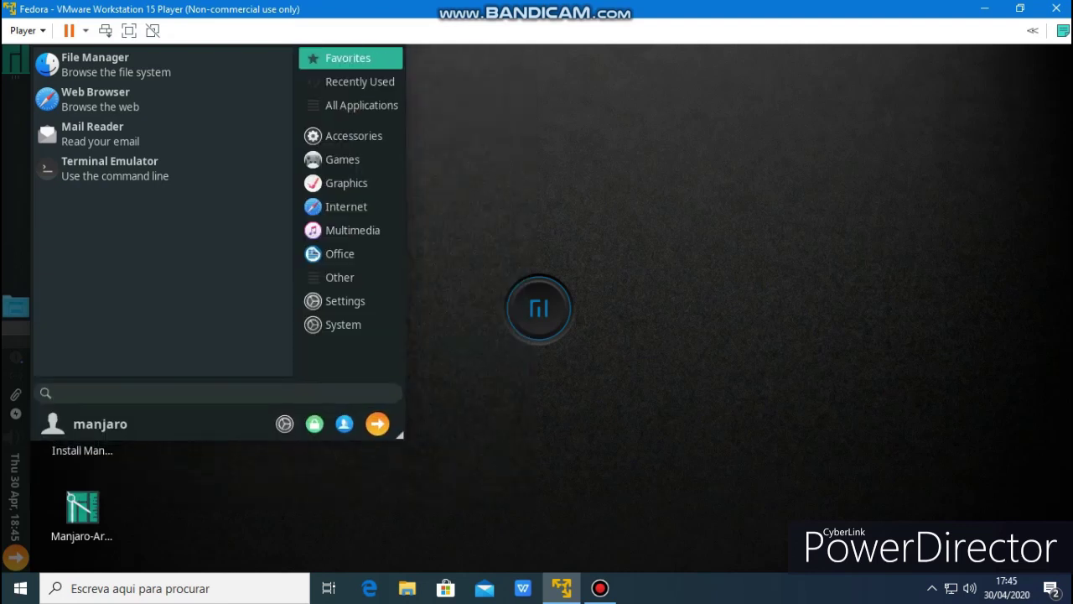
pyautogui.press('Escape')
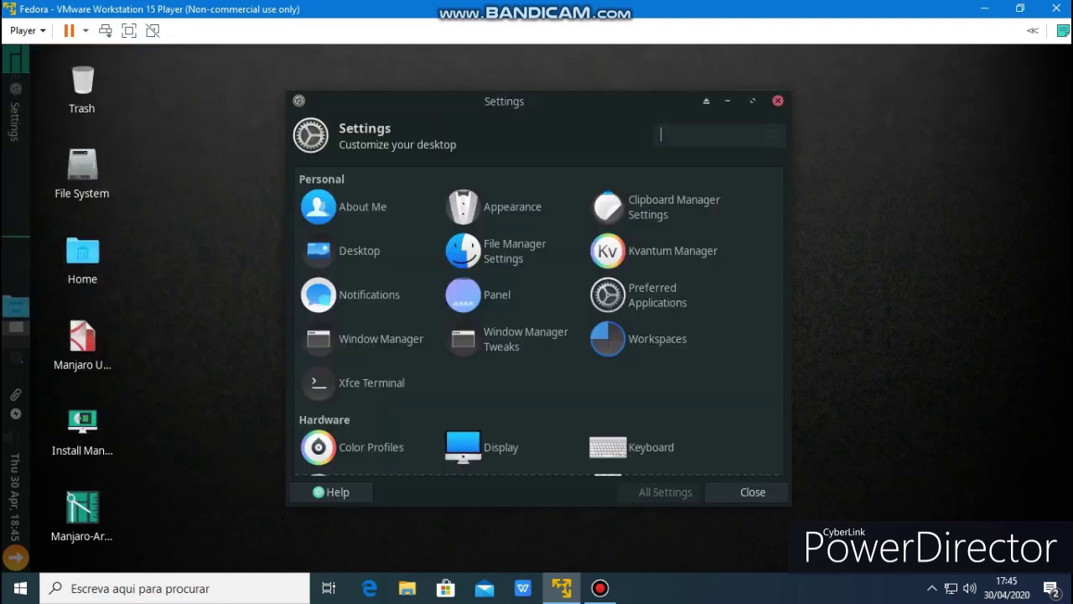
pyautogui.press('Return')
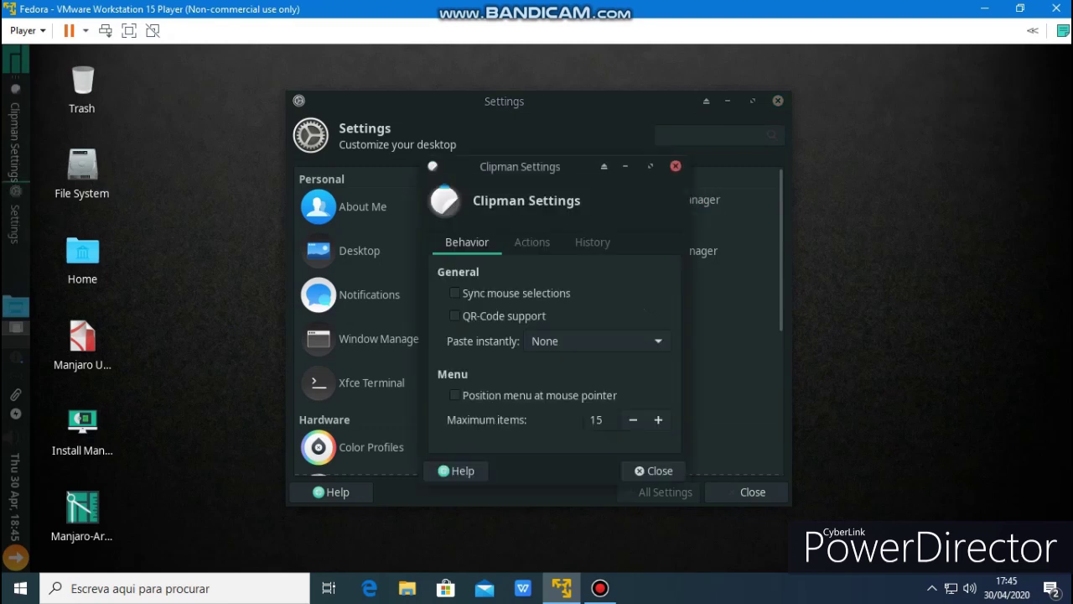
pyautogui.press('Right')
pyautogui.press('Right')
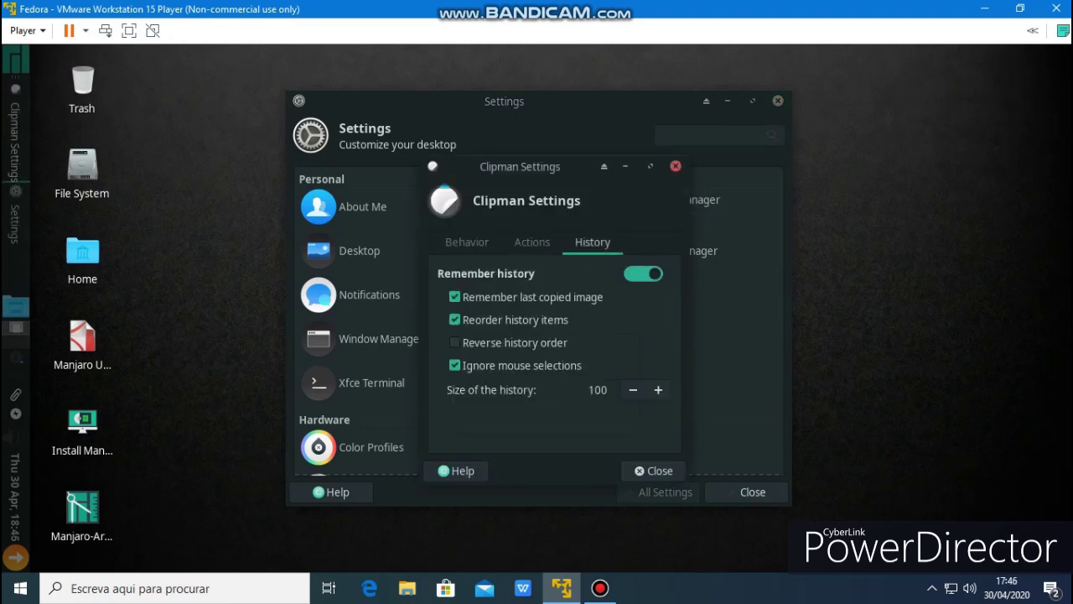
pyautogui.press('Left')
pyautogui.press('Left')
pyautogui.press('Tab')
pyautogui.press('Tab')
pyautogui.press('Return')
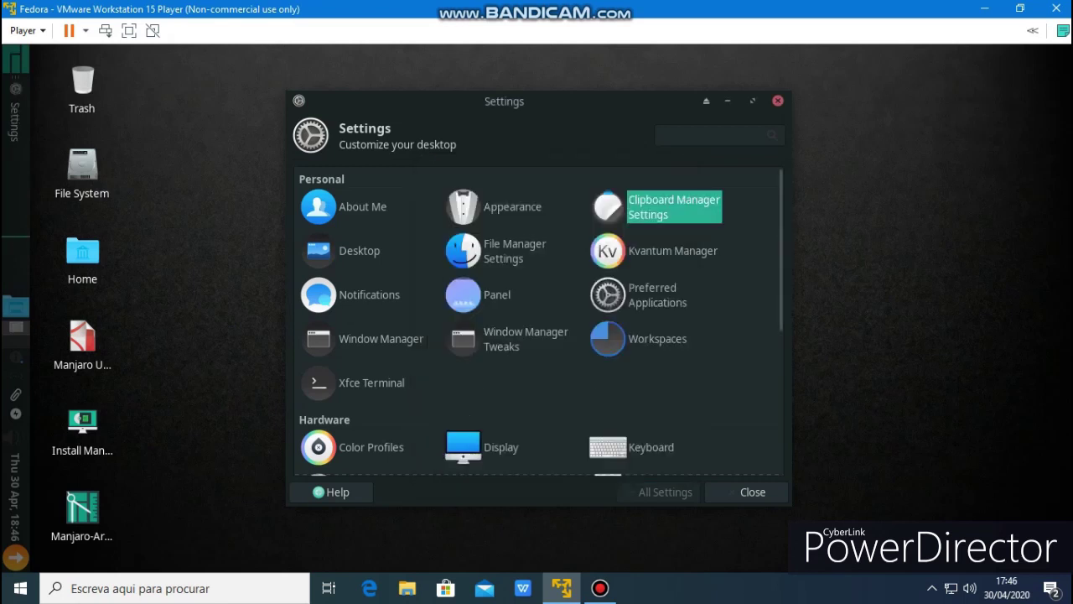
# Try Matcha-azul and Matcha-aliz, then apply Matcha-light-sea as the window-manager theme
pyautogui.click(380, 339)
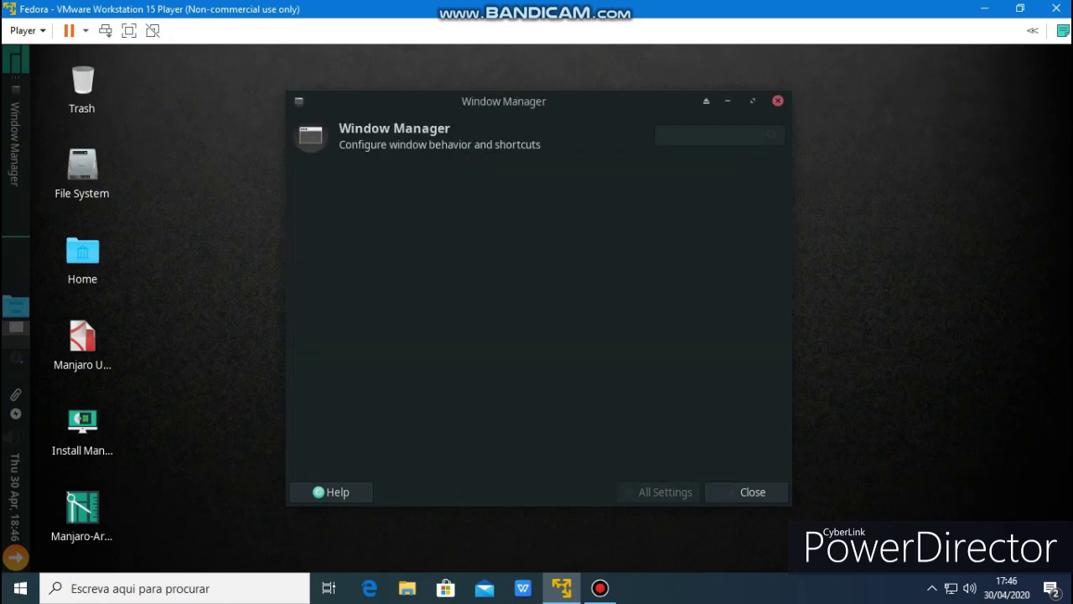
pyautogui.click(345, 315)
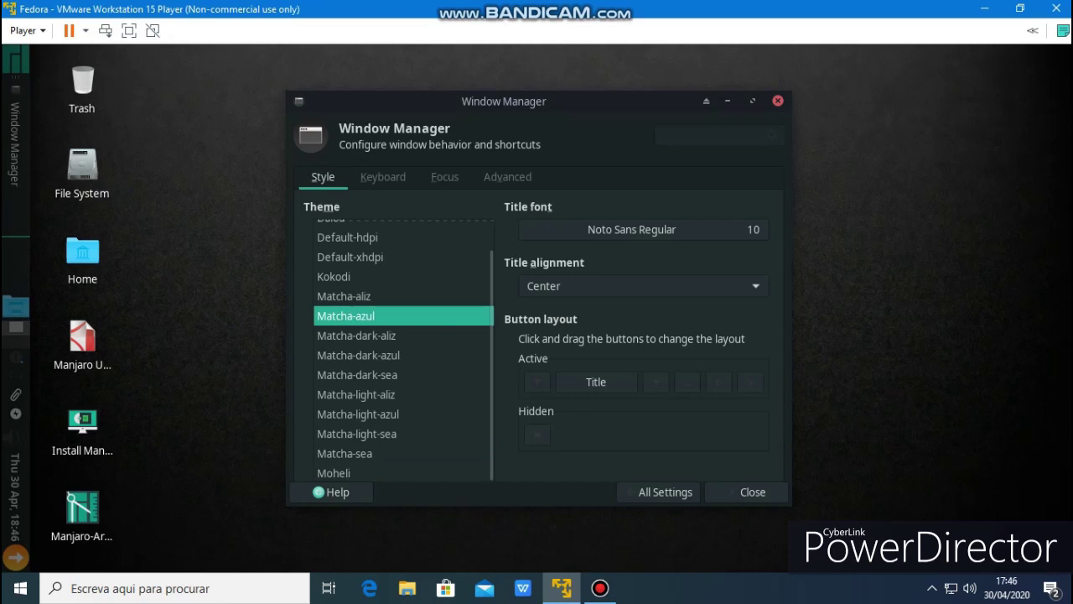
pyautogui.click(344, 296)
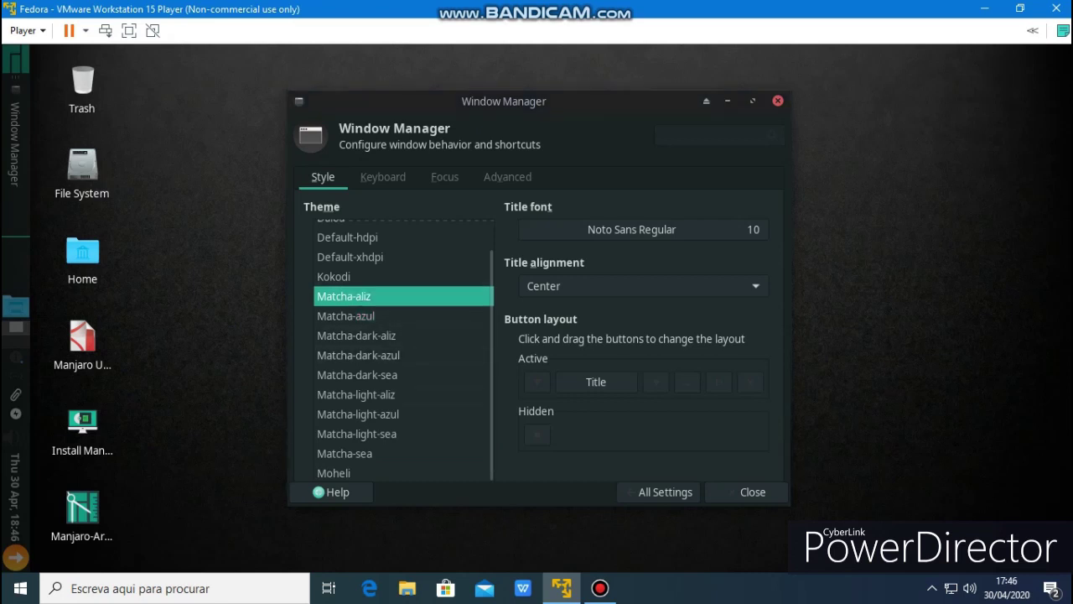
pyautogui.click(356, 434)
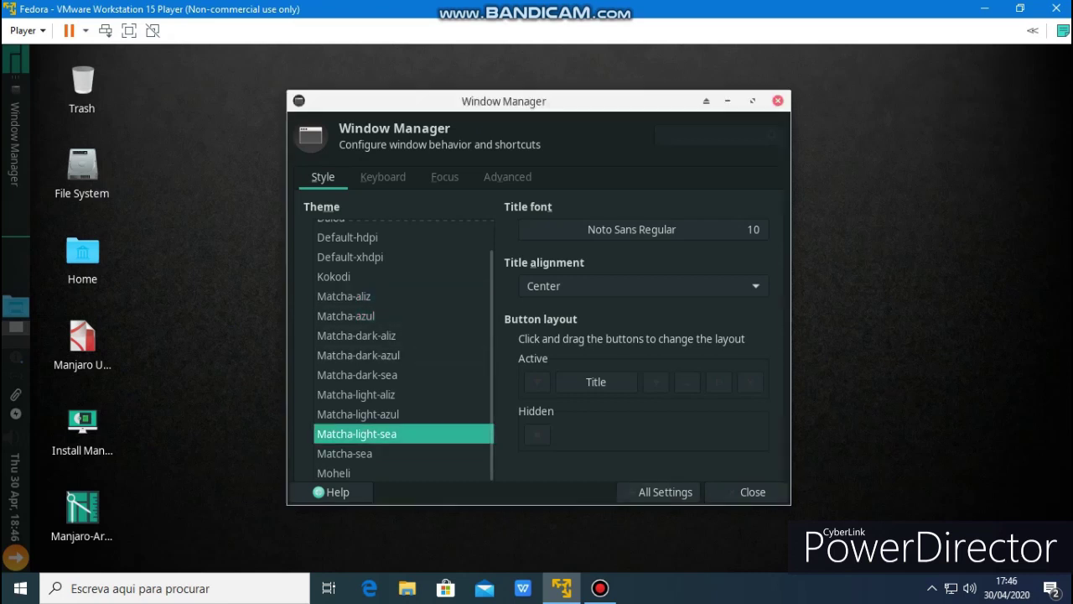
pyautogui.click(753, 492)
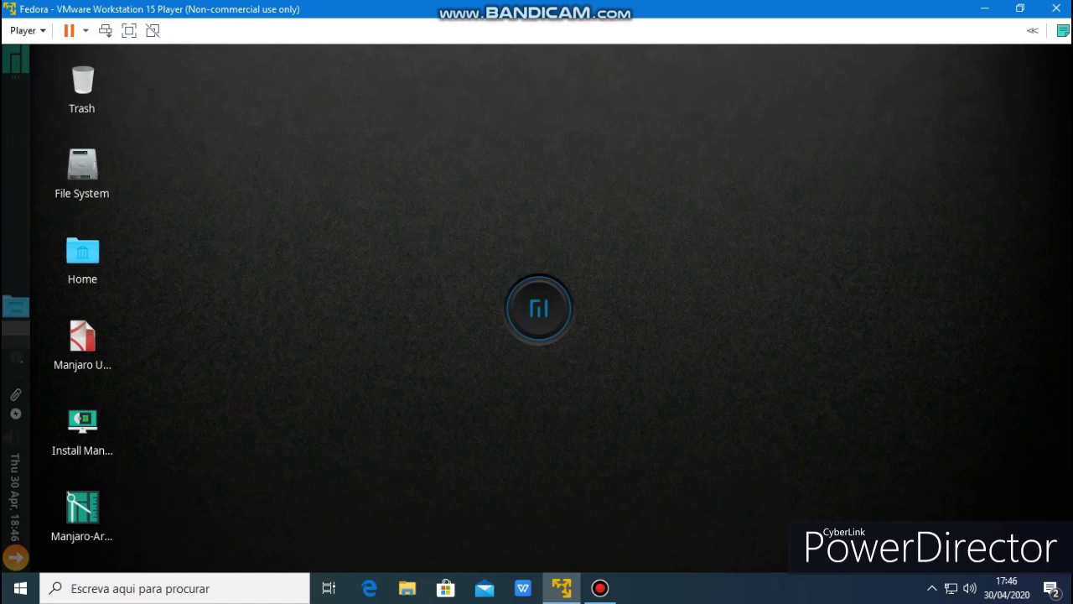
# Launch Firefox and open gnome-look's McMojave-circle icon theme card in a second tab
pyautogui.press('super')
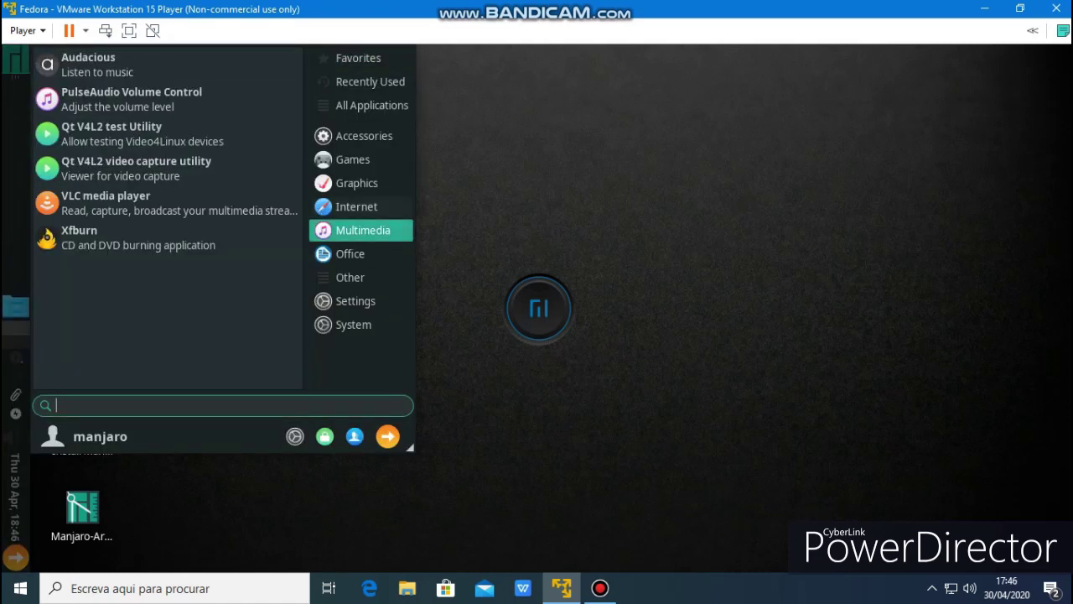
pyautogui.moveTo(356, 206)
pyautogui.click(126, 134)
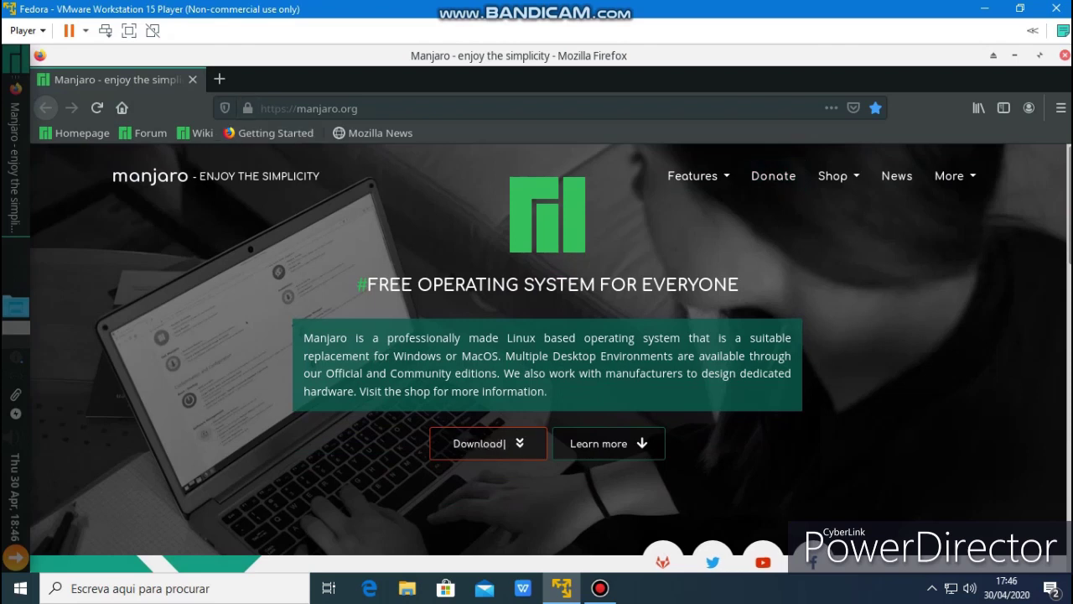
pyautogui.hotkey('ctrl', 'l')
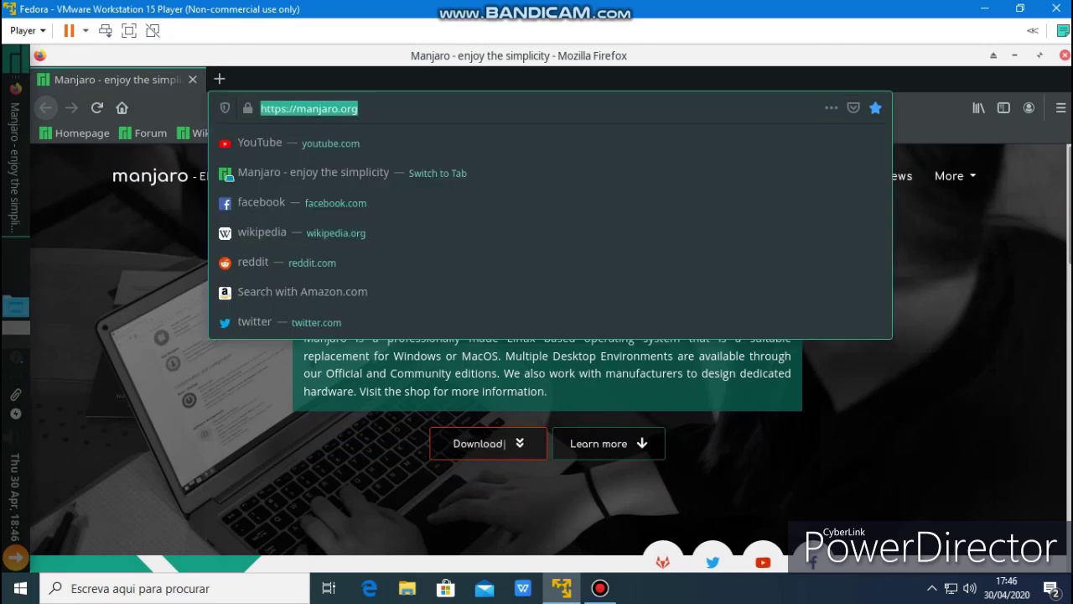
pyautogui.hotkey('ctrl', 't')
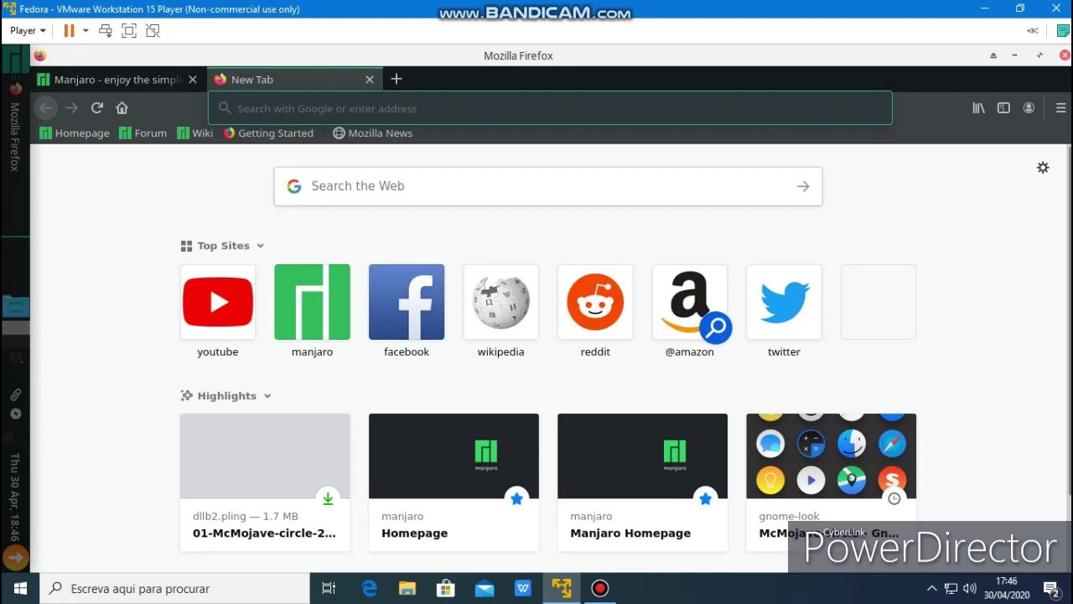
pyautogui.hotkey('ctrl', 'l')
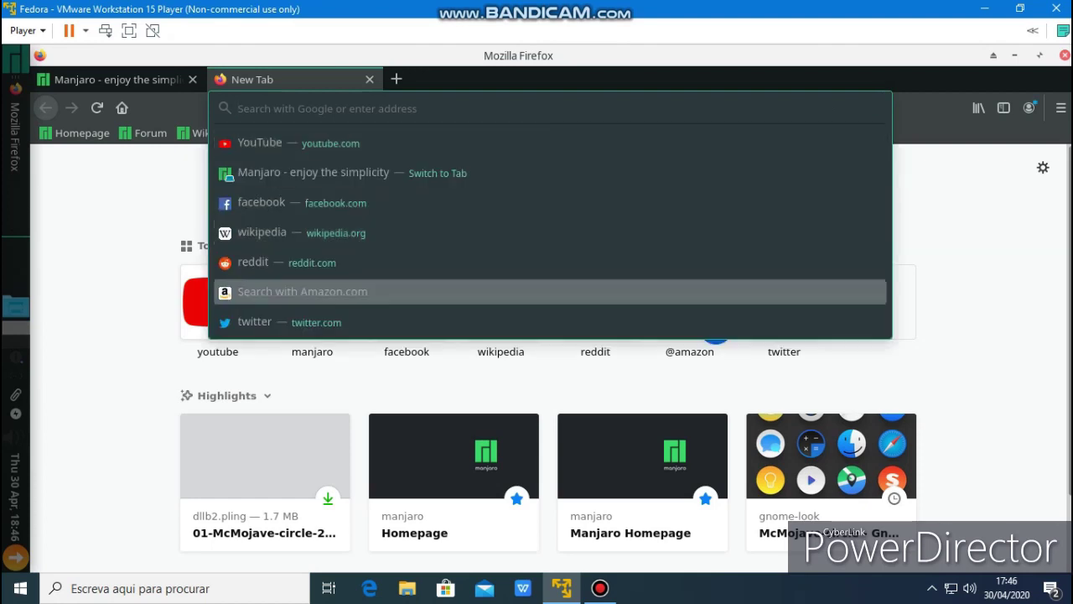
pyautogui.click(830, 470)
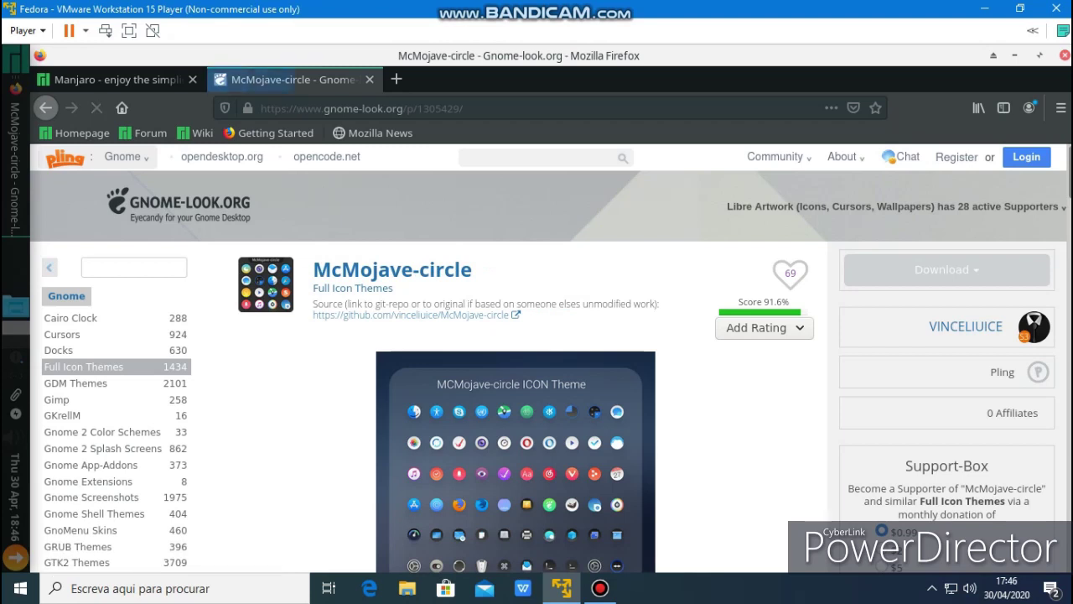
# Browse gnome-look's GTK3 Themes category and open the McOS-themes page
pyautogui.scroll(-3, 109, 445)
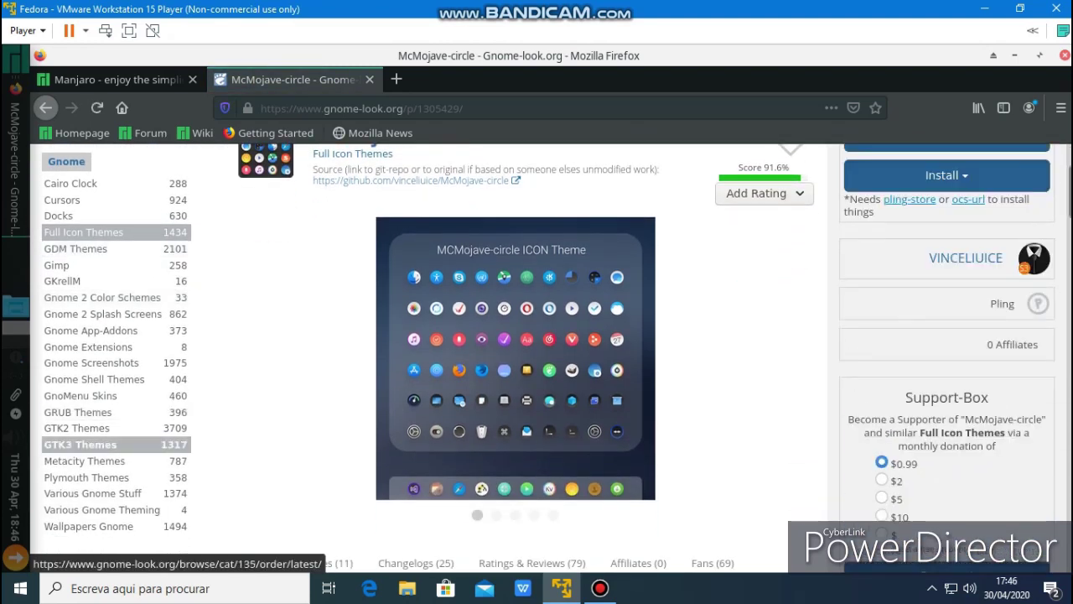
pyautogui.click(81, 444)
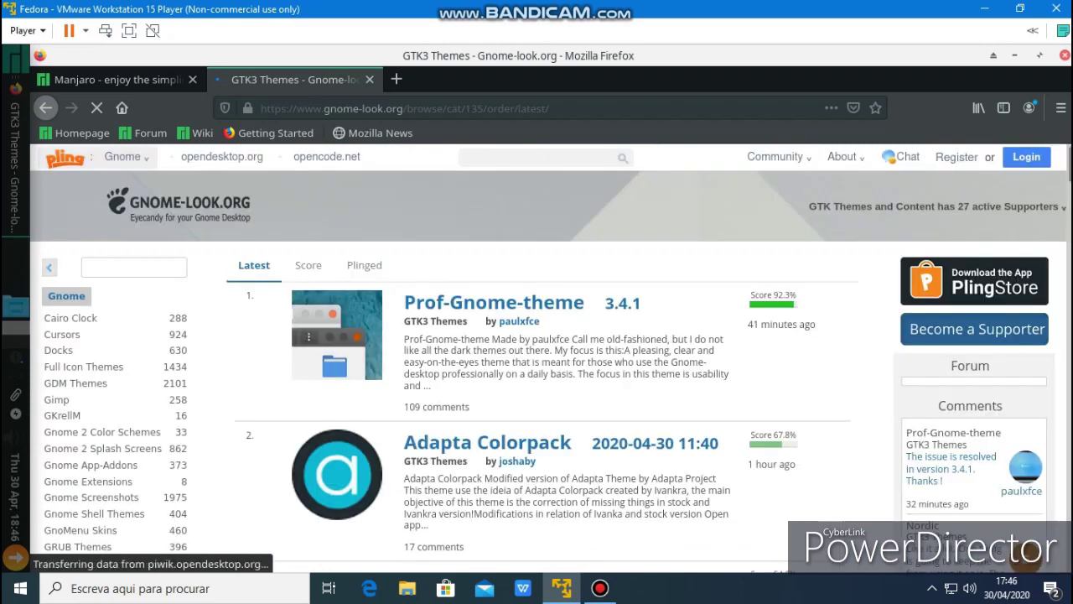
pyautogui.scroll(-3, 546, 353)
pyautogui.scroll(-10, 545, 352)
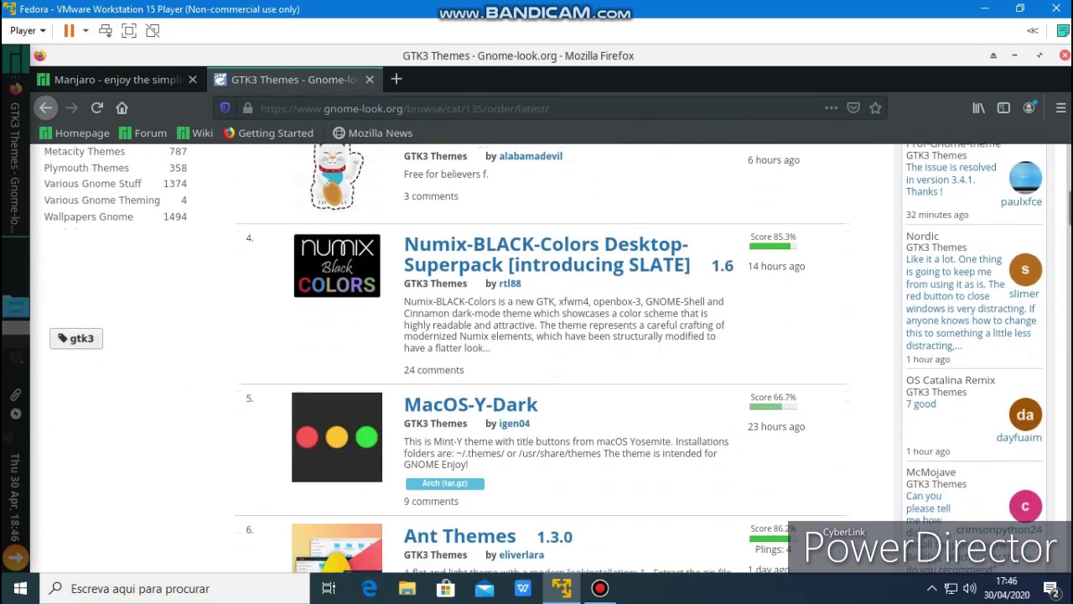
pyautogui.scroll(-5, 545, 353)
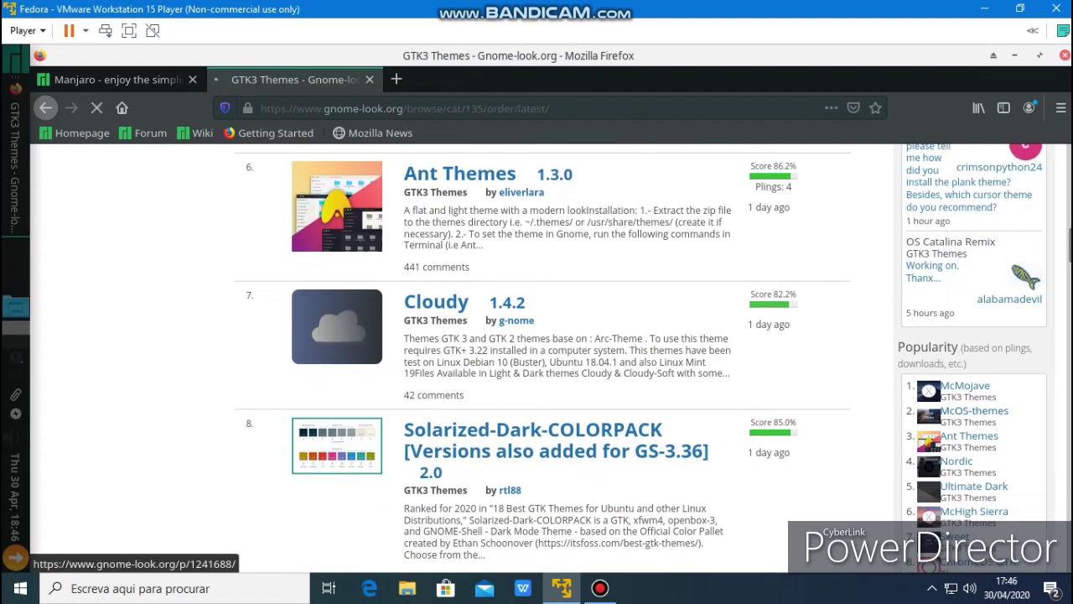
pyautogui.click(975, 410)
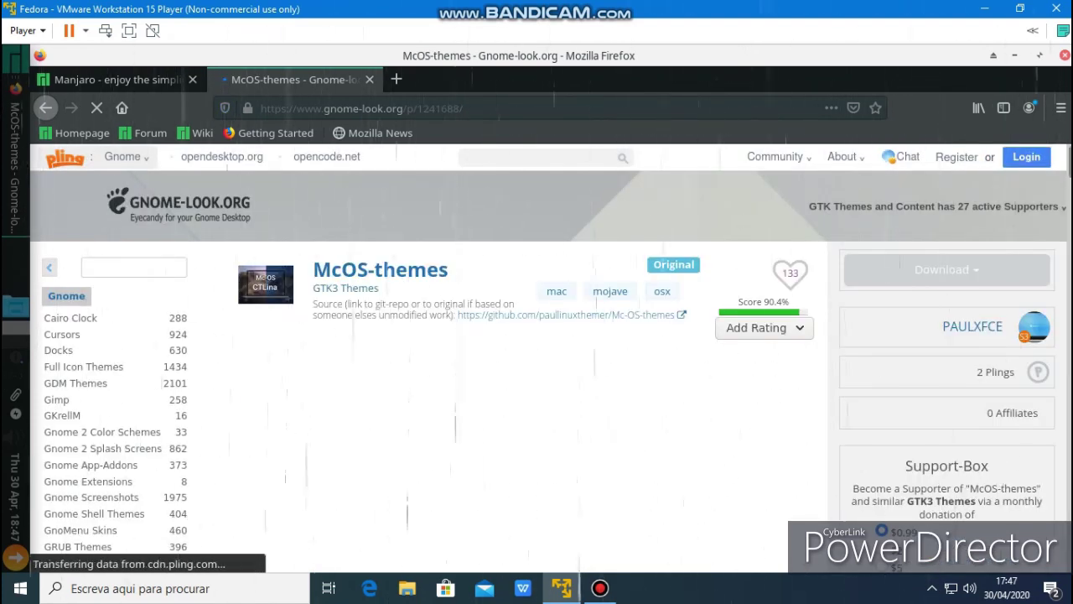
# Save Mc-OS-CTLina-Gnome-Dark-1.3.2.tar.xz from the Files list, then quit Firefox
pyautogui.scroll(-4, 537, 336)
pyautogui.click(332, 518)
pyautogui.scroll(-2, 537, 336)
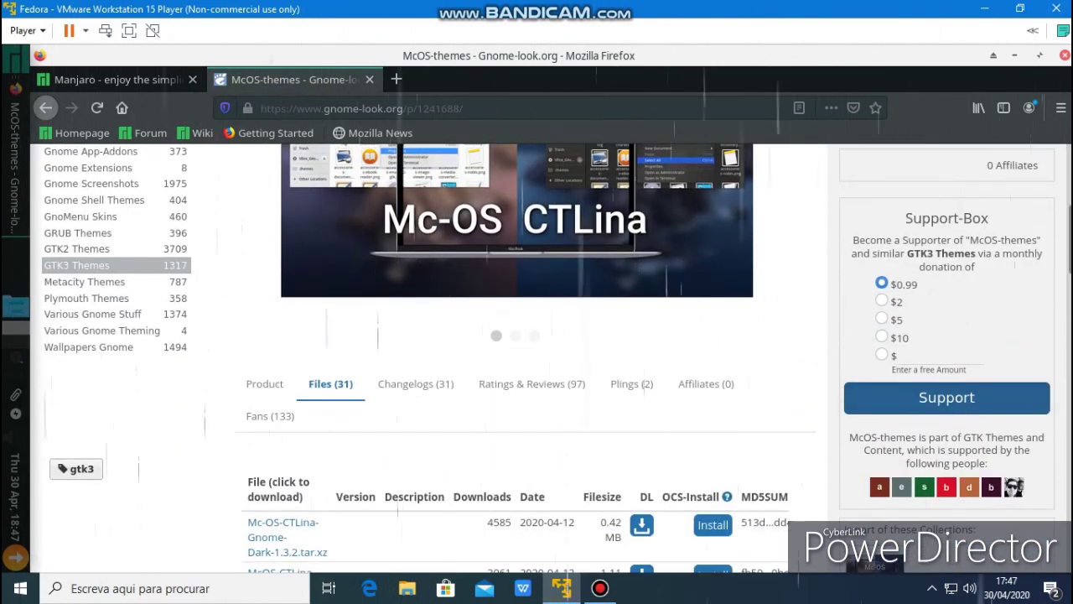
pyautogui.click(283, 537)
pyautogui.click(548, 355)
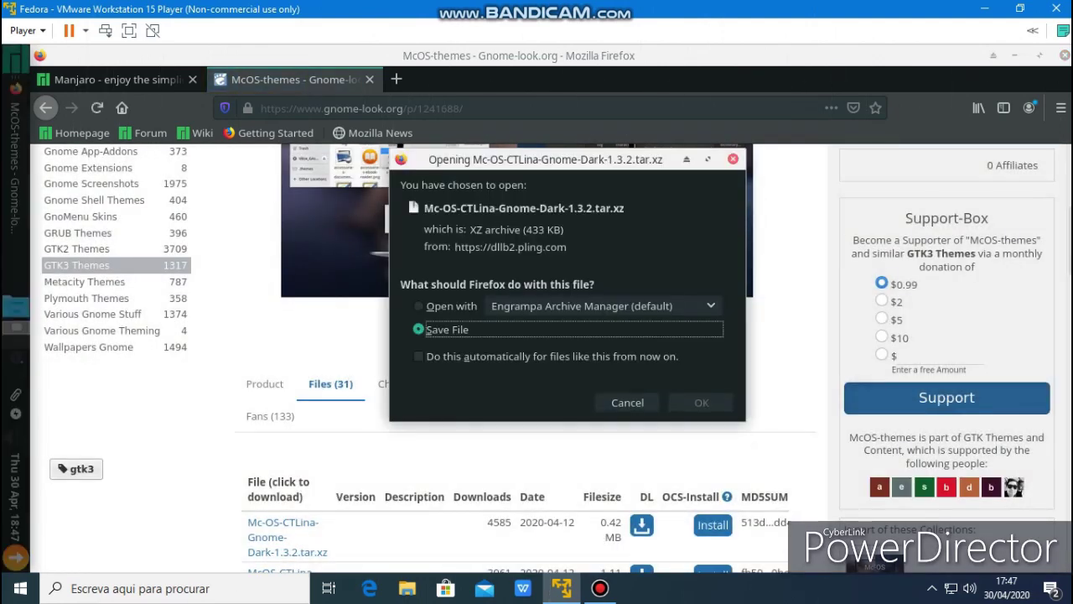
pyautogui.press('Return')
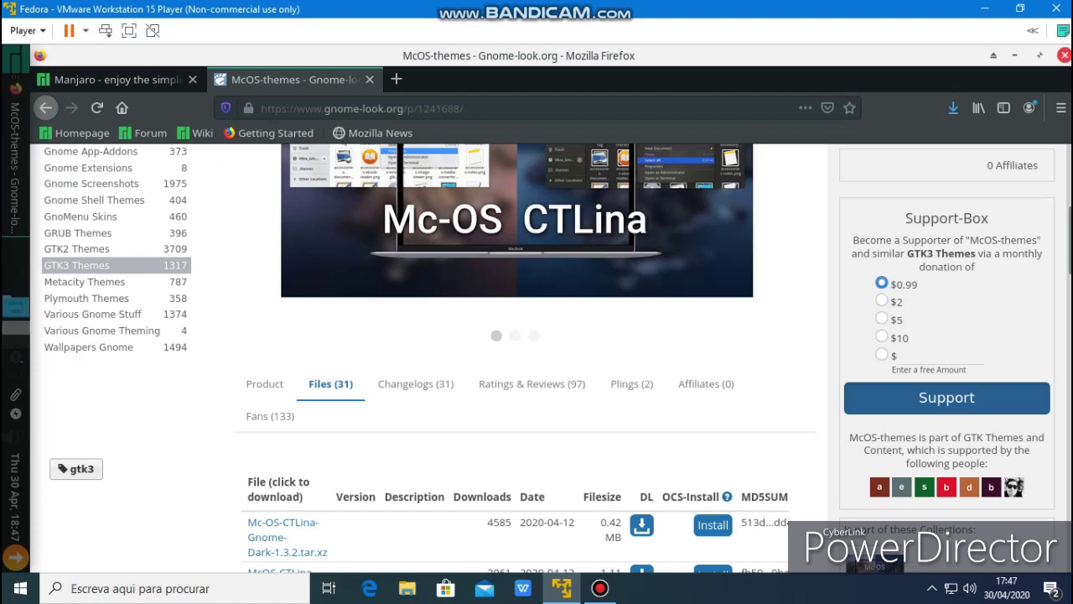
pyautogui.hotkey('ctrl', 'q')
pyautogui.press('Return')
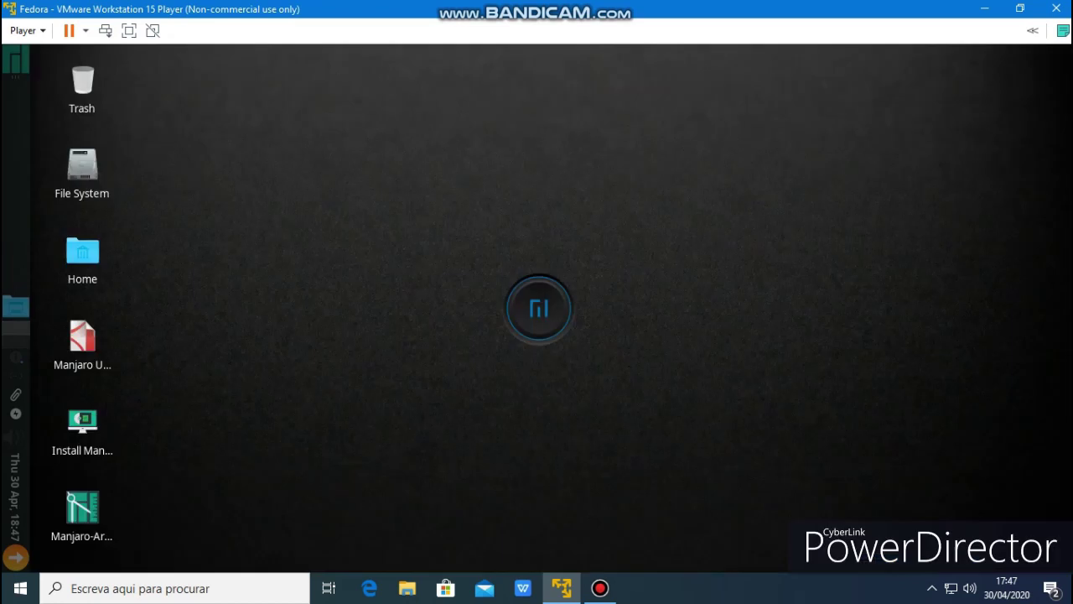
# Set Panel 0 to Horizontal mode along the bottom and reduce its row size from 36 to 32 pixels
pyautogui.press('super')
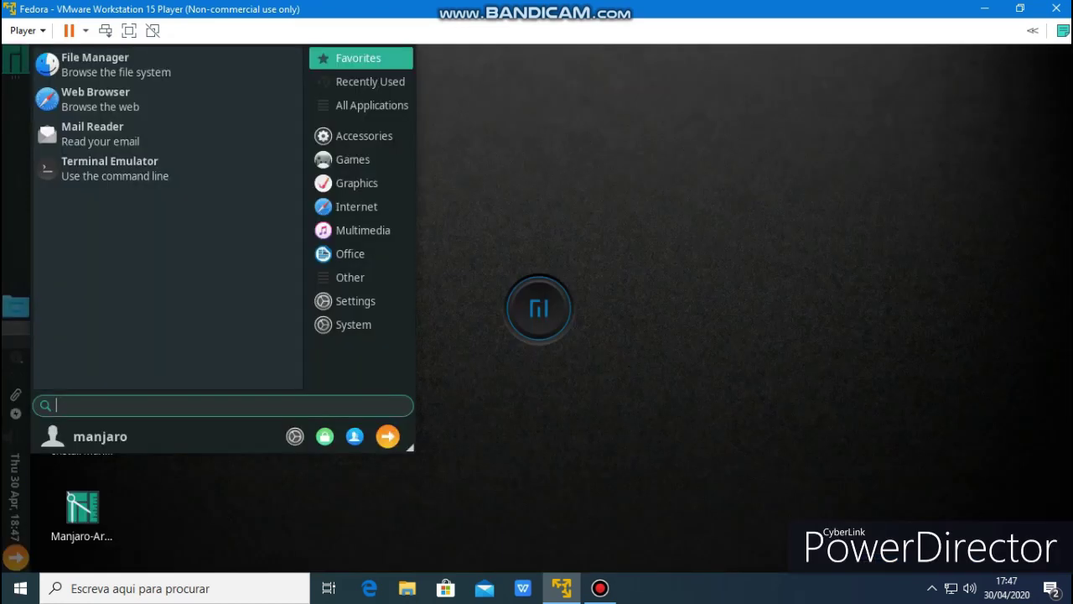
pyautogui.press('Escape')
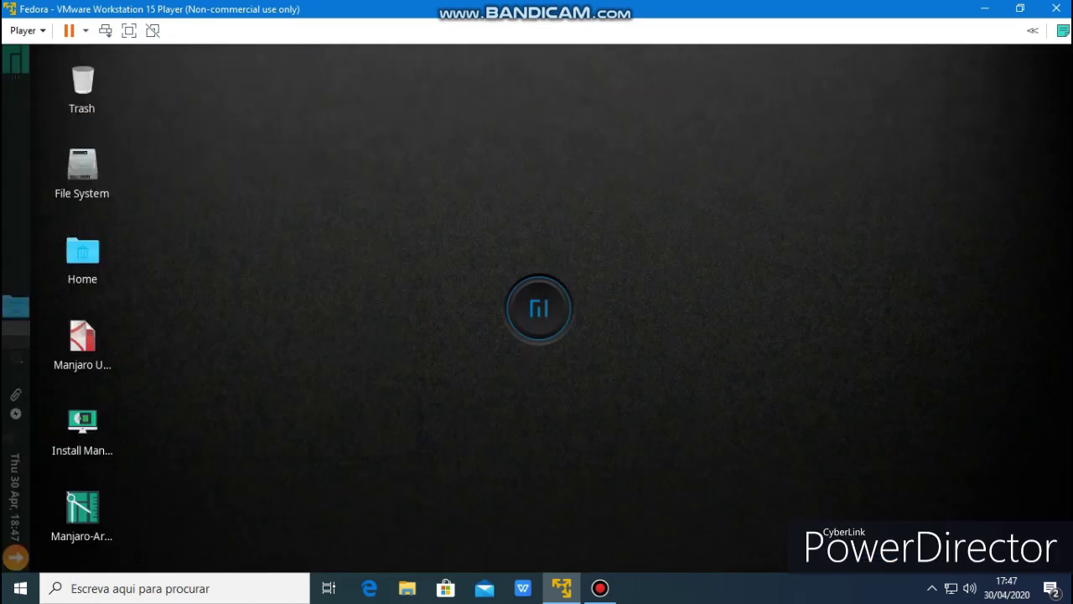
pyautogui.rightClick(15, 220)
pyautogui.moveTo(67, 326)
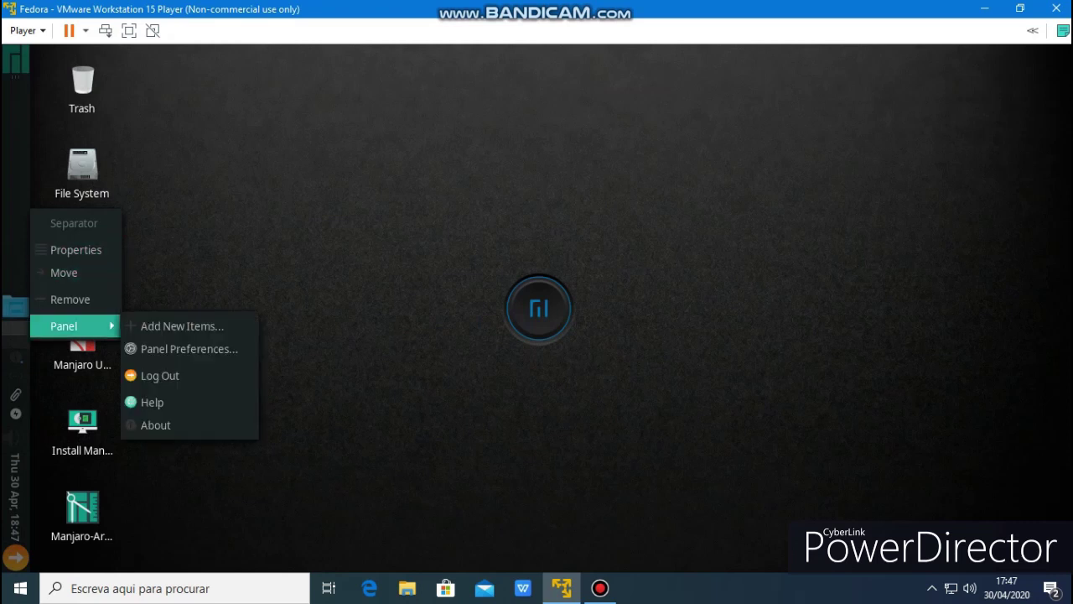
pyautogui.click(188, 349)
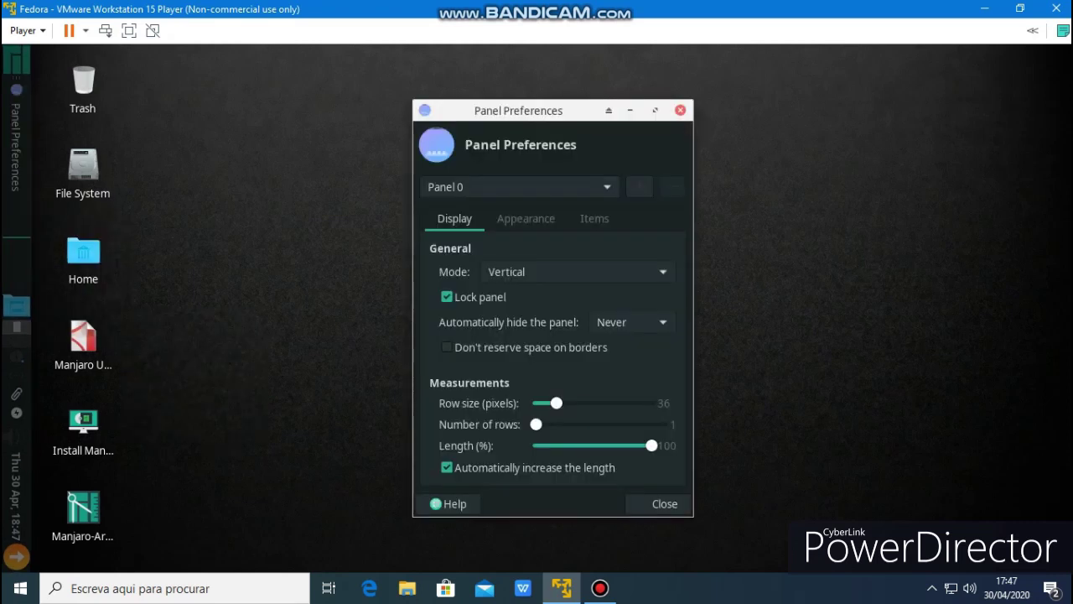
pyautogui.click(579, 272)
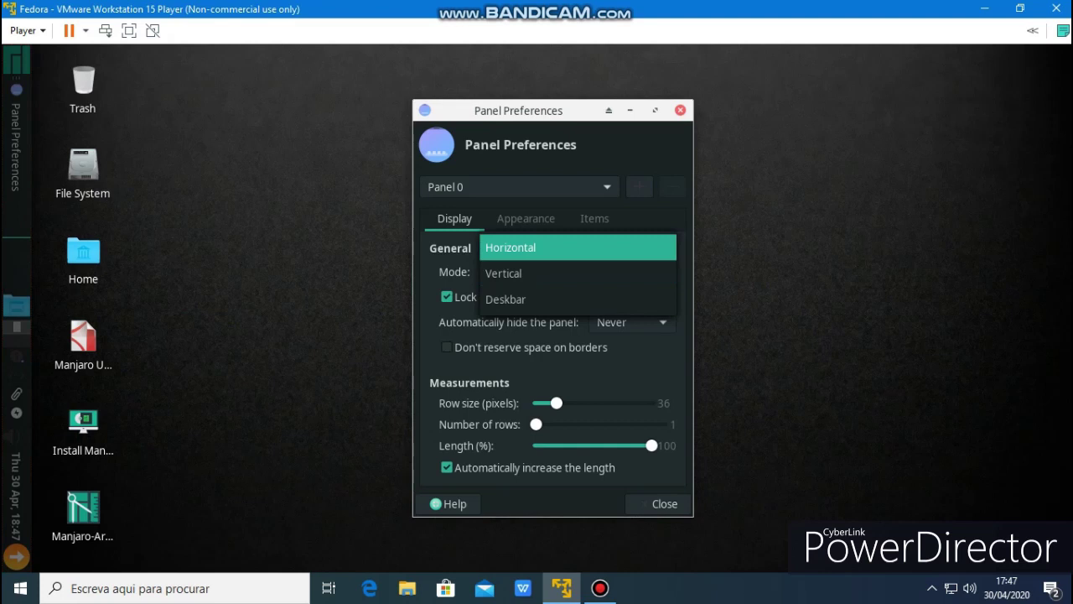
pyautogui.click(578, 248)
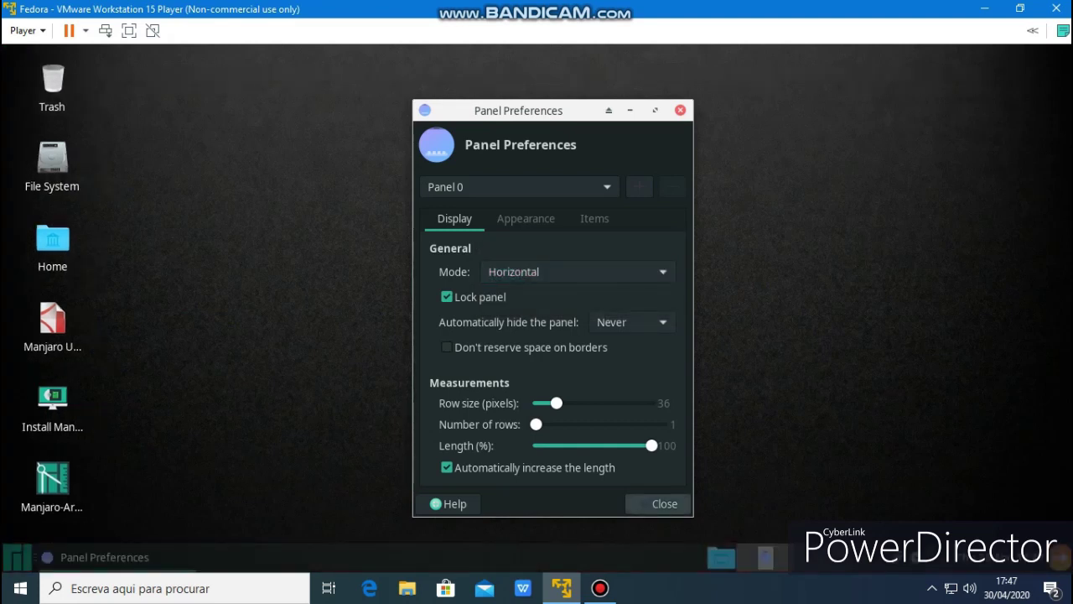
pyautogui.moveTo(557, 402)
pyautogui.mouseDown()
pyautogui.moveTo(568, 402)
pyautogui.moveTo(553, 403)
pyautogui.mouseUp()
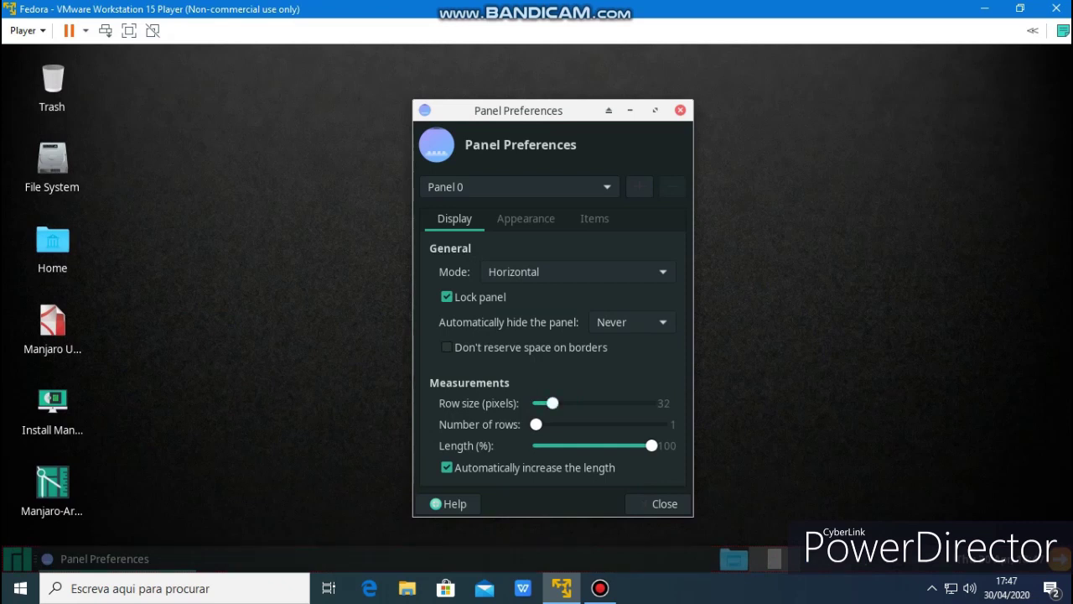
pyautogui.click(664, 503)
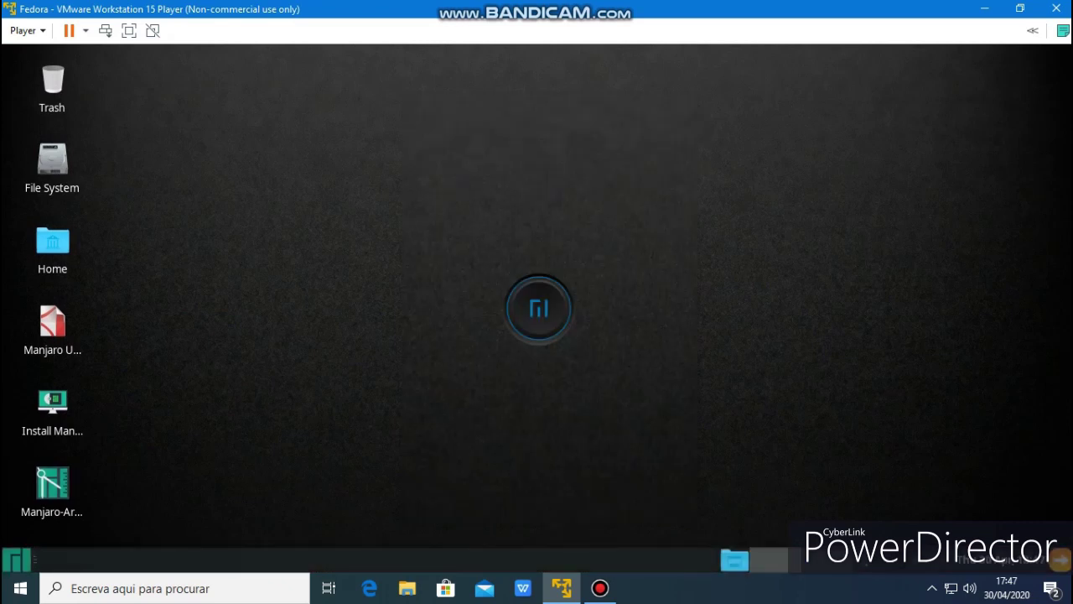
# Open Catfish File Search from the Accessories menu and close it again
pyautogui.press('super')
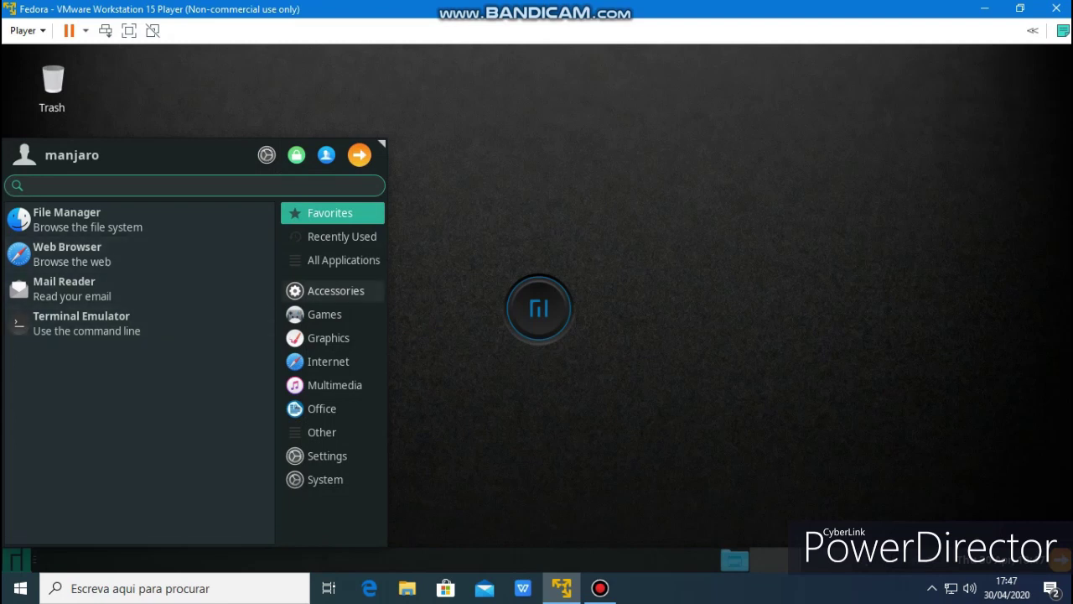
pyautogui.click(336, 290)
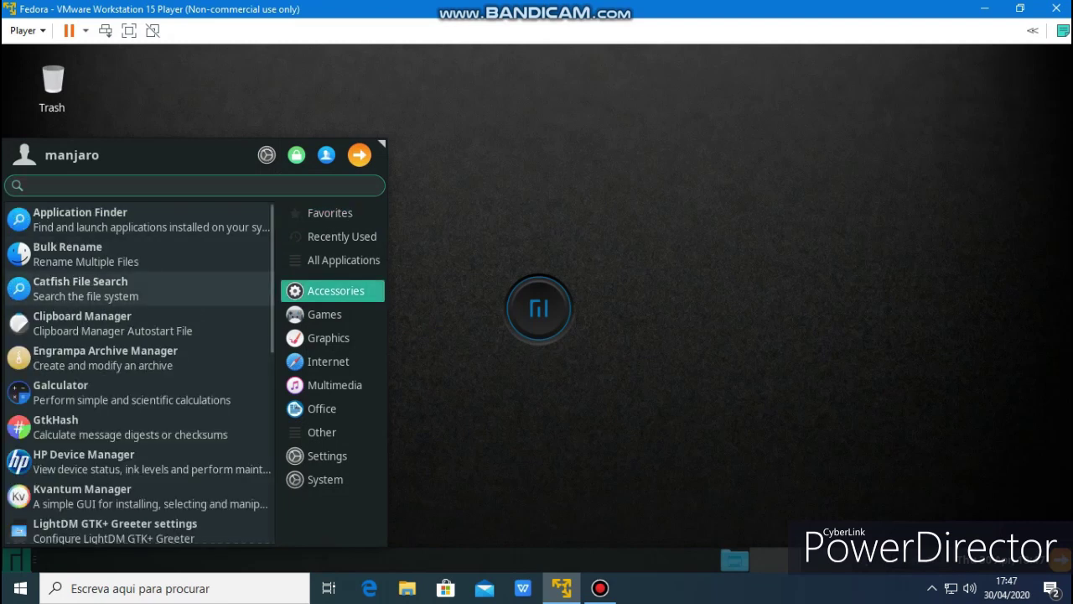
pyautogui.click(81, 289)
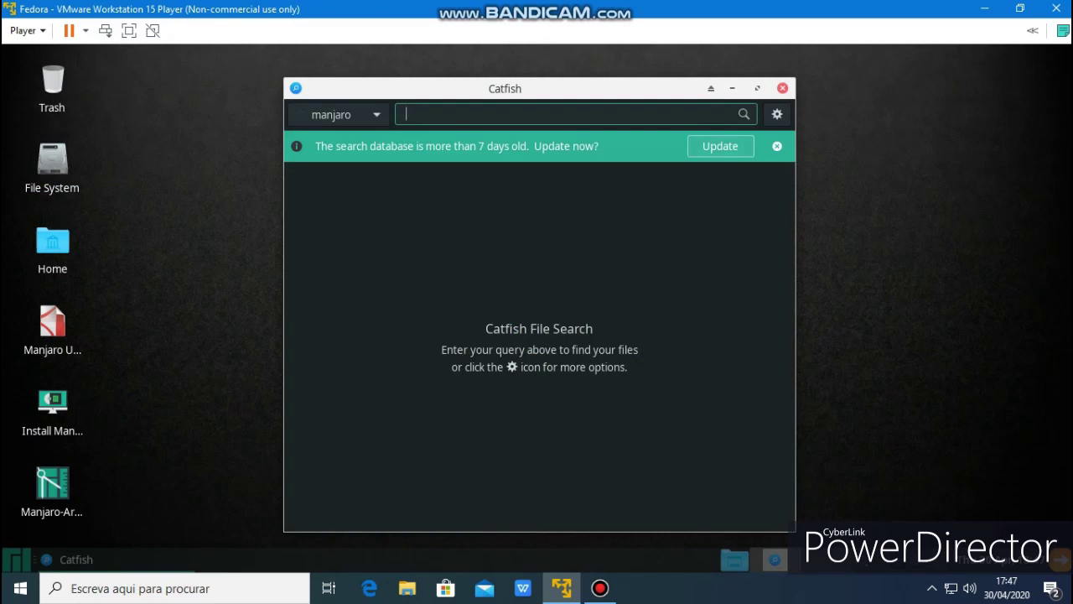
pyautogui.press('Escape')
# Dismiss the Internet menu and Pidgin accounts window, then open Home and its Downloads folder
pyautogui.press('super')
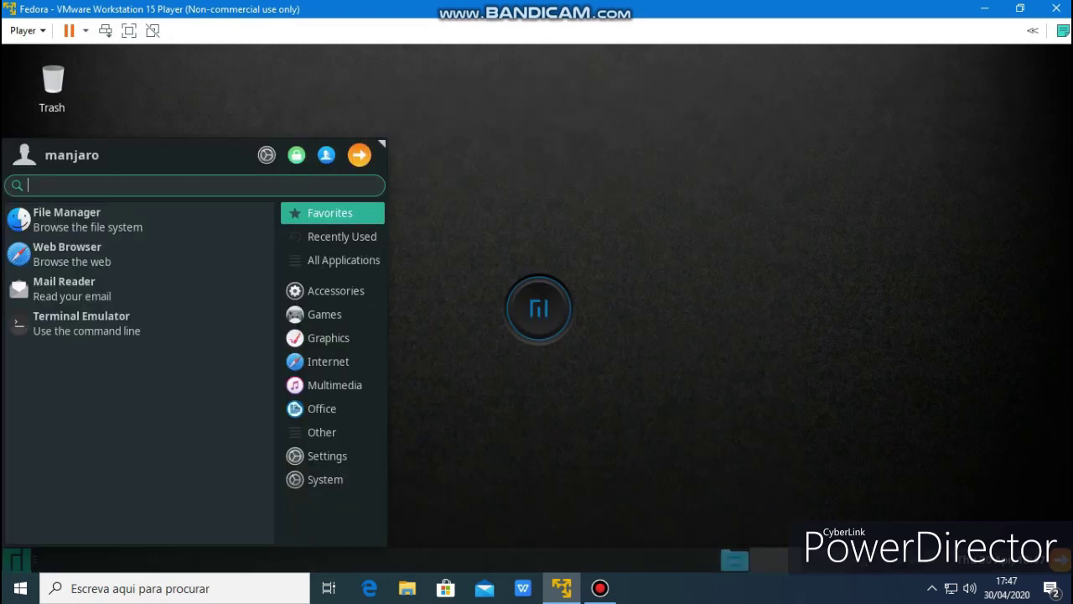
pyautogui.click(328, 361)
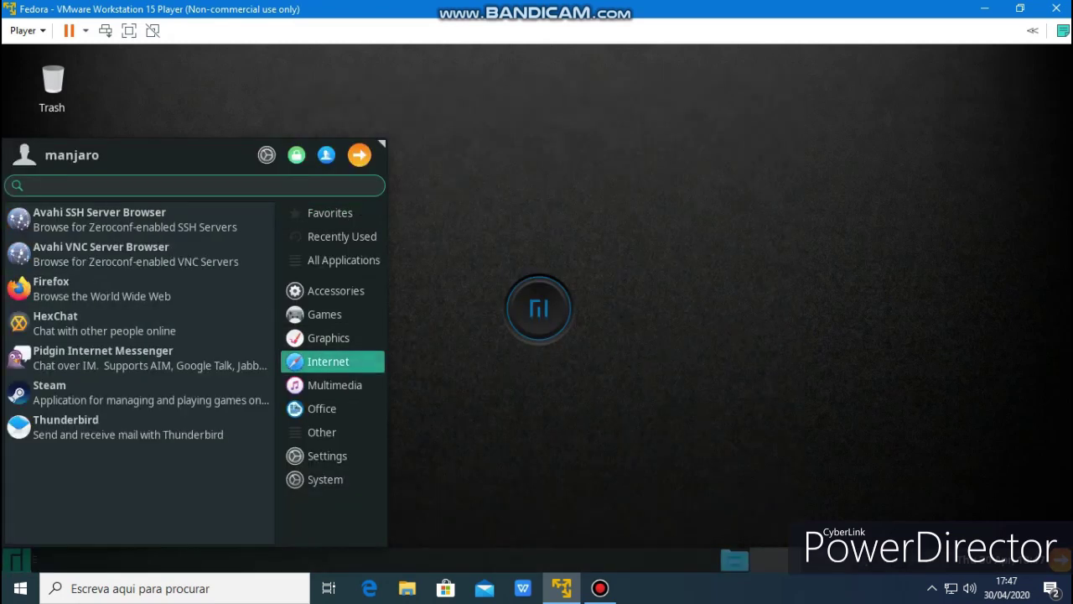
pyautogui.press('Escape')
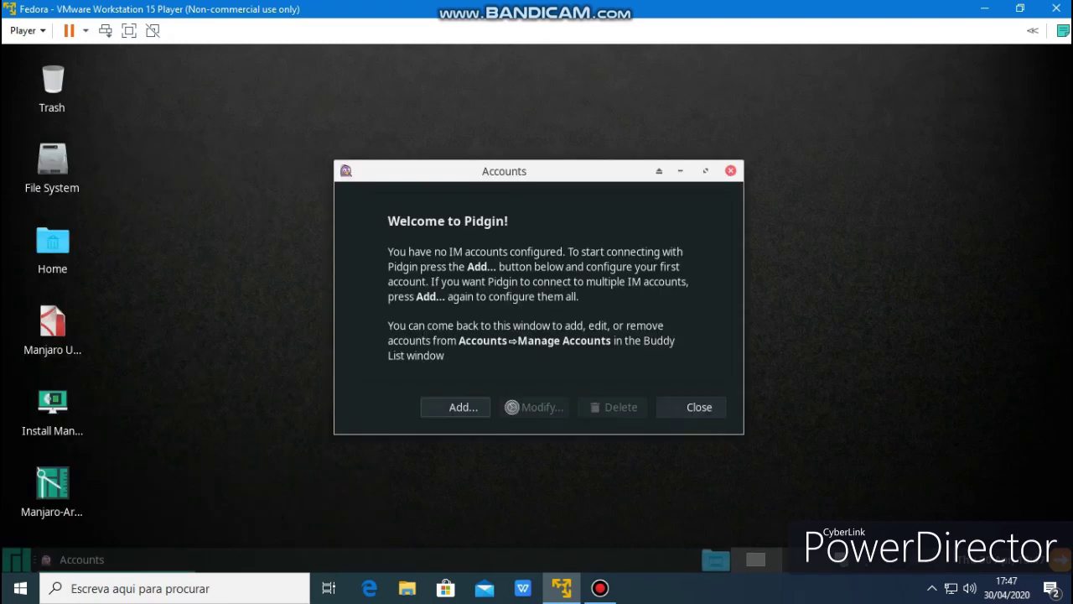
pyautogui.click(699, 407)
pyautogui.doubleClick(52, 247)
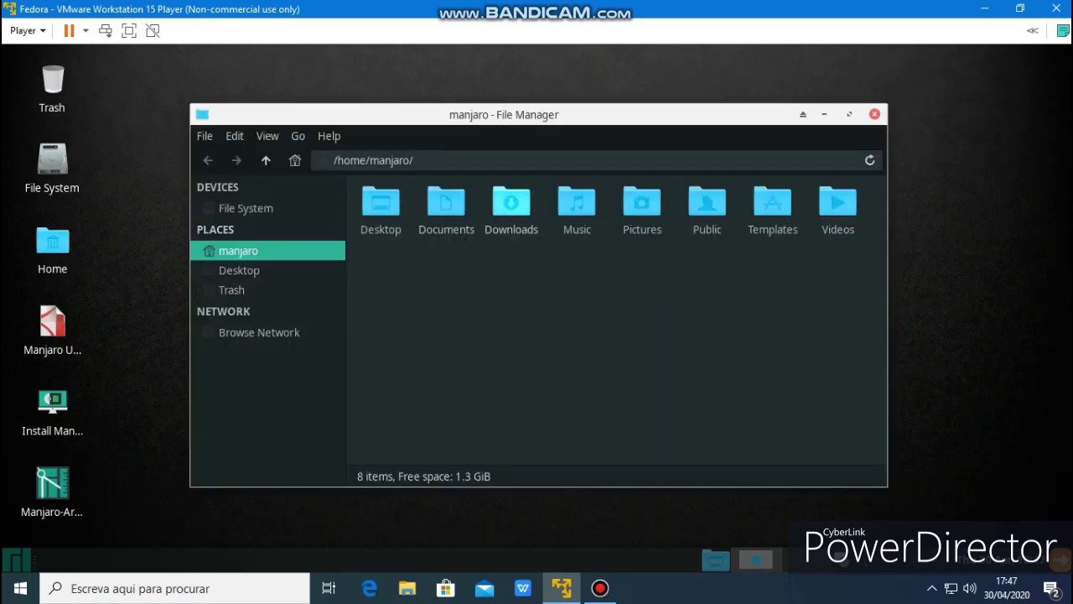
pyautogui.doubleClick(511, 201)
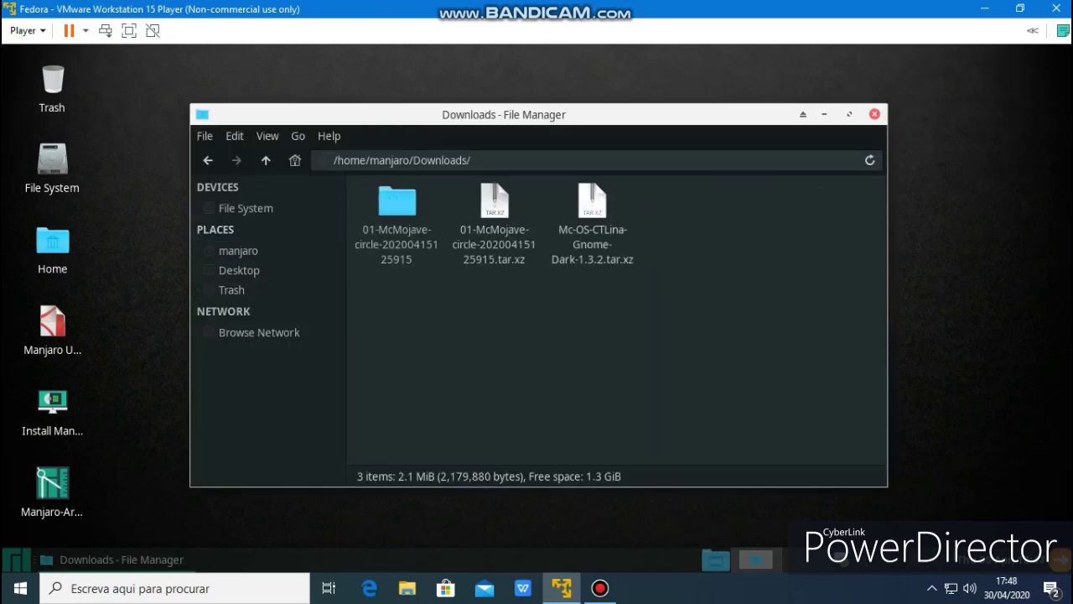
# Extract Mc-OS-CTLina-Gnome-Dark-1.3.2.tar.xz here and move the Thunar window right
pyautogui.rightClick(582, 220)
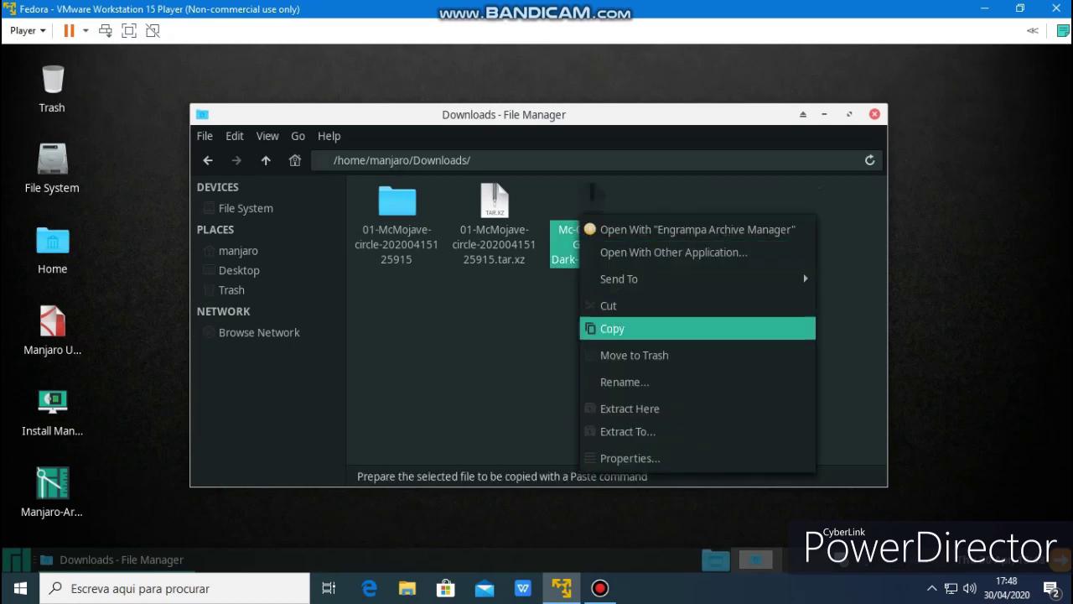
pyautogui.press('Return')
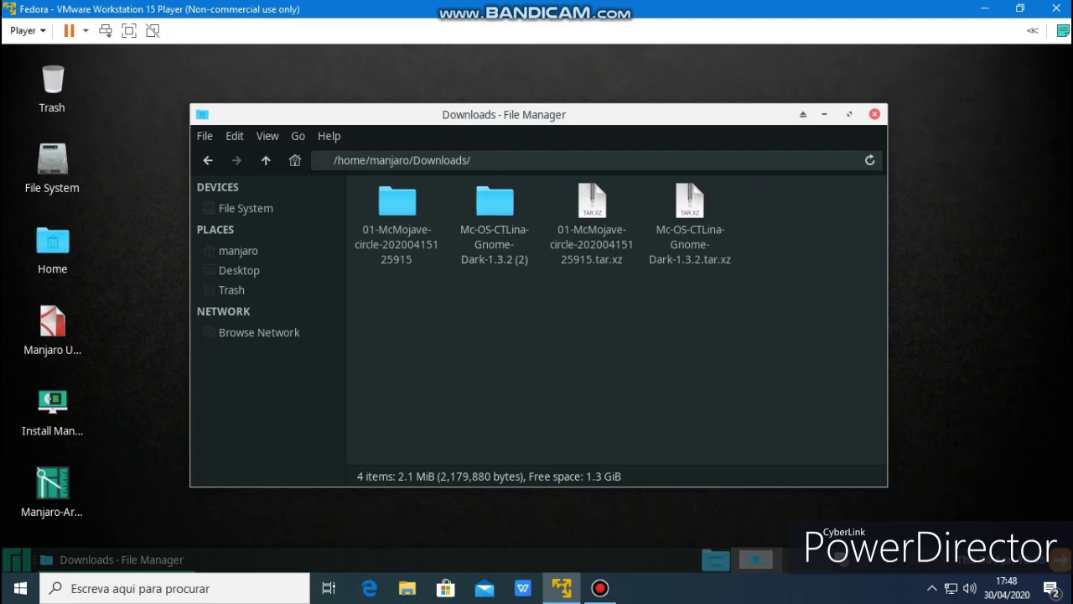
pyautogui.moveTo(537, 114); pyautogui.dragTo(738, 134)
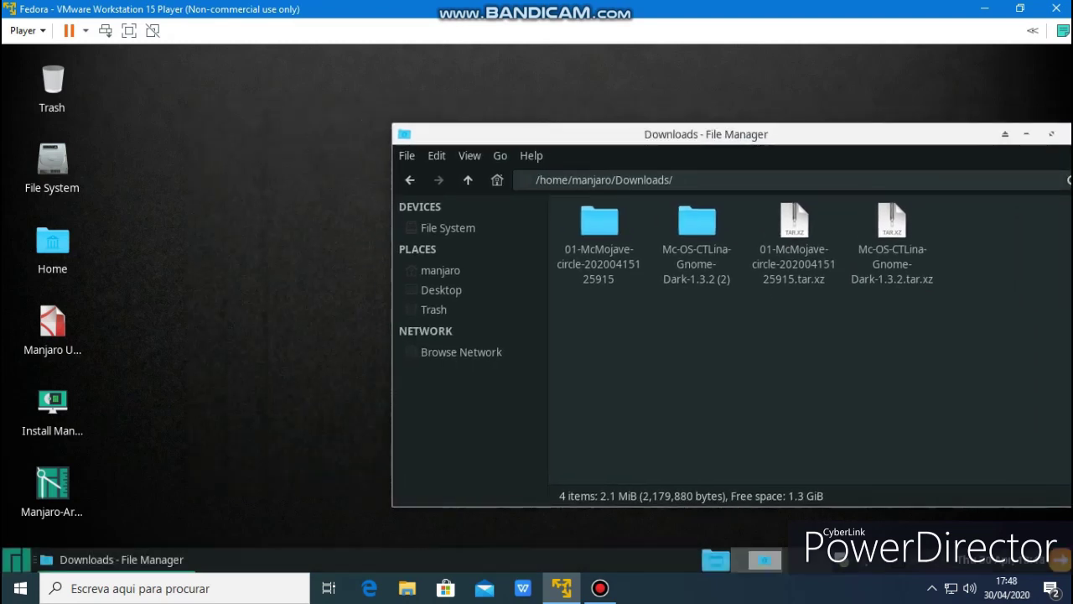
# Dismiss the host Windows Start menu and the Whisker application menu
pyautogui.click(20, 588)
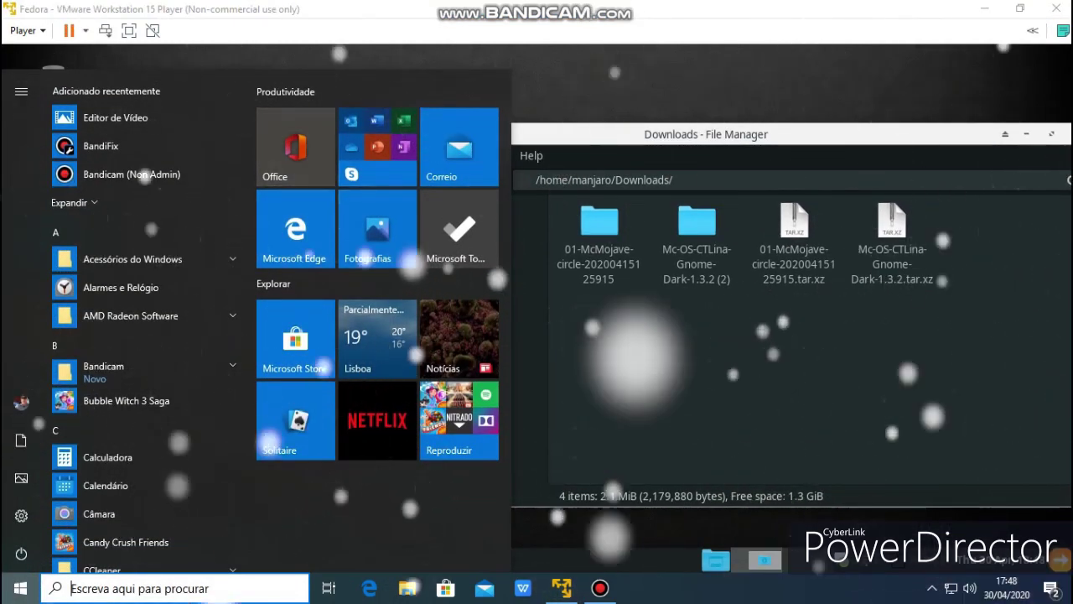
pyautogui.press('Escape')
pyautogui.press('super')
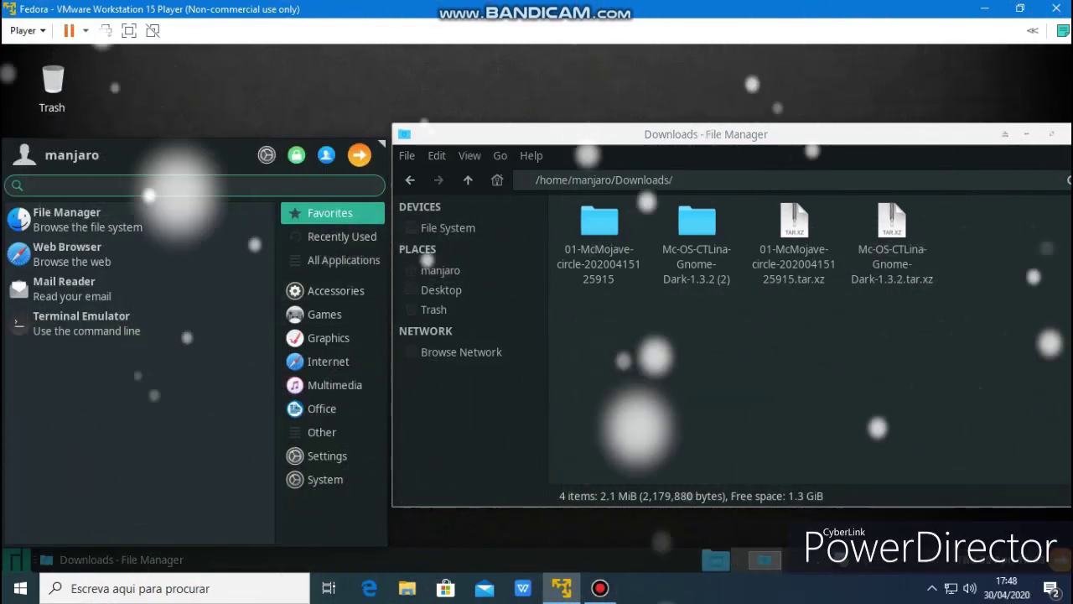
pyautogui.press('Escape')
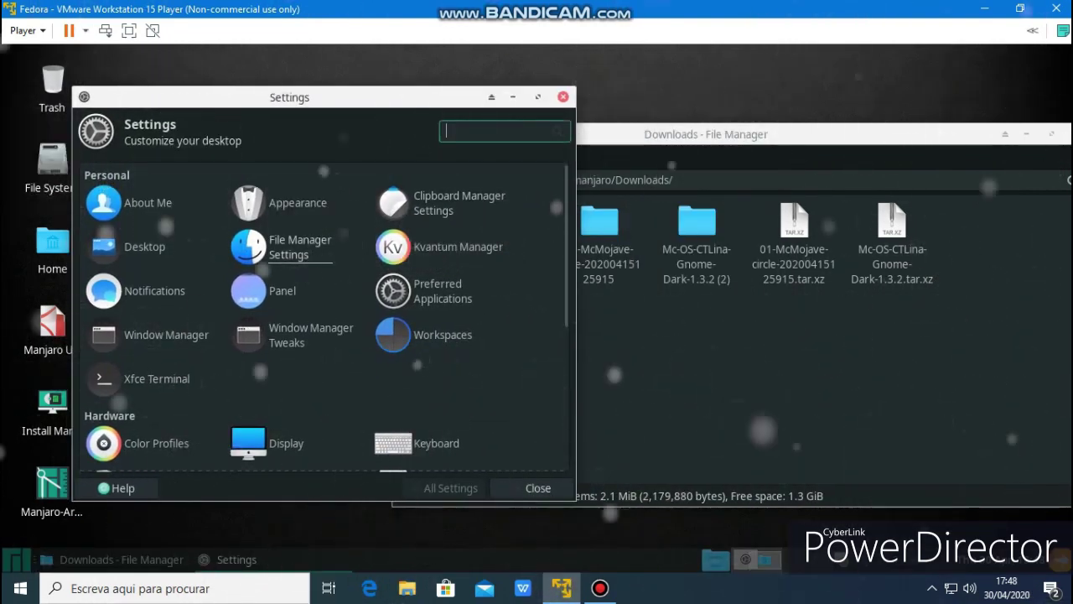
# Drag the extracted Mc-OS-CTLina folder from Thunar onto the Appearance Style list
pyautogui.click(277, 203)
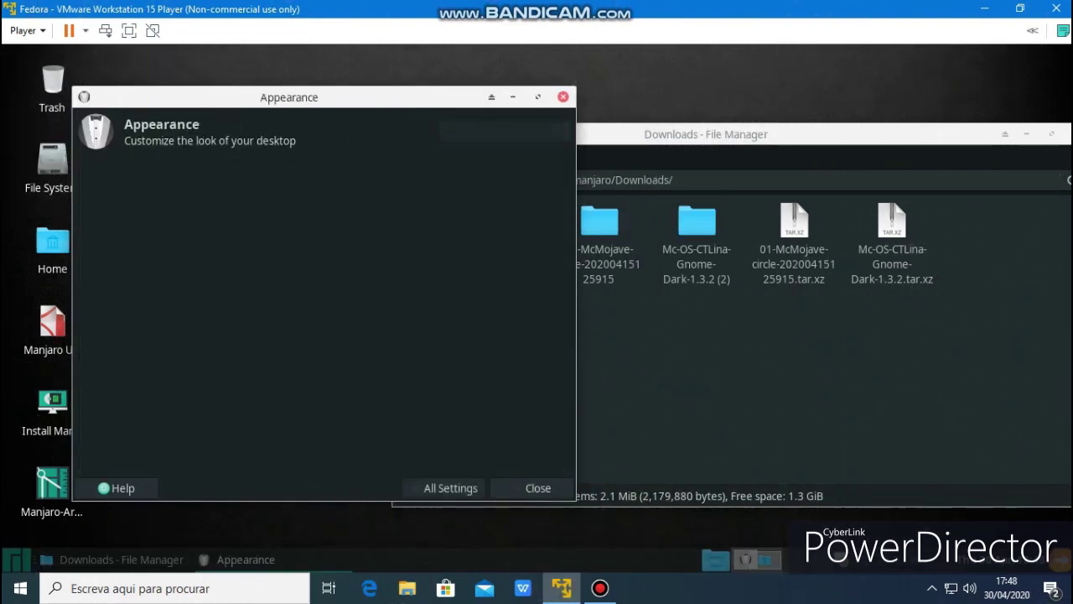
pyautogui.hotkey('alt', 'Tab')
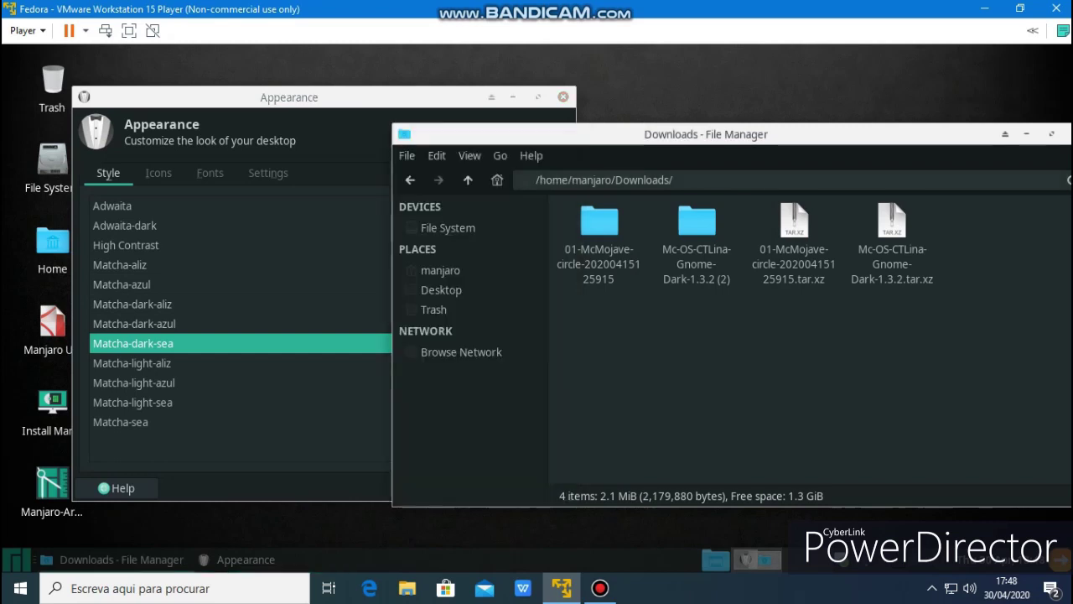
pyautogui.moveTo(697, 222); pyautogui.dragTo(246, 278)
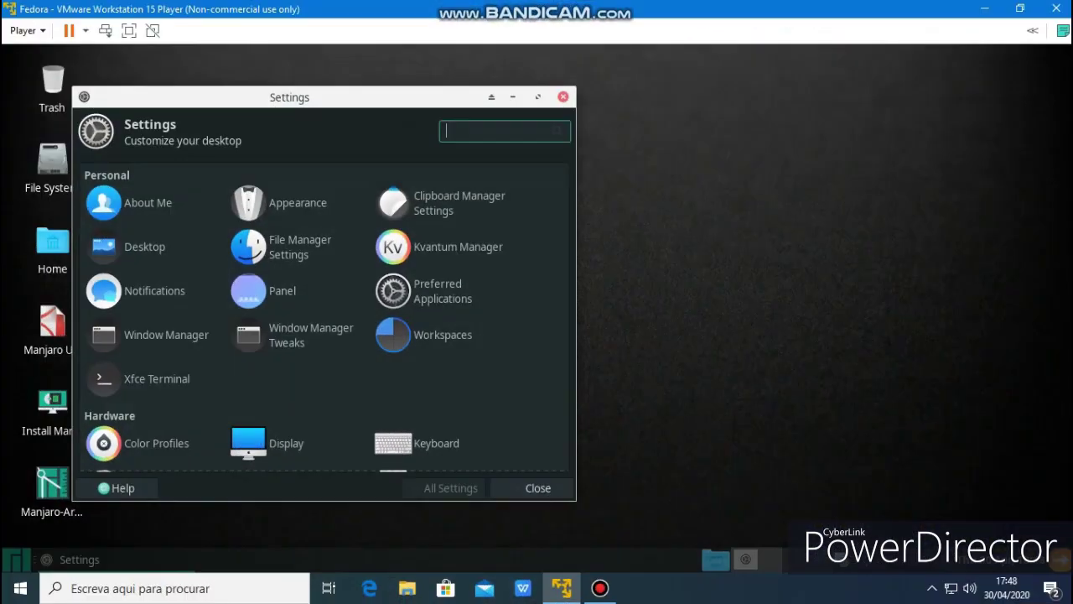
pyautogui.moveTo(289, 98); pyautogui.dragTo(592, 101)
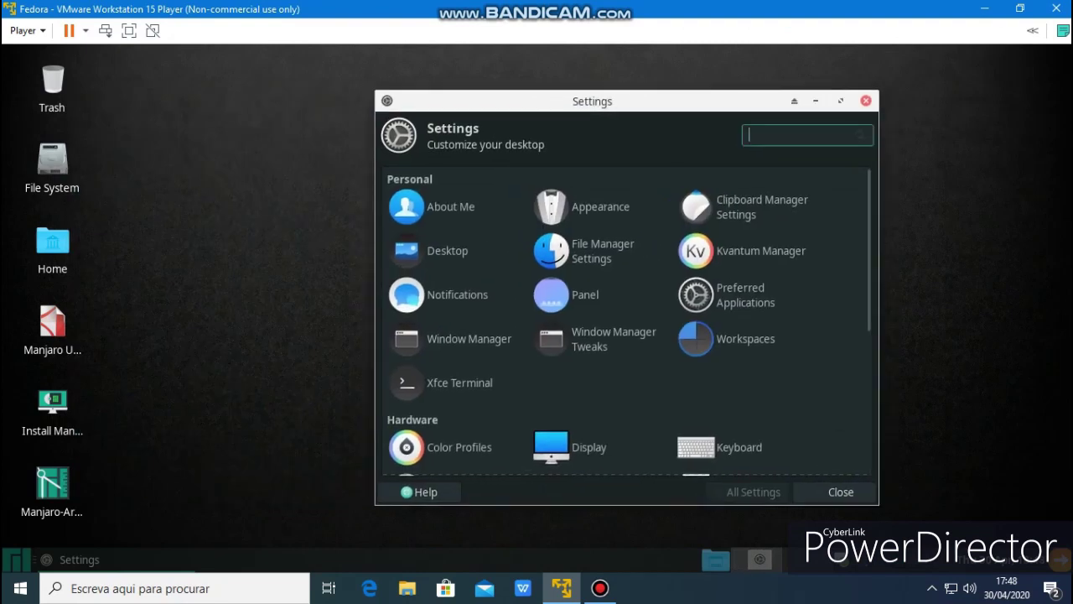
# Look through Xfce Terminal preferences, close them unchanged, and bring up the Desktop settings
pyautogui.click(460, 383)
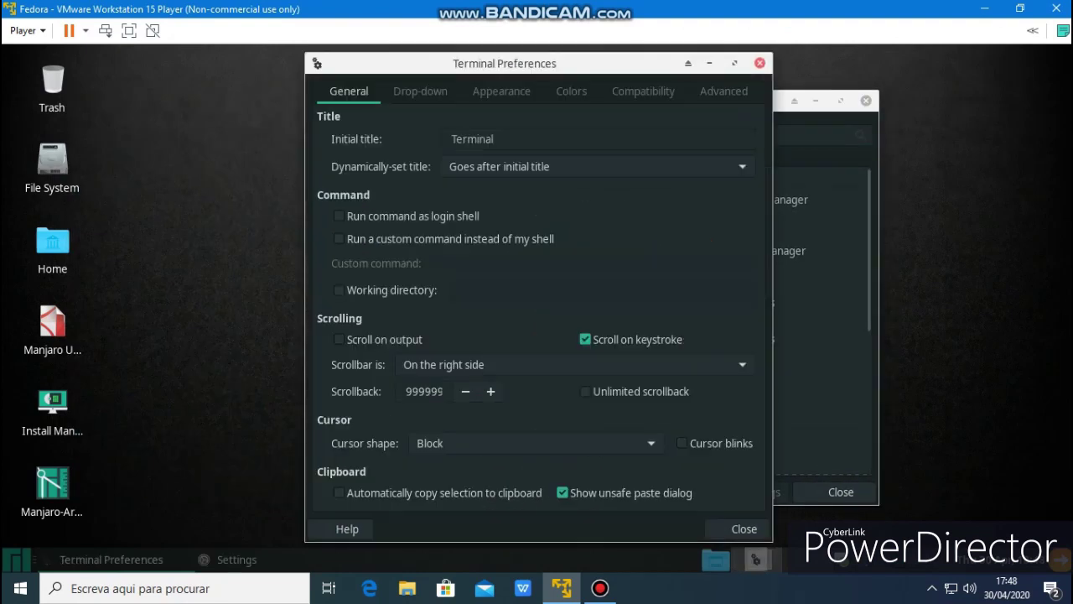
pyautogui.hotkey('ctrl', 'pagedown')
pyautogui.hotkey('ctrl', 'pagedown')
pyautogui.hotkey('ctrl', 'pagedown')
pyautogui.hotkey('ctrl', 'pagedown')
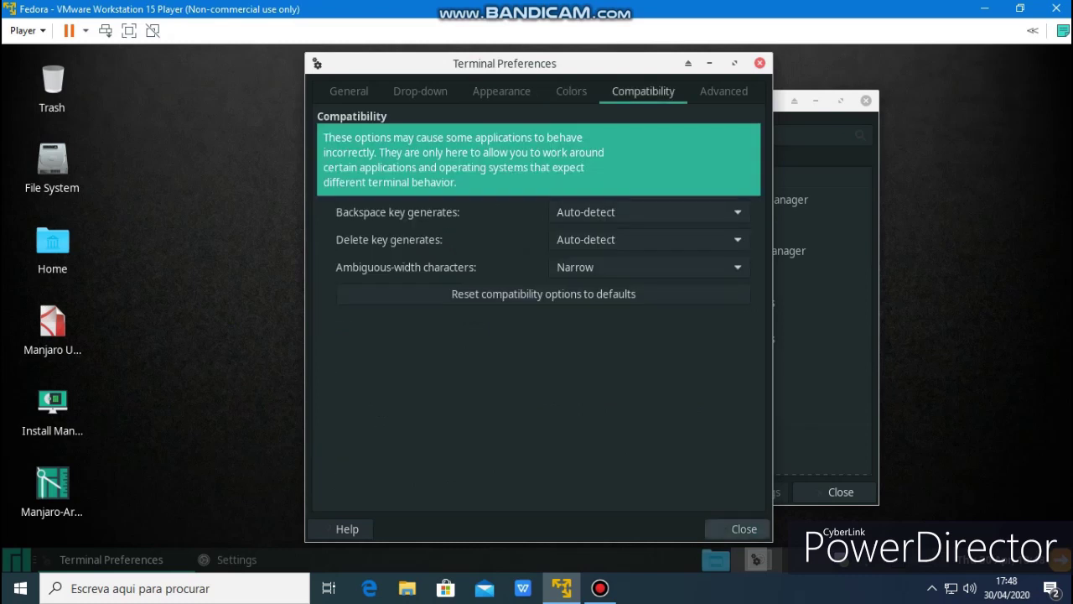
pyautogui.click(744, 528)
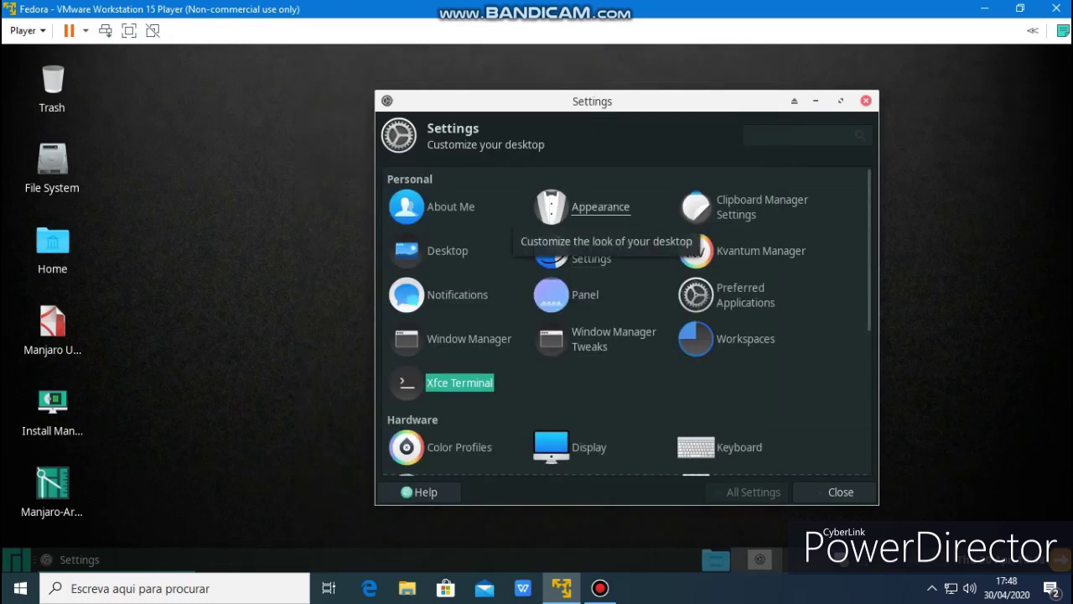
pyautogui.click(447, 250)
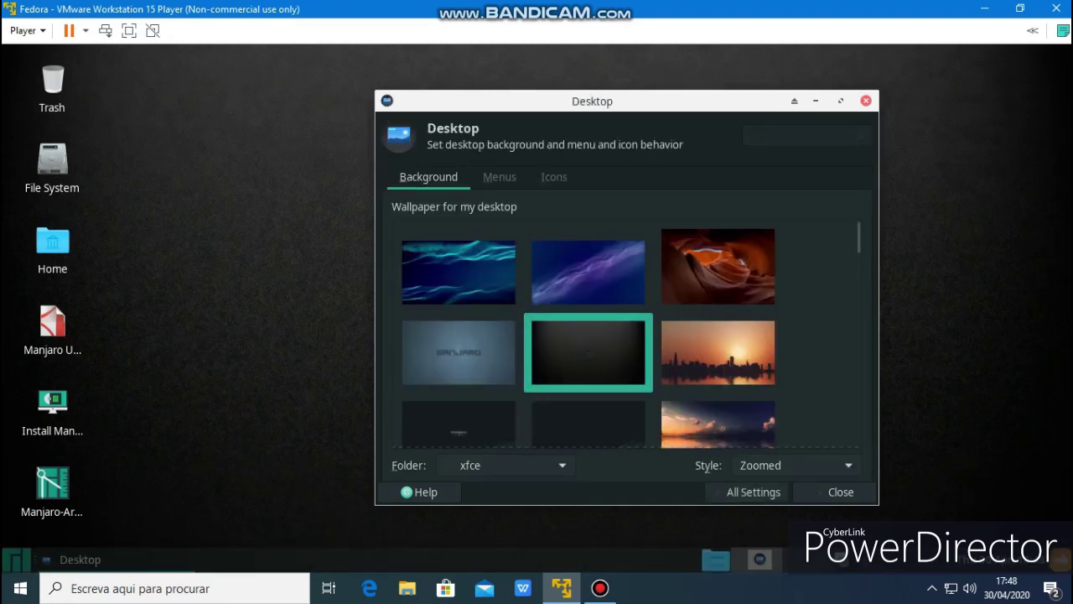
# Choose the dark wallpaper with the thin green diagonal stripe, then go back to All Settings
pyautogui.scroll(-5, 587, 335)
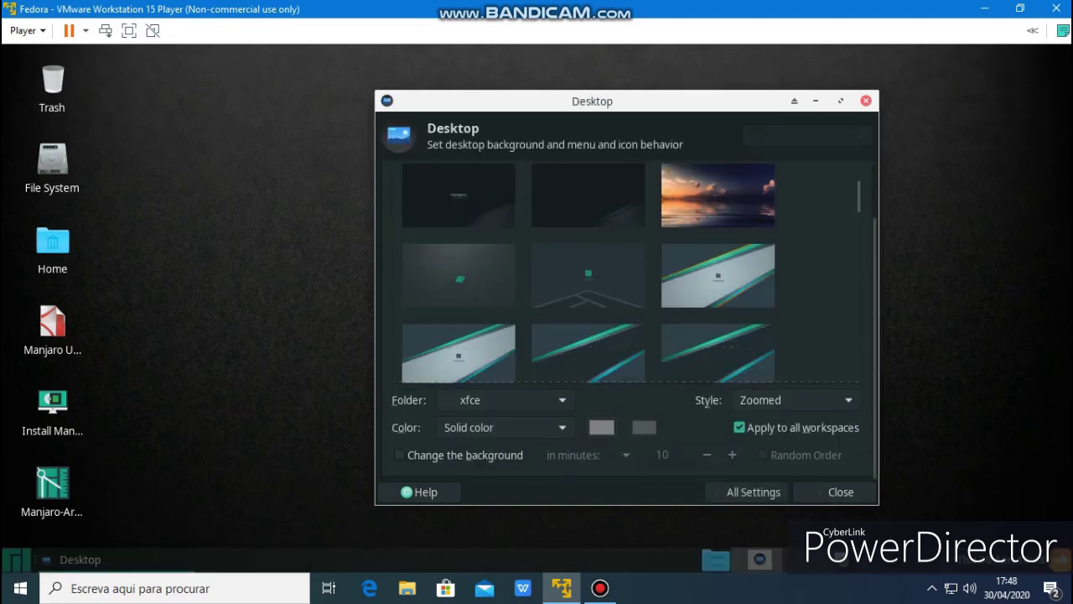
pyautogui.click(588, 196)
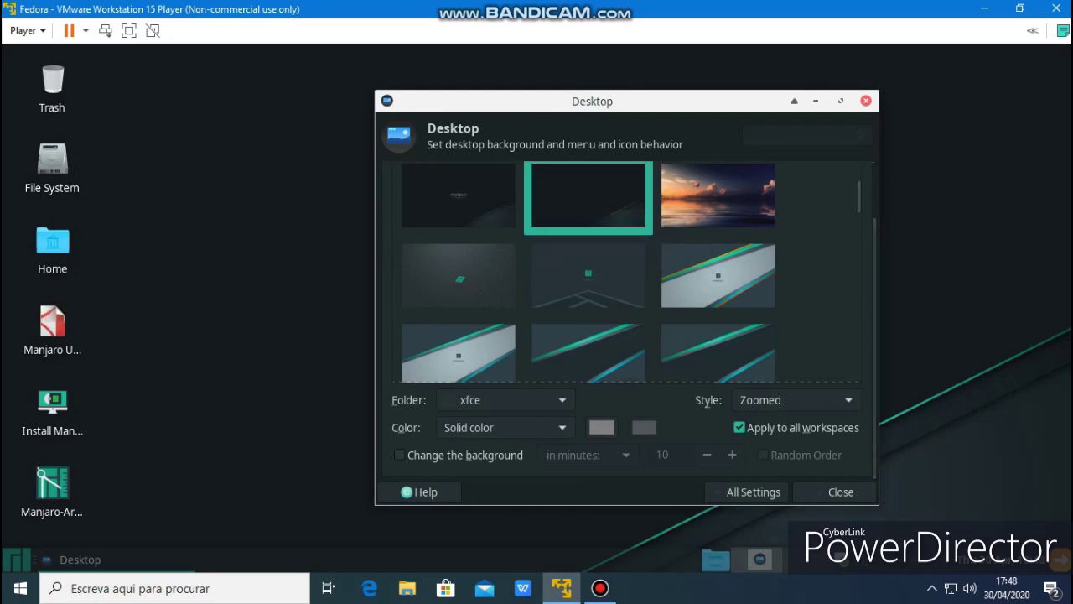
pyautogui.click(753, 492)
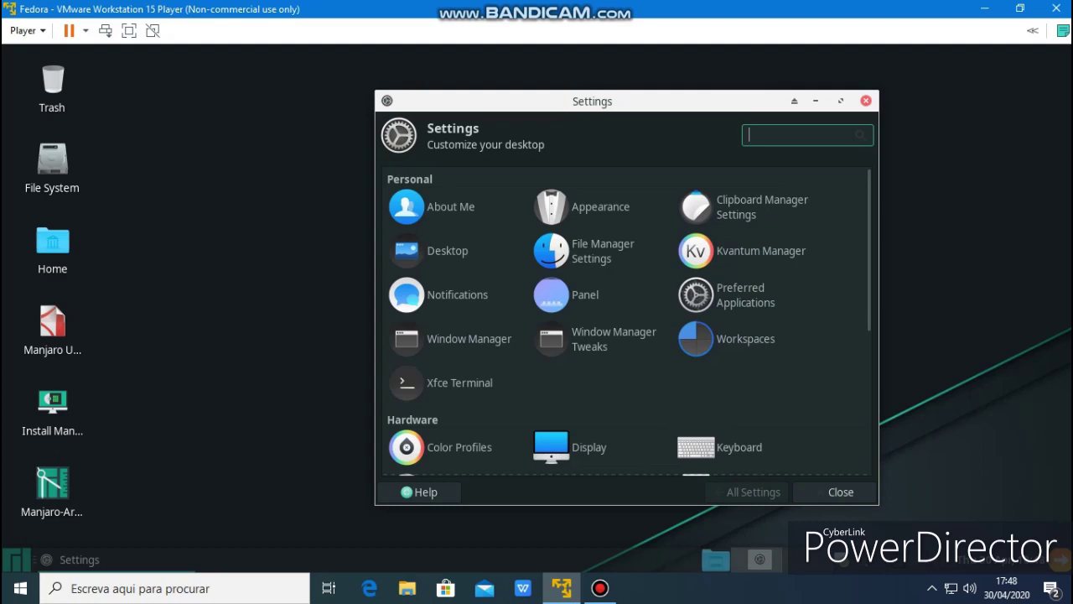
# In Window Manager, preview the Matcha-aliz, Default-xhdpi, Kokodi, Matcha-sea and Moheli decoration themes
pyautogui.click(469, 339)
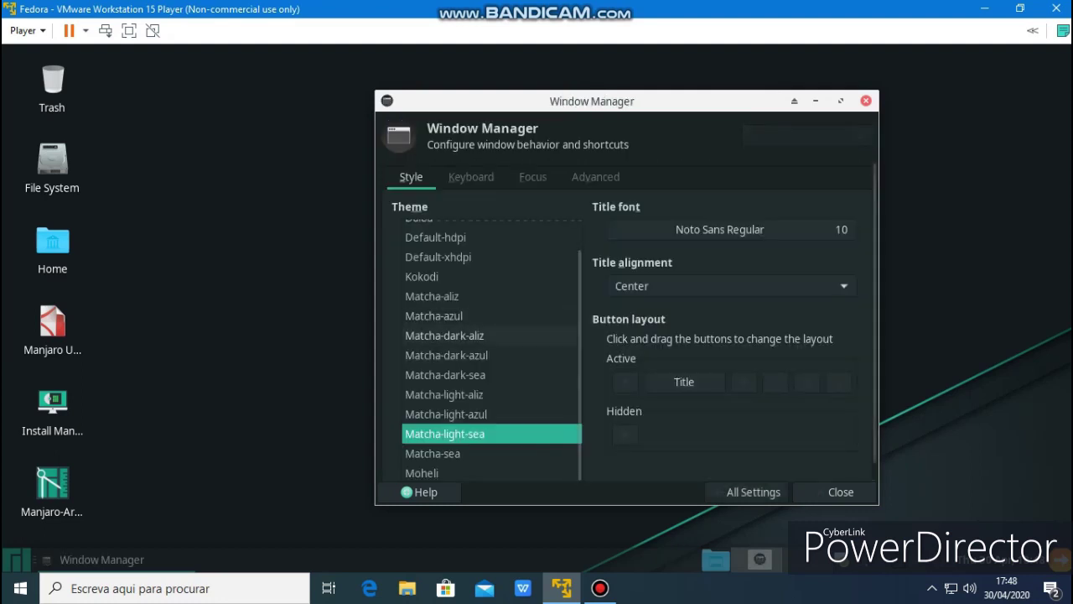
pyautogui.click(432, 296)
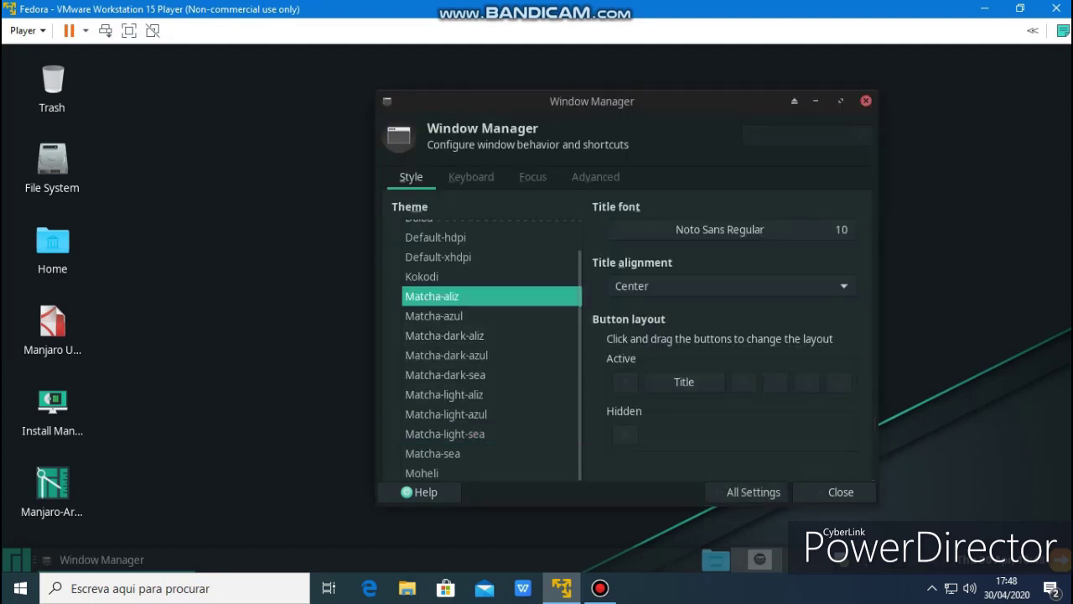
pyautogui.scroll(1, 491, 350)
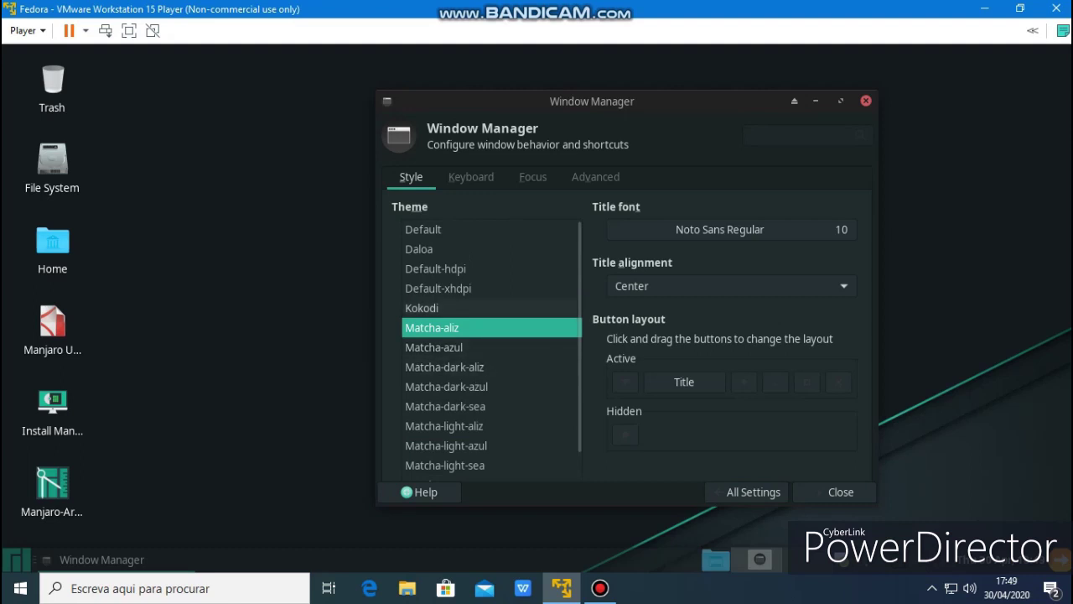
pyautogui.click(438, 288)
pyautogui.click(421, 308)
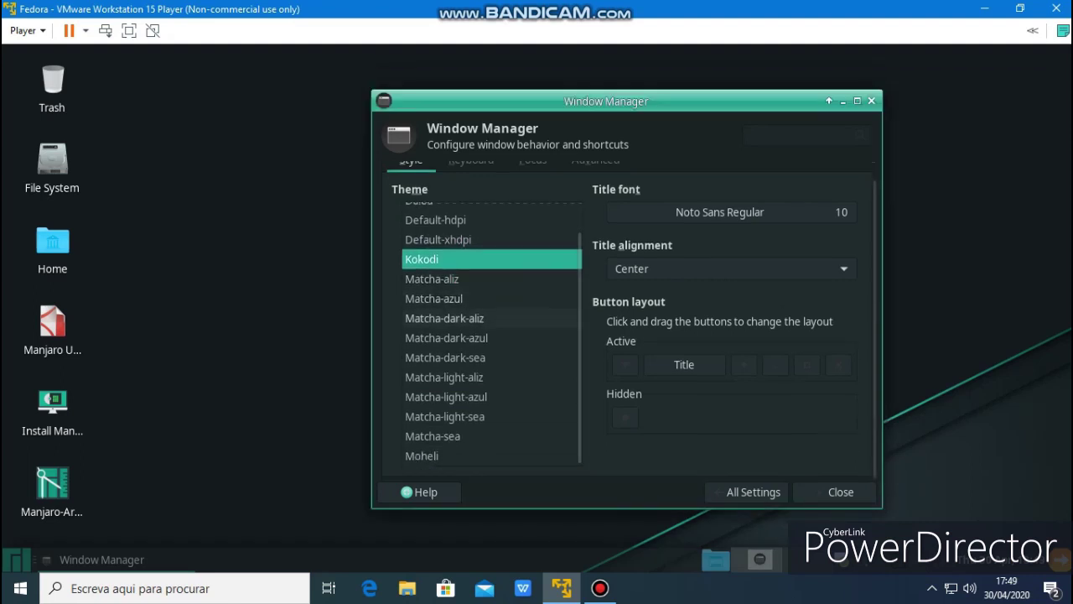
pyautogui.click(433, 436)
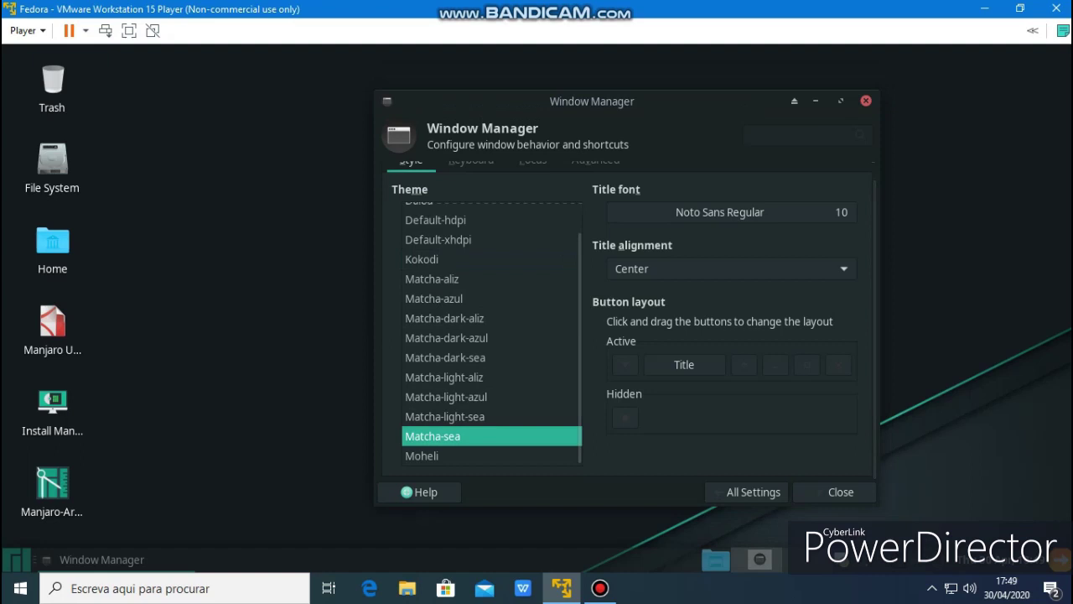
pyautogui.click(422, 456)
# Try Matcha-dark-aliz and Default-hdpi, settle on Daloa, then return to All Settings
pyautogui.click(444, 318)
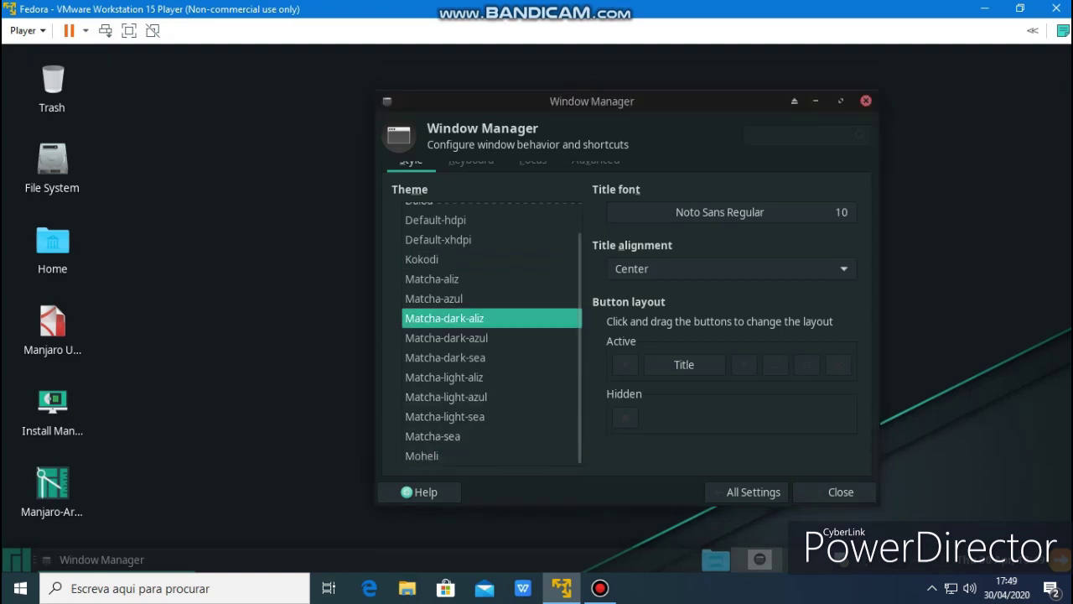
pyautogui.click(438, 288)
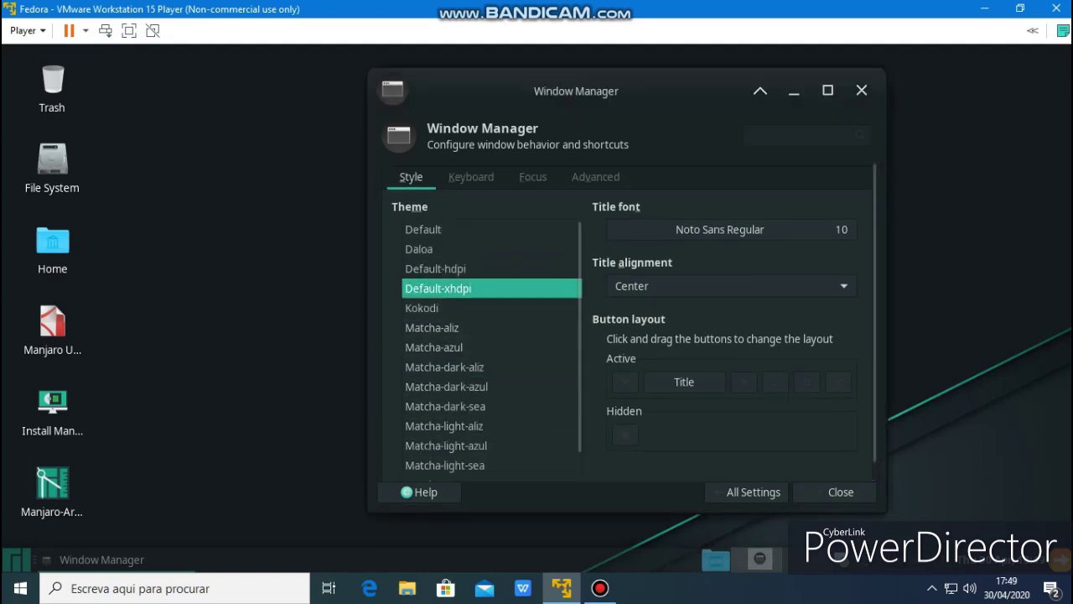
pyautogui.click(435, 268)
pyautogui.click(419, 249)
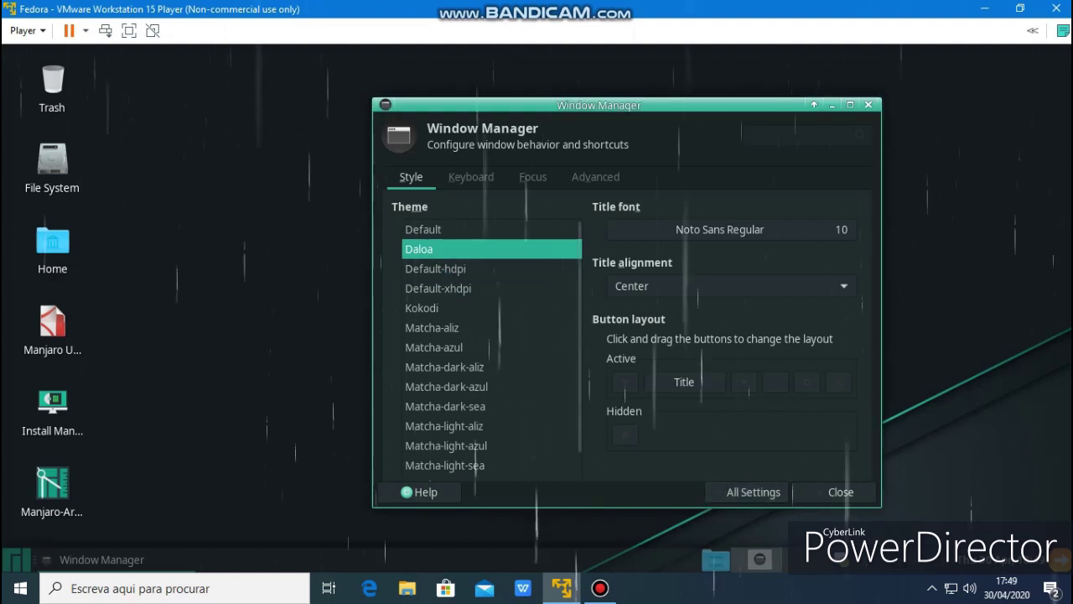
pyautogui.click(753, 491)
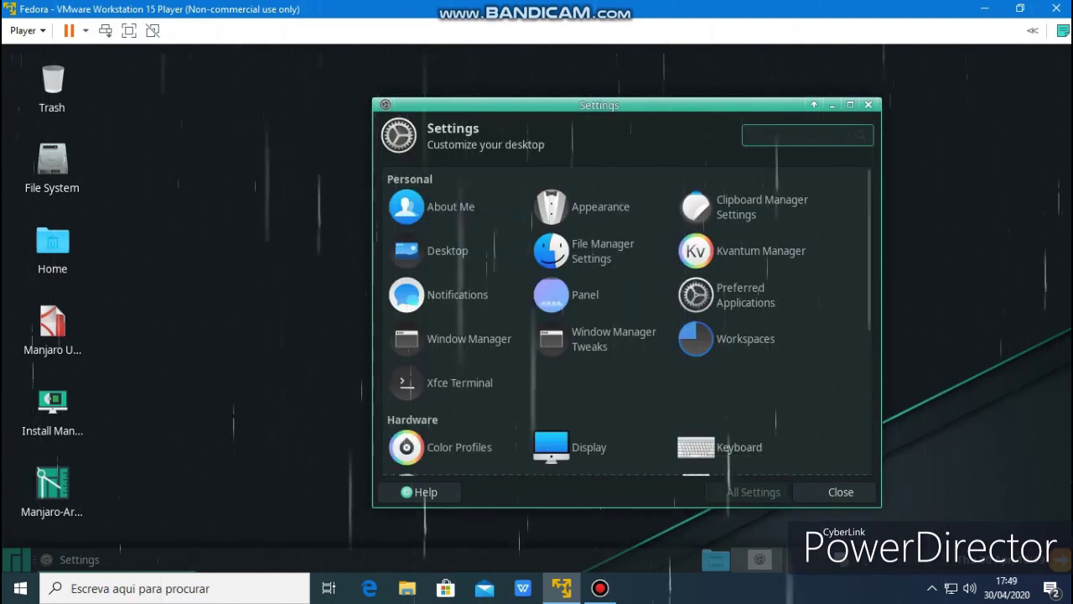
# Set McMojave-circle-dark as the icon theme in Appearance's Icons tab, then return to All Settings
pyautogui.click(587, 207)
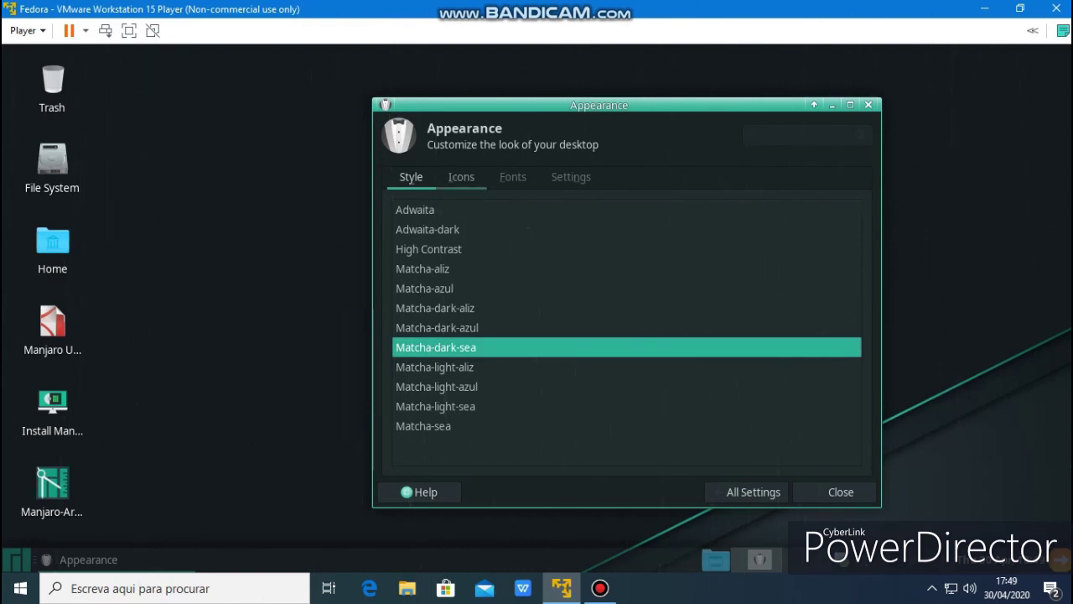
pyautogui.click(462, 177)
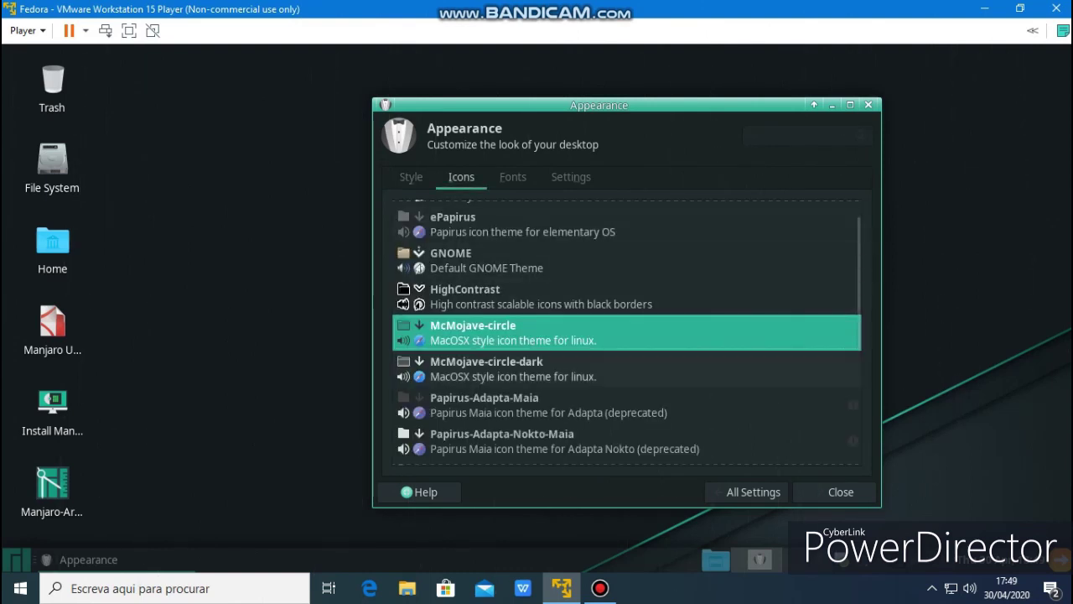
pyautogui.click(486, 368)
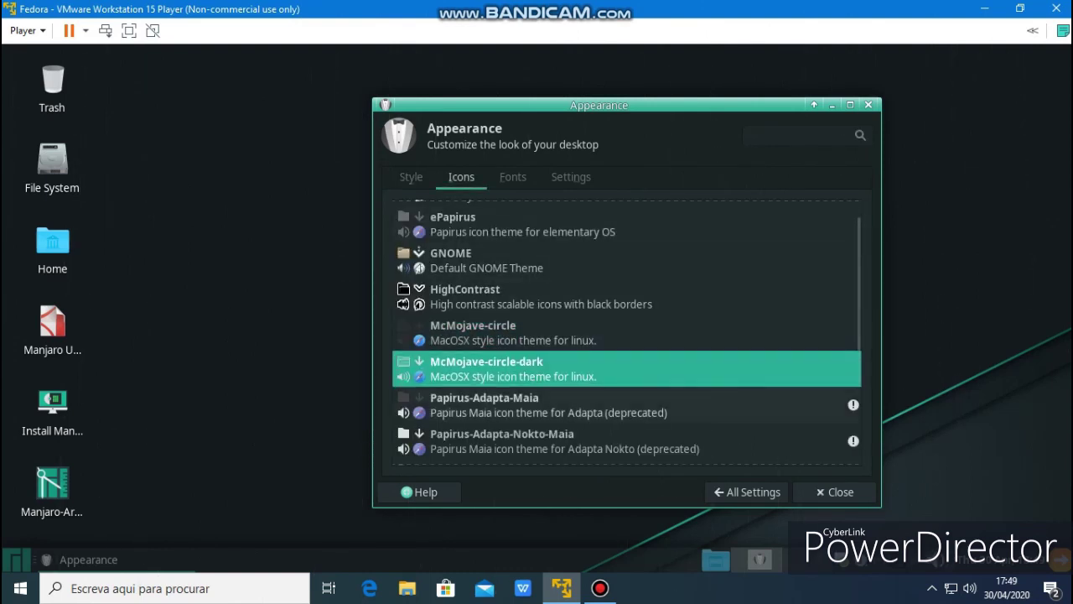
pyautogui.press('super')
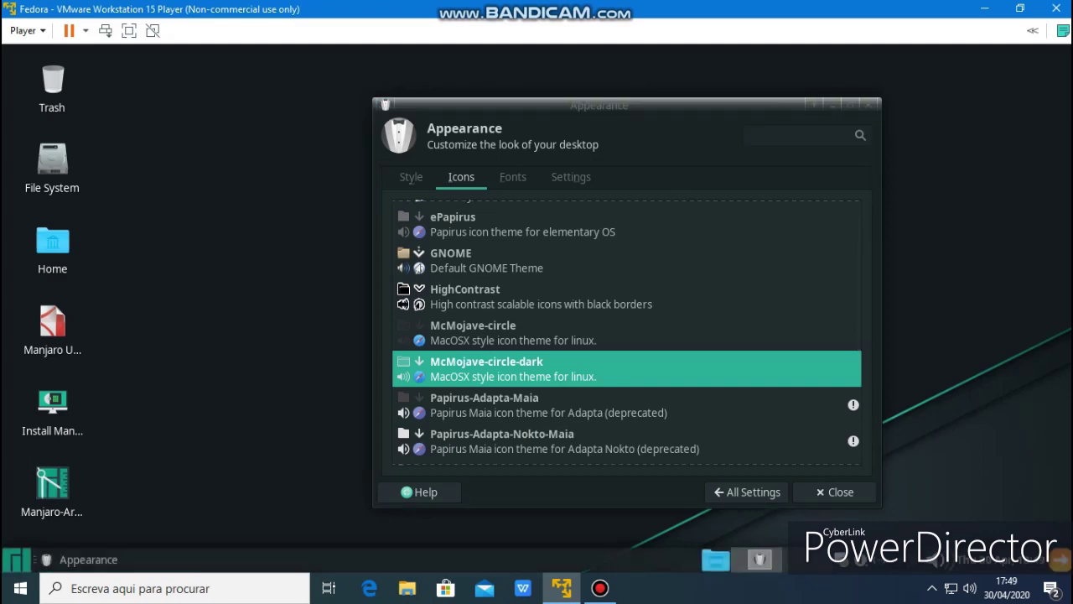
pyautogui.press('Escape')
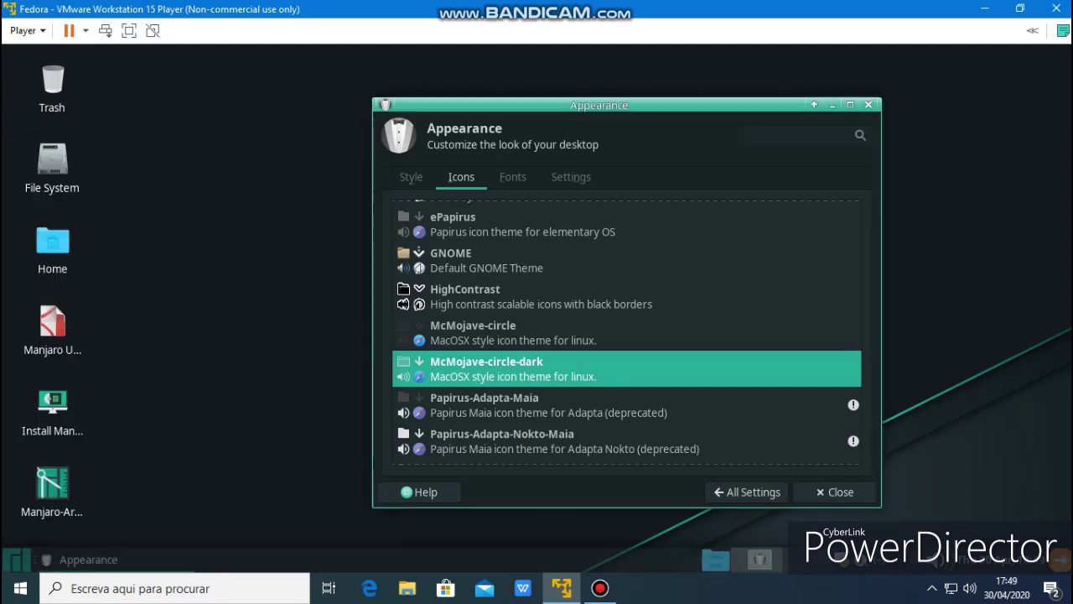
pyautogui.click(746, 493)
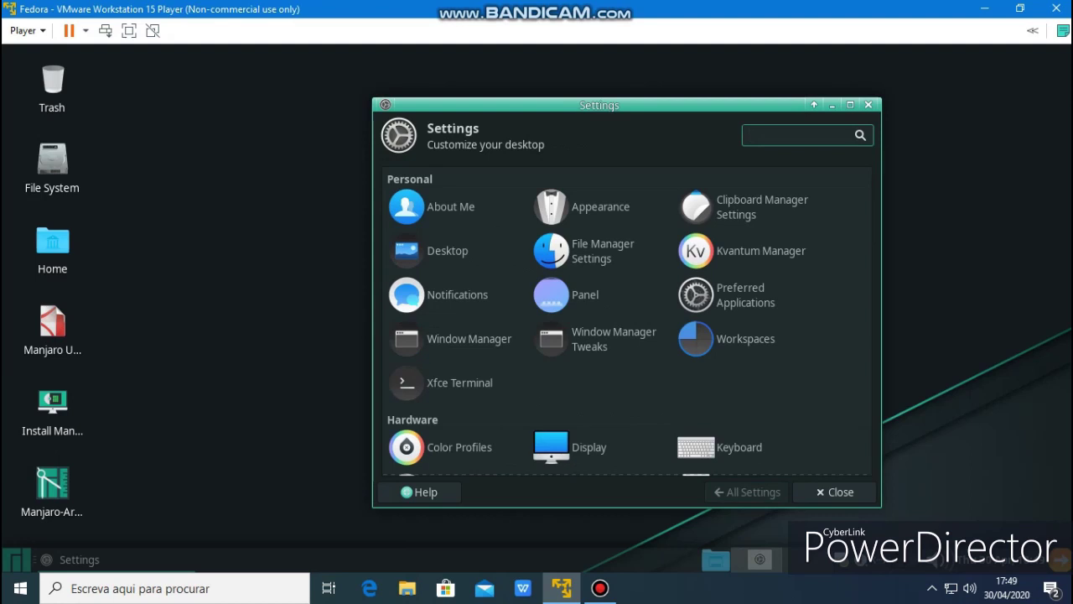
# Launch Software Update (Pamac) from Settings and close the Settings window
pyautogui.scroll(-6, 629, 319)
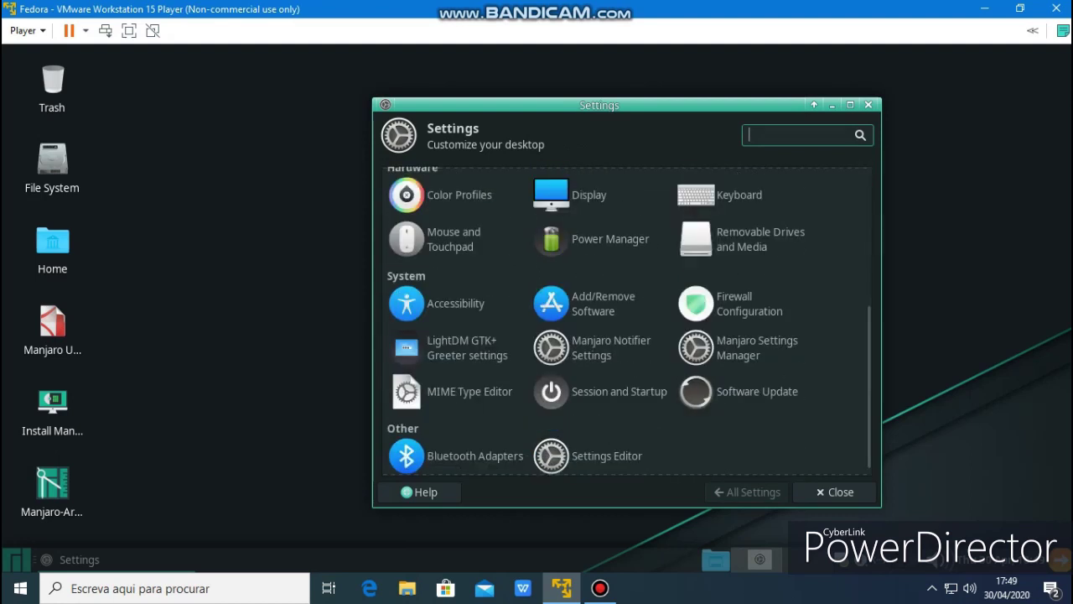
pyautogui.click(738, 391)
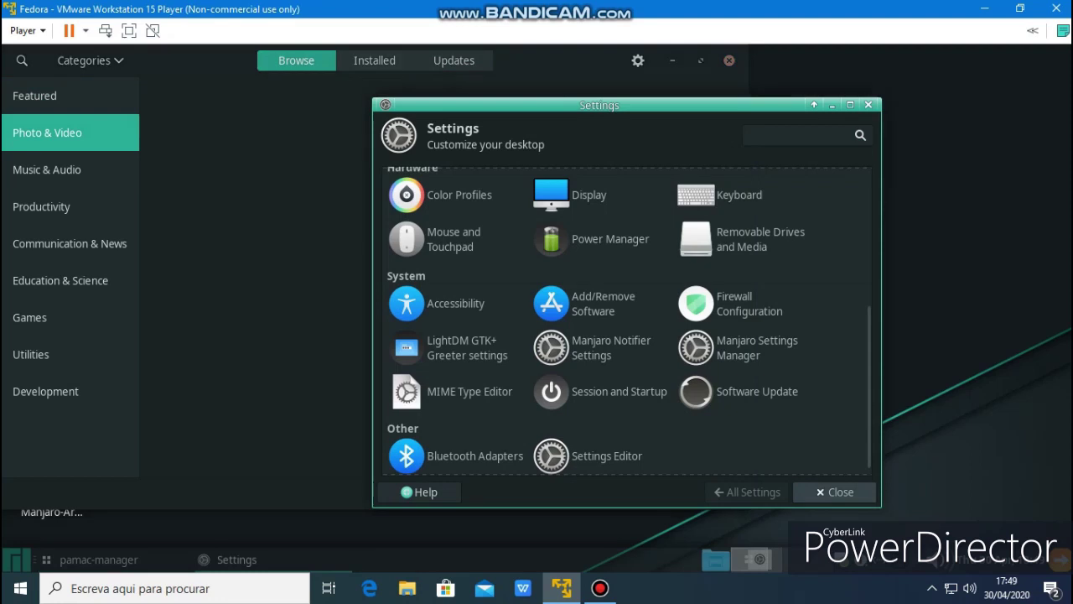
pyautogui.click(835, 492)
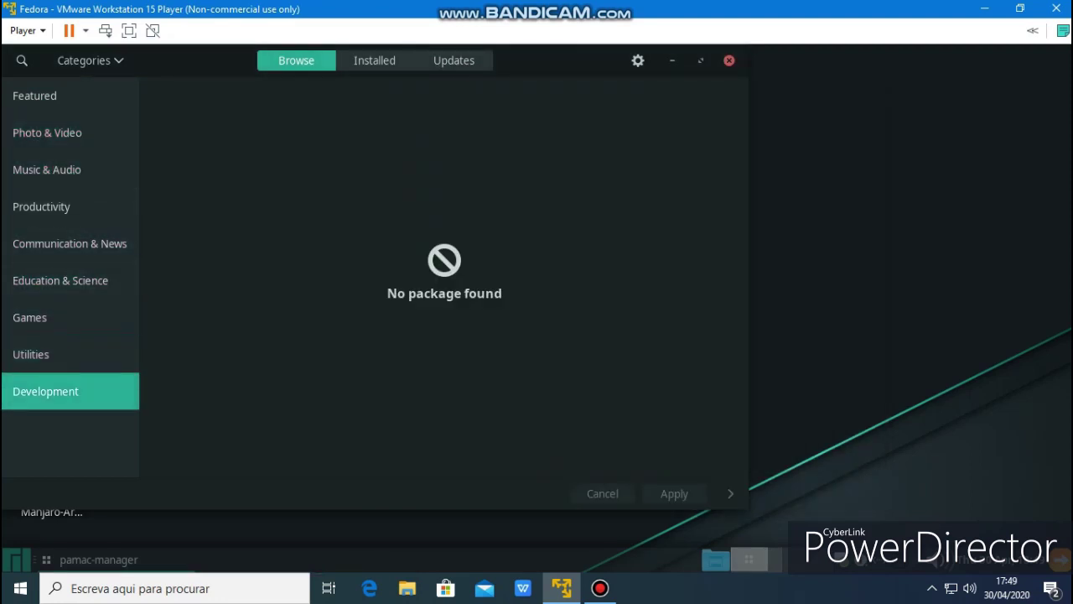
# Browse the Installed packages under All, Explicitly installed, Orphans and Foreign
pyautogui.click(374, 61)
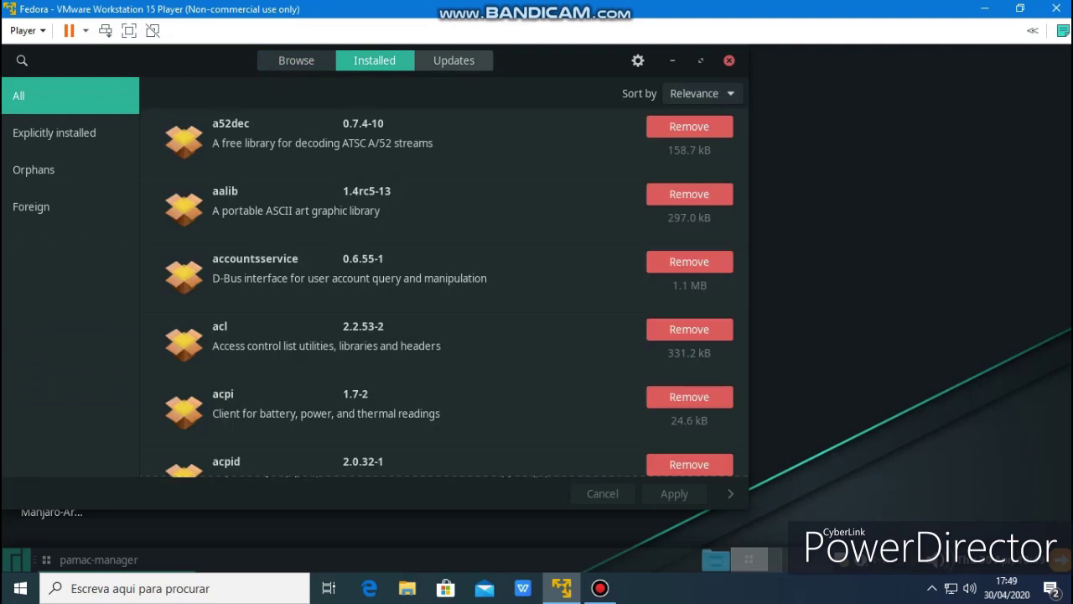
pyautogui.click(54, 132)
pyautogui.click(33, 169)
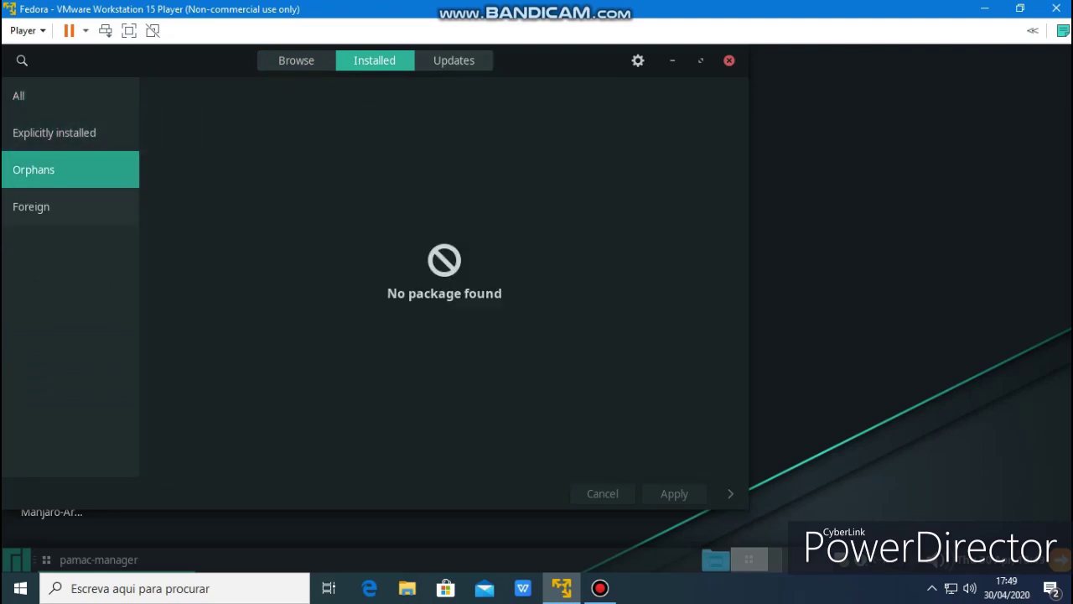
pyautogui.click(31, 206)
# Close Pamac and show the System category in the Whisker Menu
pyautogui.click(730, 60)
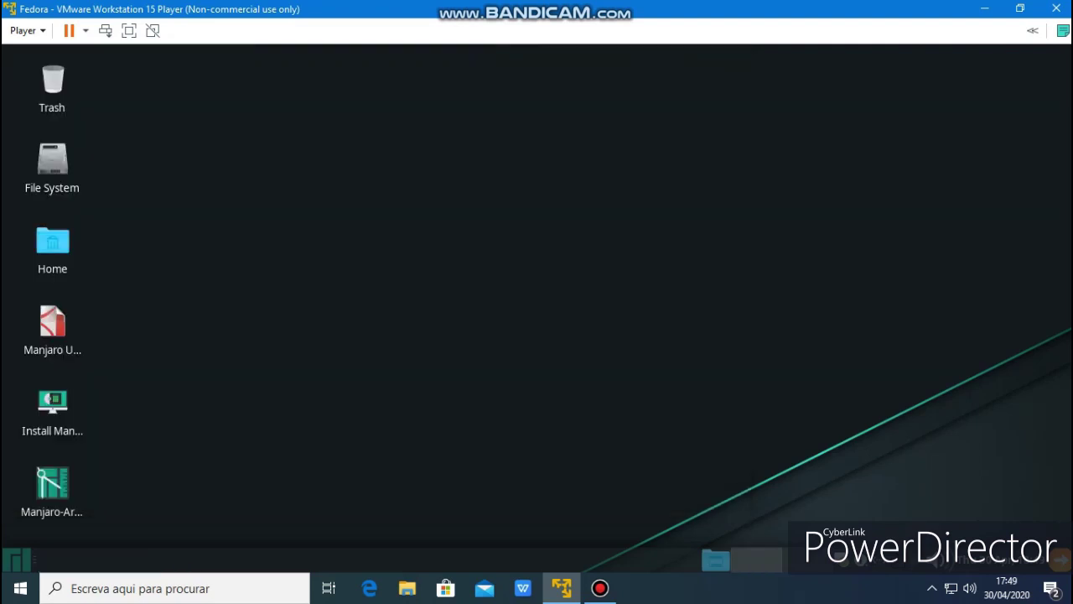
pyautogui.click(17, 559)
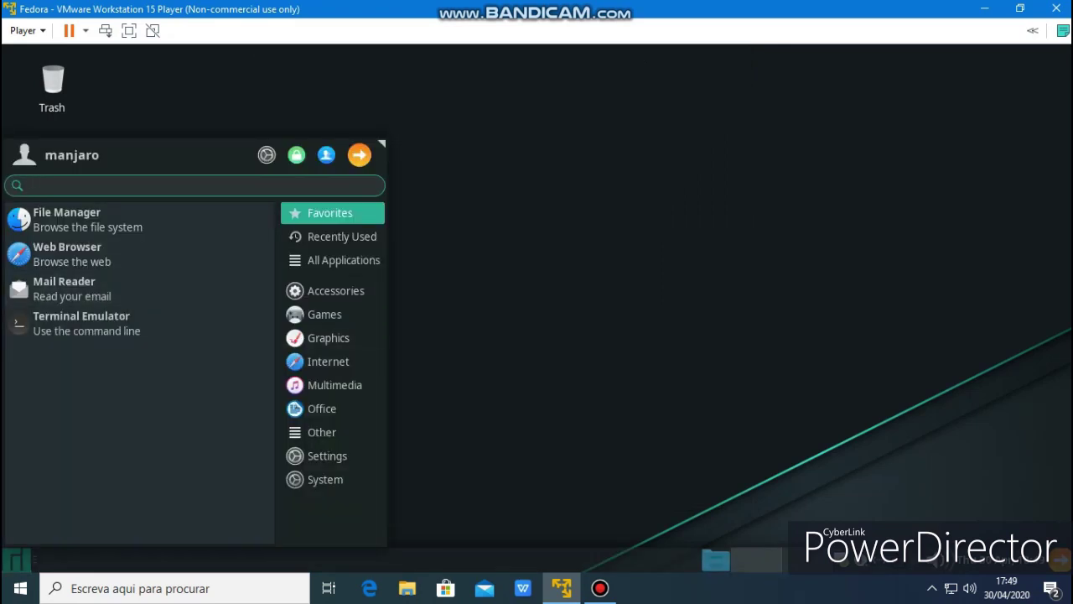
pyautogui.click(325, 479)
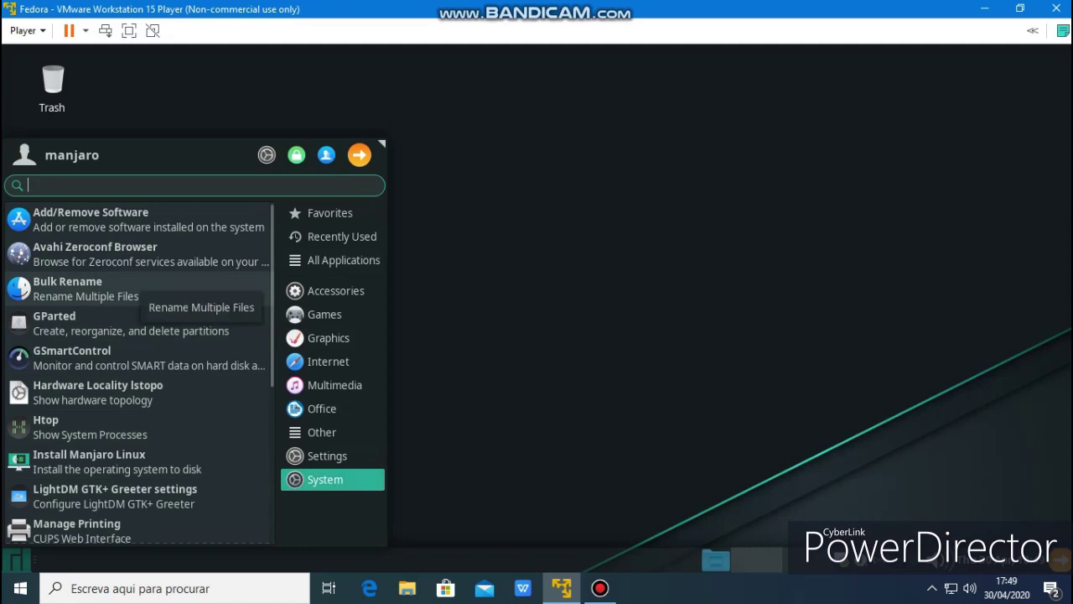